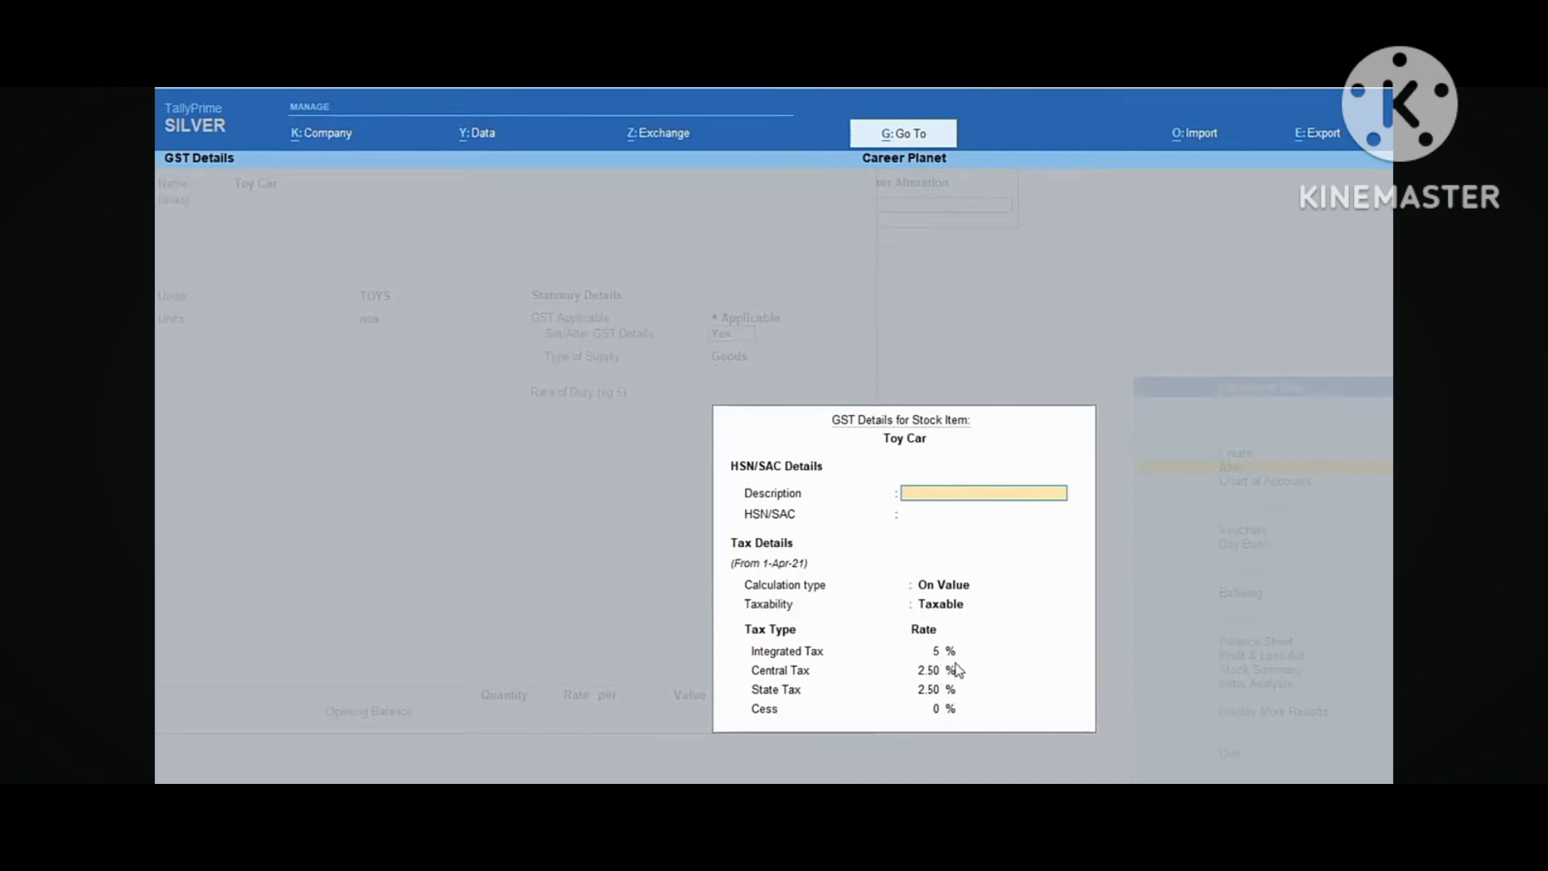
# Close the Toy Car GST details and accept the stock item
pyautogui.press('Escape')
pyautogui.press('Return')
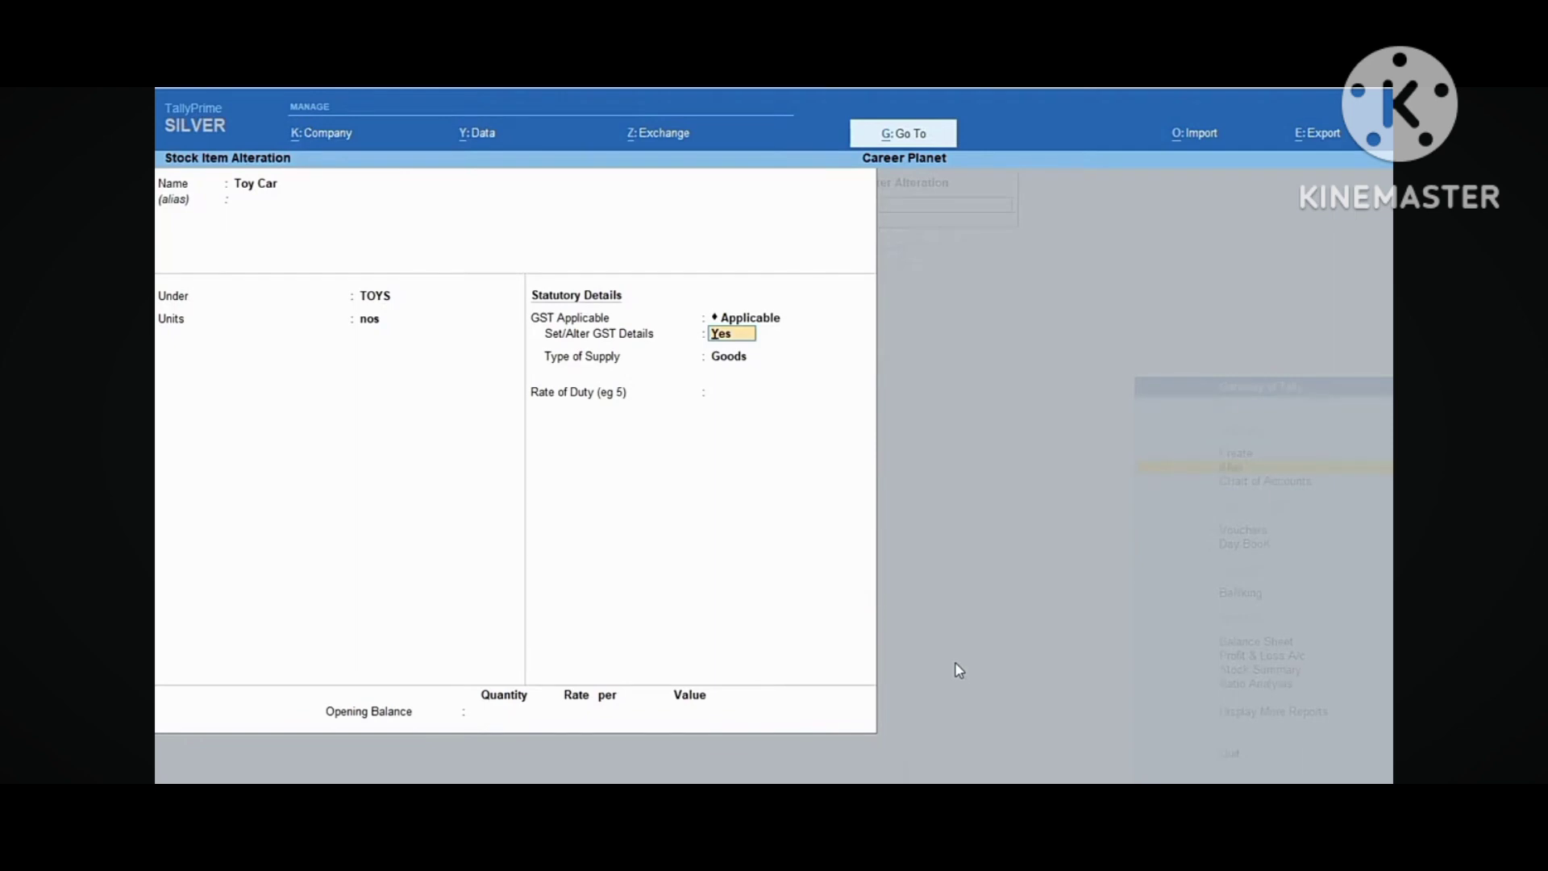
pyautogui.hotkey('ctrl', 'a')
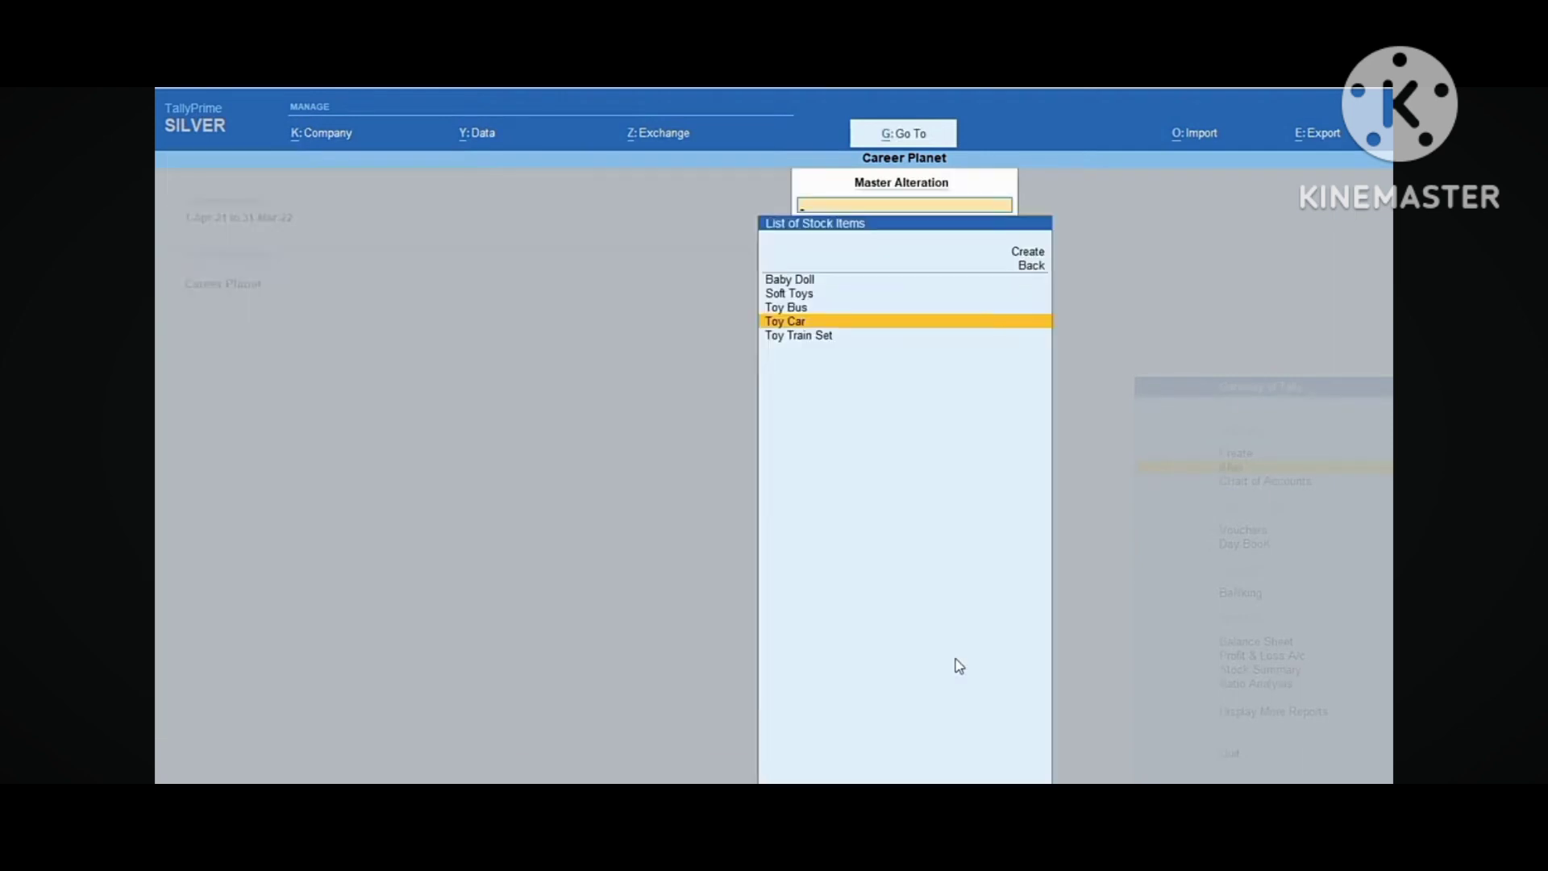
# Review the GST details of the Soft Toys stock item, including its taxability, and quit without saving
pyautogui.press('Up')
pyautogui.press('Up')
pyautogui.press('Return')
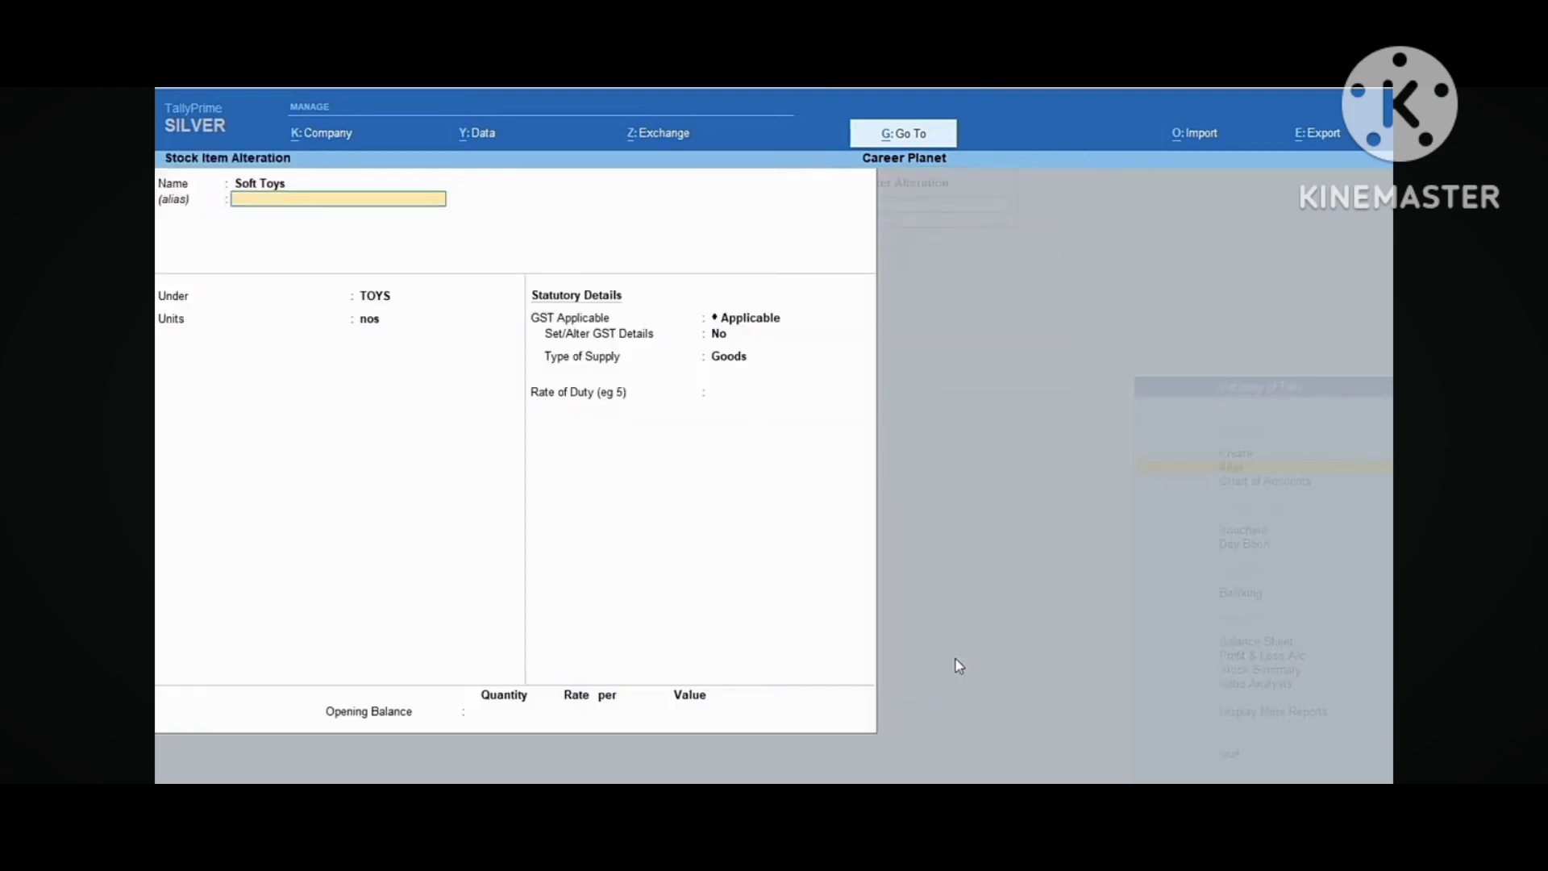
pyautogui.press('Return')
pyautogui.press('Return')
pyautogui.press('Return')
pyautogui.press('Return')
pyautogui.write('y')
pyautogui.press('Return')
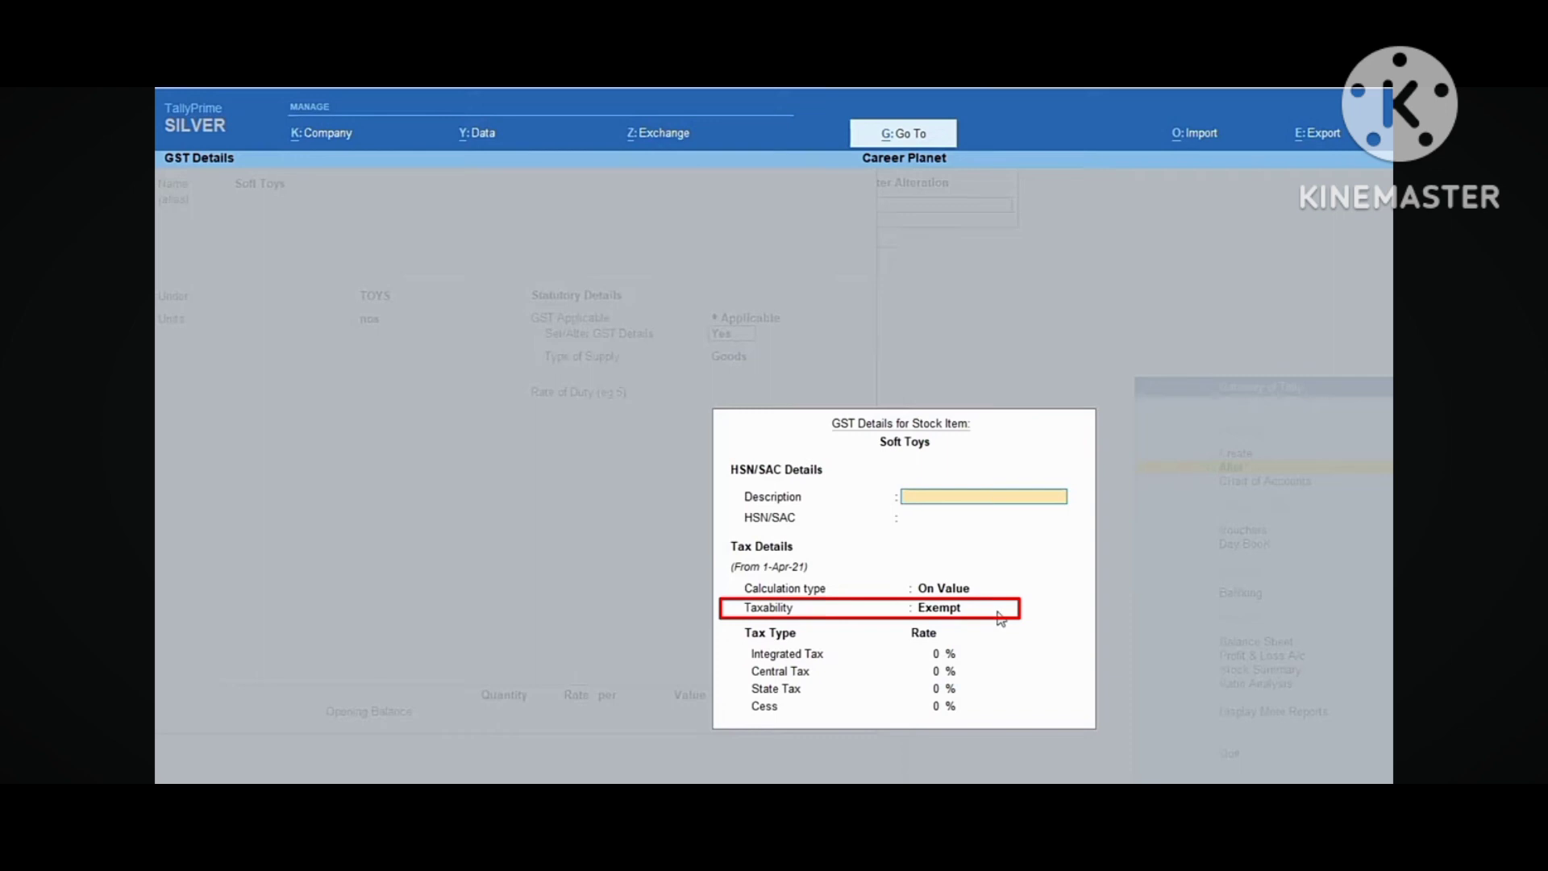
pyautogui.press('Escape')
pyautogui.press('y')
pyautogui.press('BackSpace')
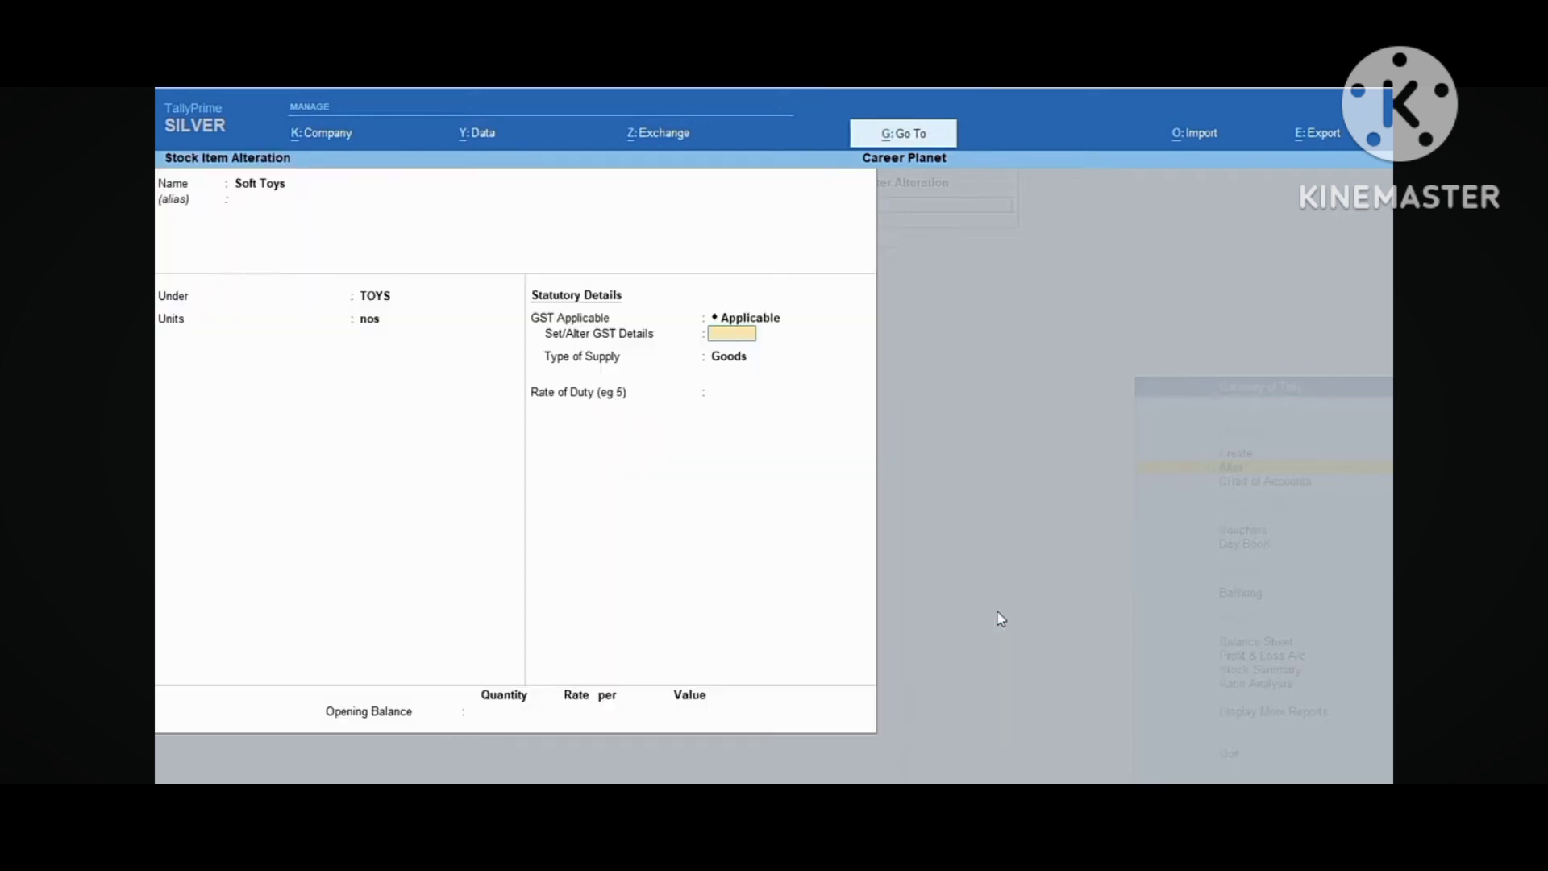
pyautogui.press('Escape')
pyautogui.press('y')
# Review the taxability and tax rates in the Toy Bus stock item's GST details, and leave stock item alteration
pyautogui.press('Down')
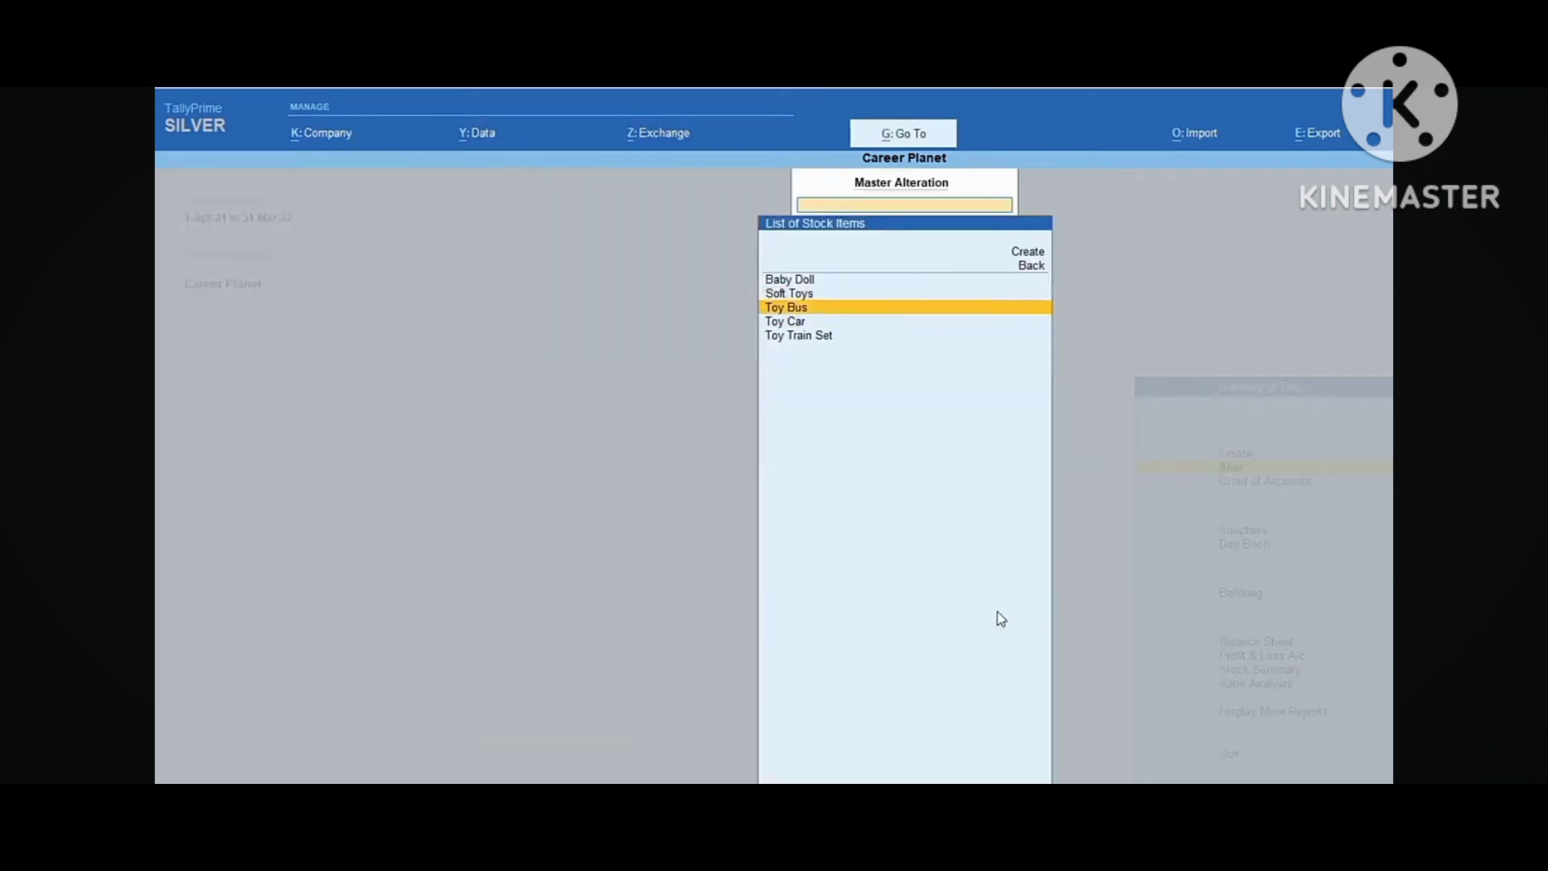
pyautogui.press('Return')
pyautogui.press('Return')
pyautogui.press('Return')
pyautogui.press('Return')
pyautogui.press('Return')
pyautogui.press('Return')
pyautogui.write('y')
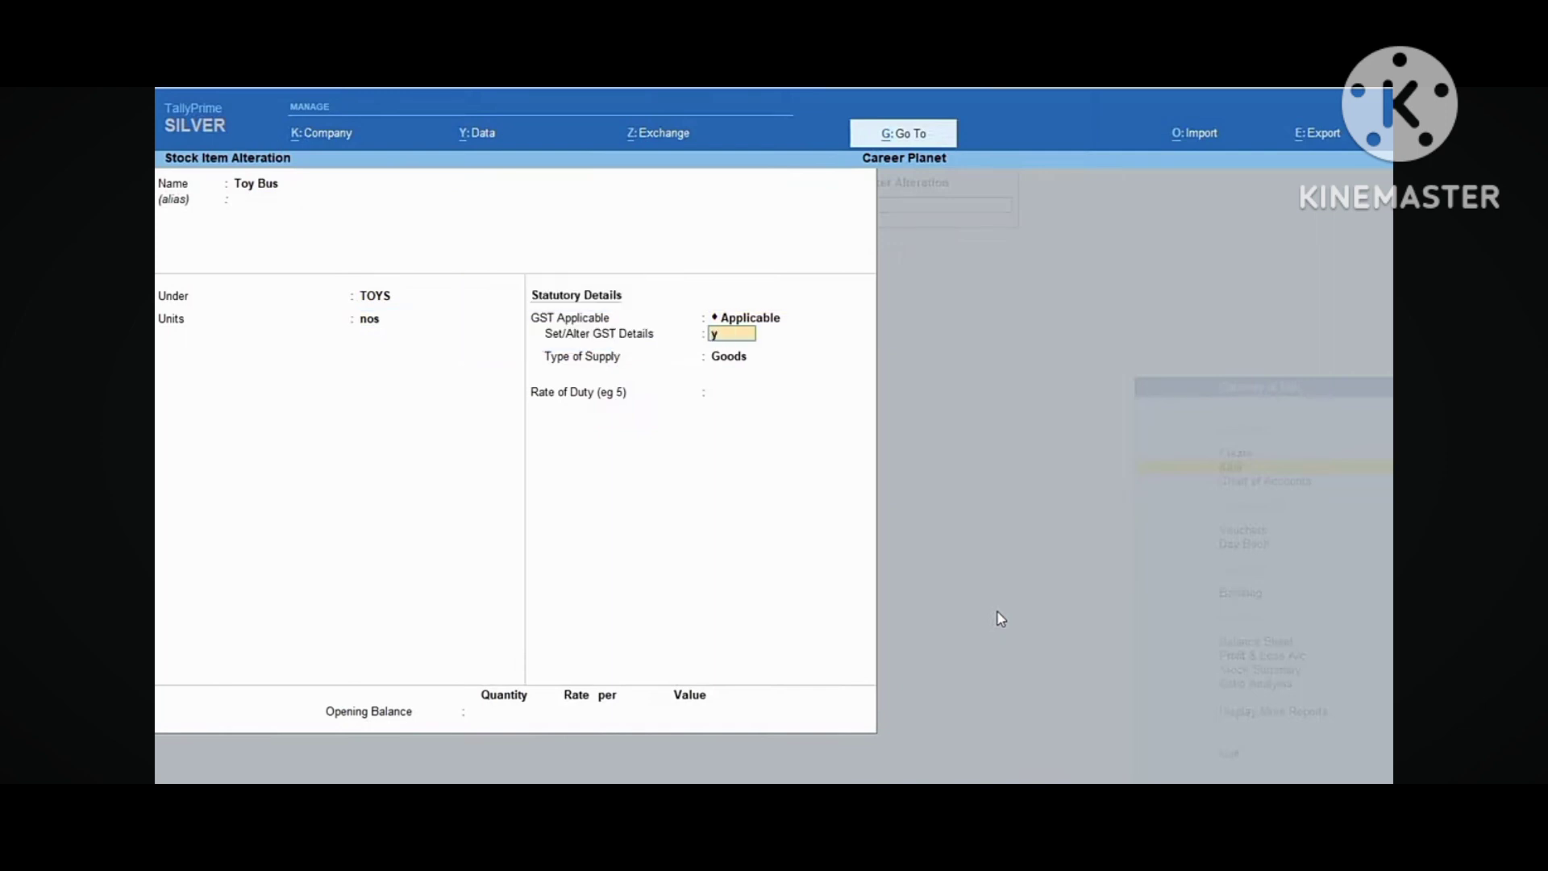
pyautogui.press('Return')
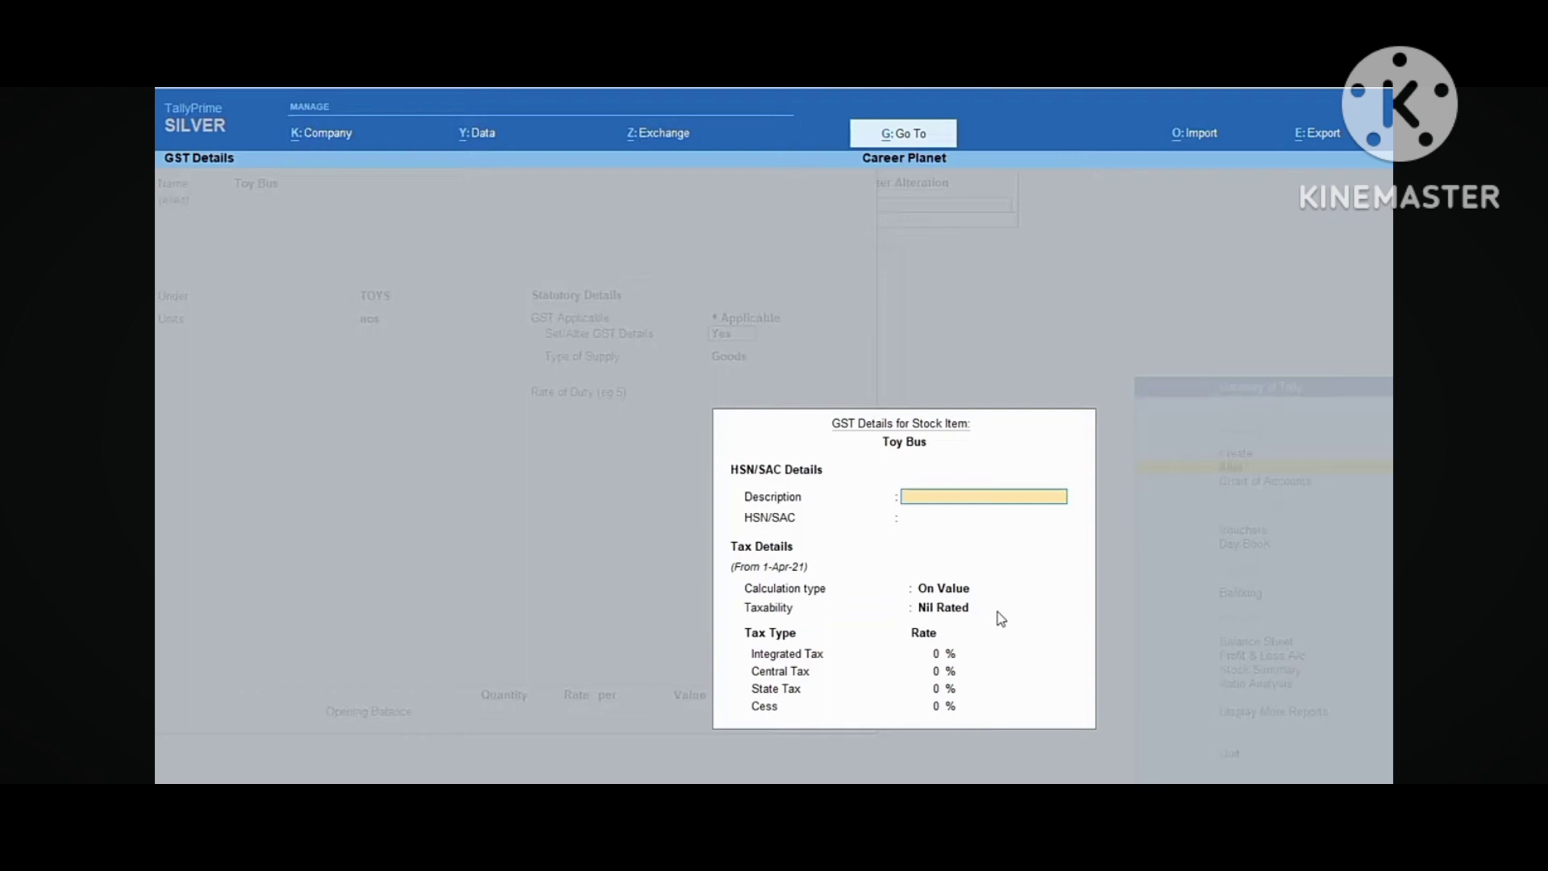
pyautogui.hotkey('ctrl', 'a')
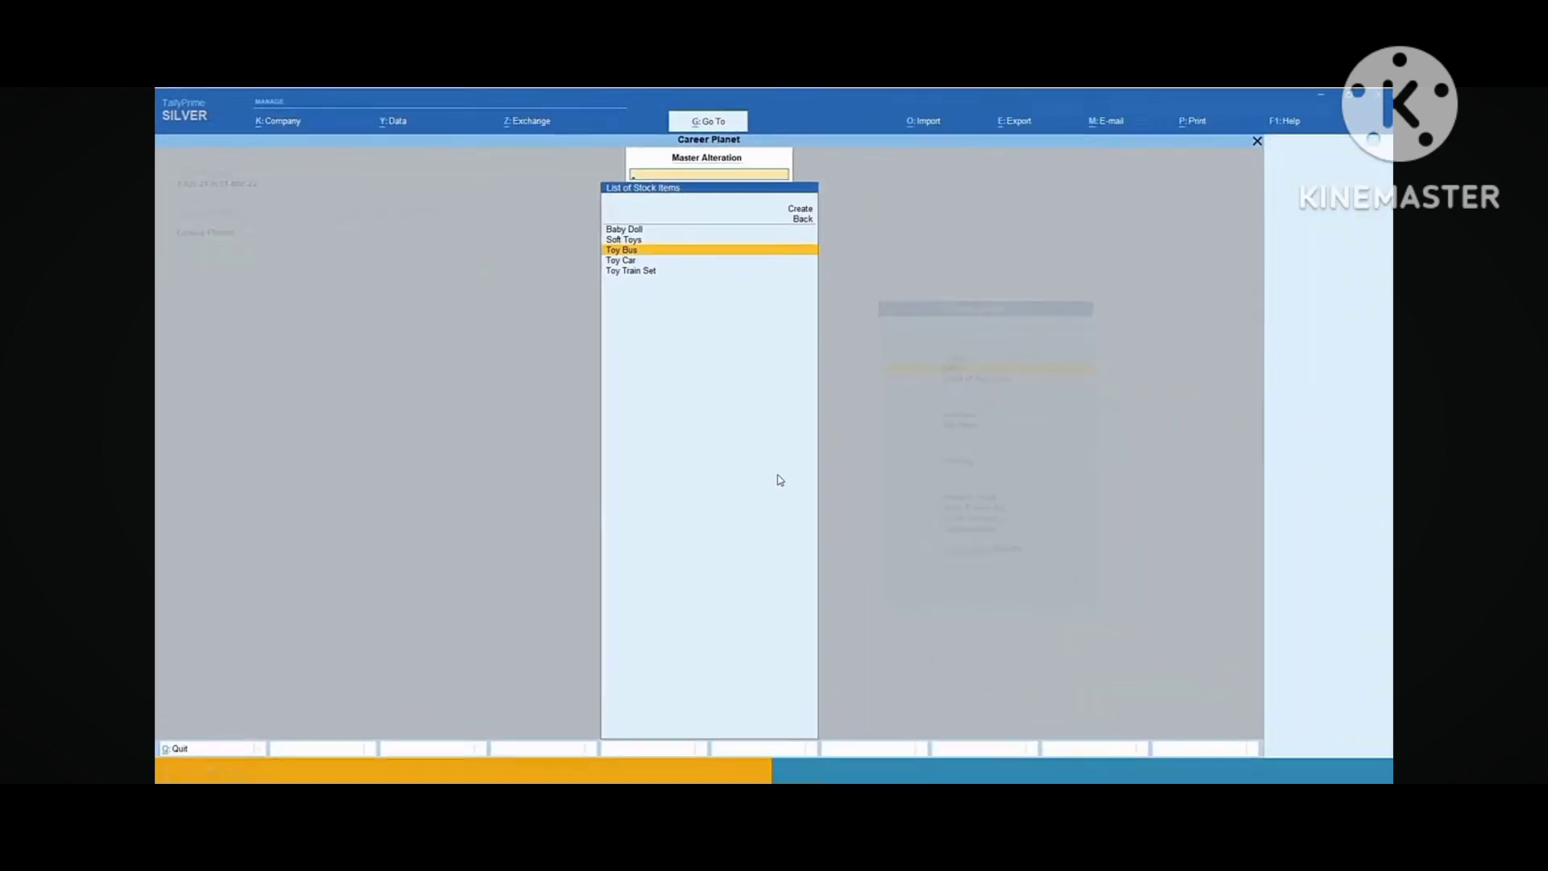
pyautogui.press('Escape')
pyautogui.press('Escape')
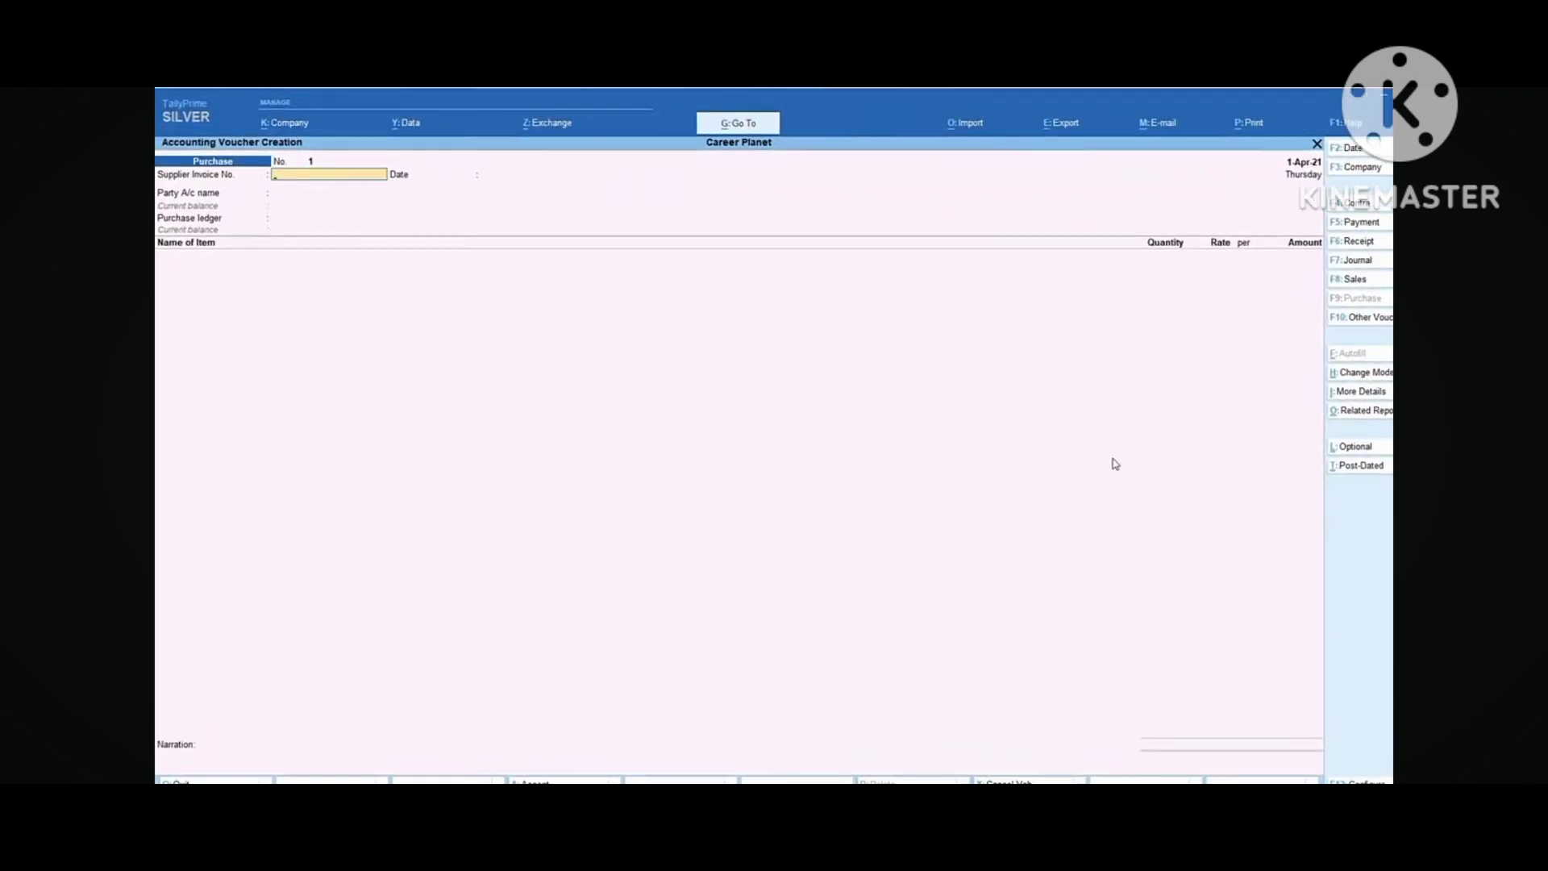
# Fill in the purchase voucher header with supplier invoice number 1 dated 1-Apr-21, party Chitra & Co. and the Purchase ledger
pyautogui.press('Return')
pyautogui.press('Return')
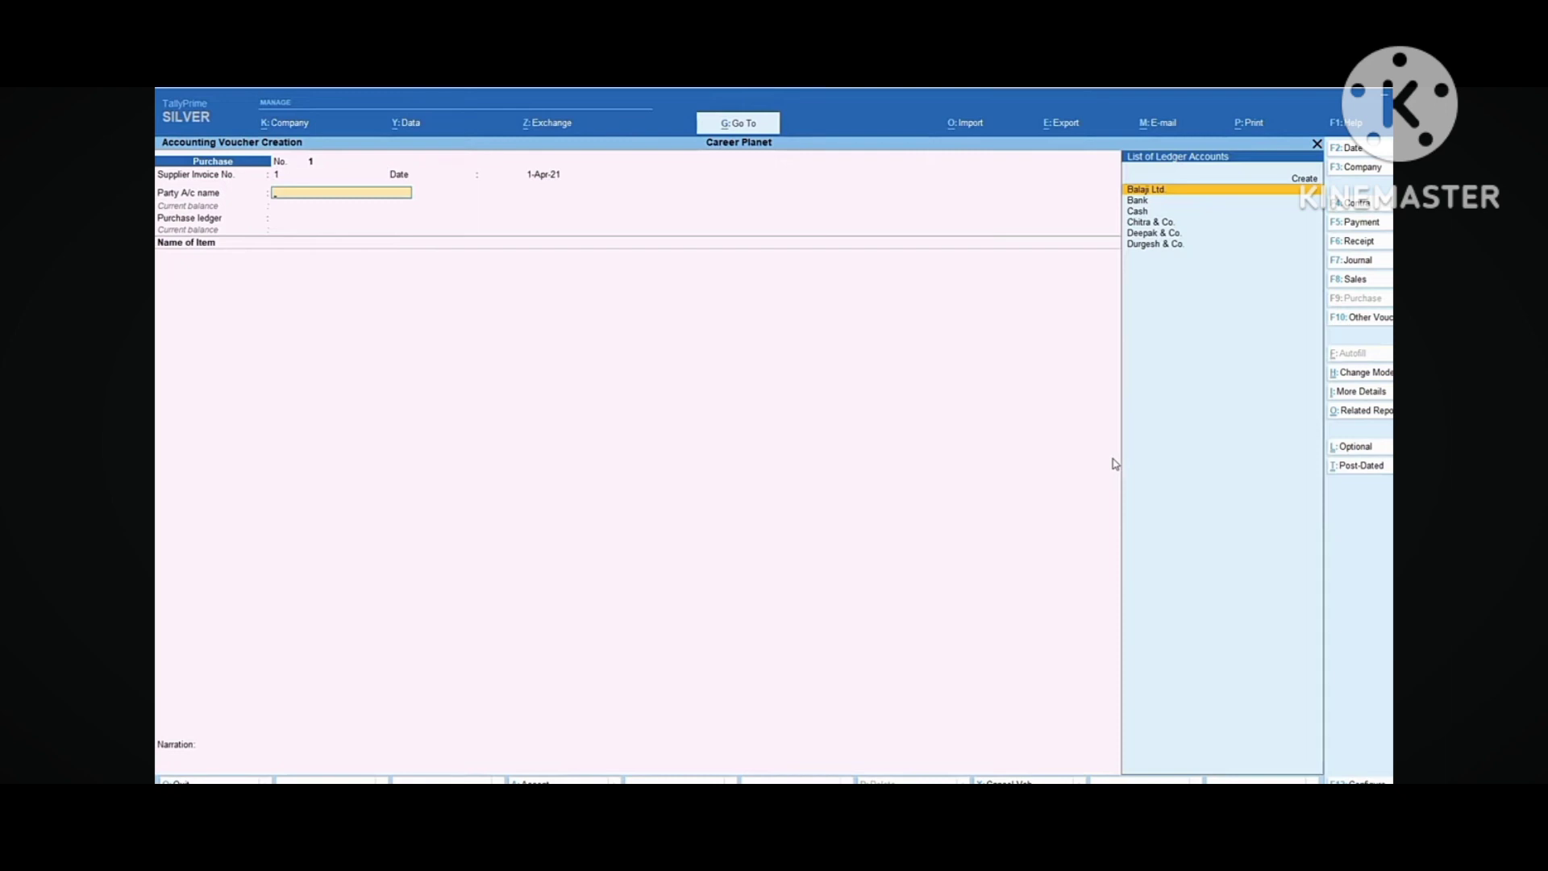
pyautogui.press('Down')
pyautogui.press('Down')
pyautogui.press('Down')
pyautogui.press('Return')
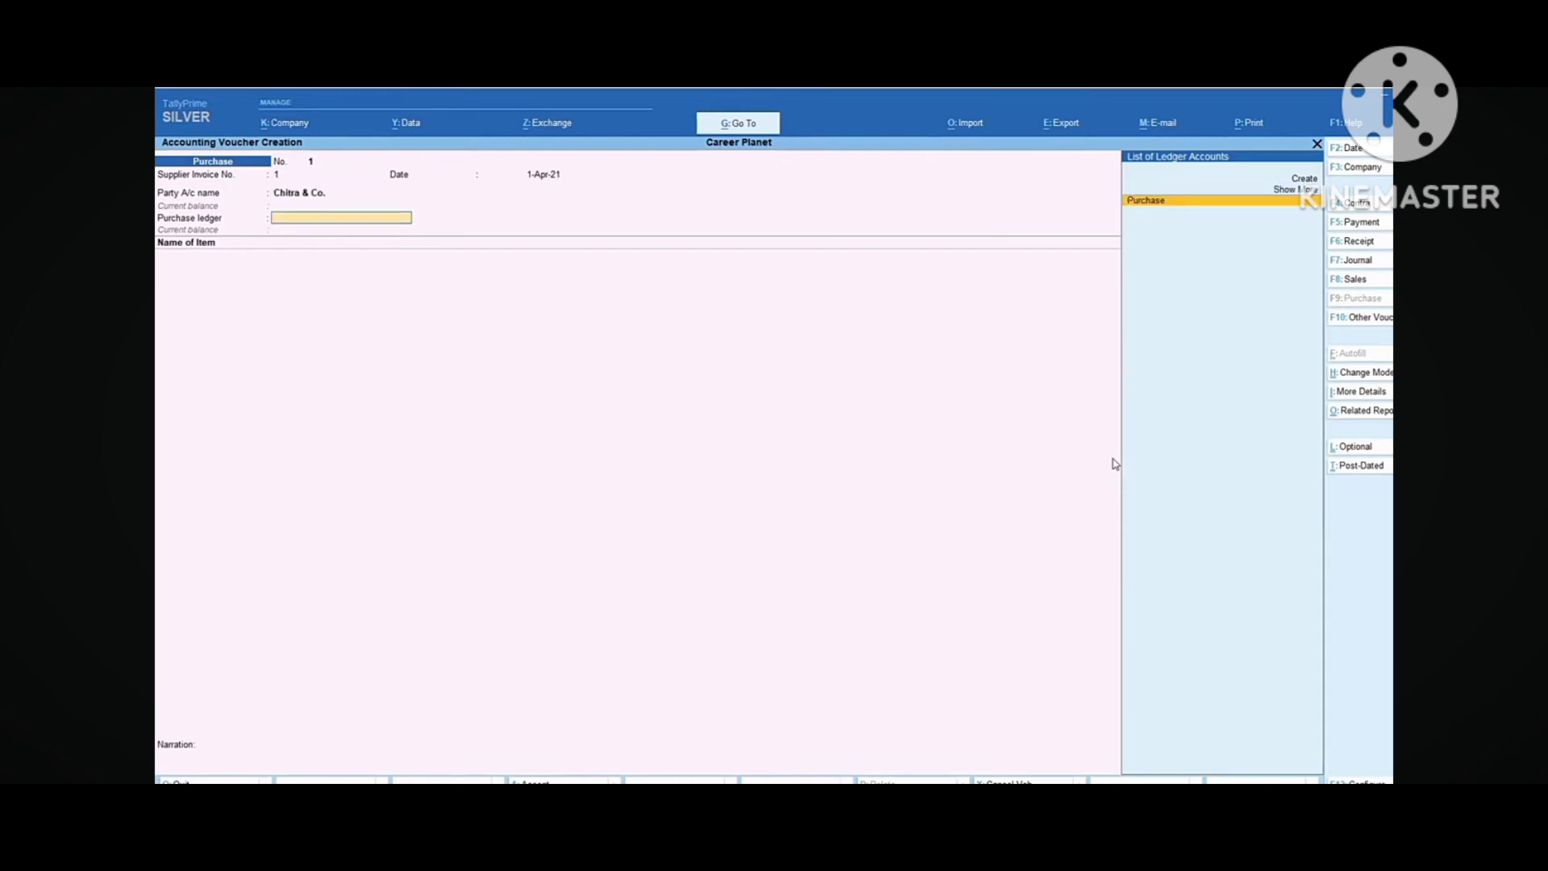
pyautogui.press('Return')
pyautogui.press('Return')
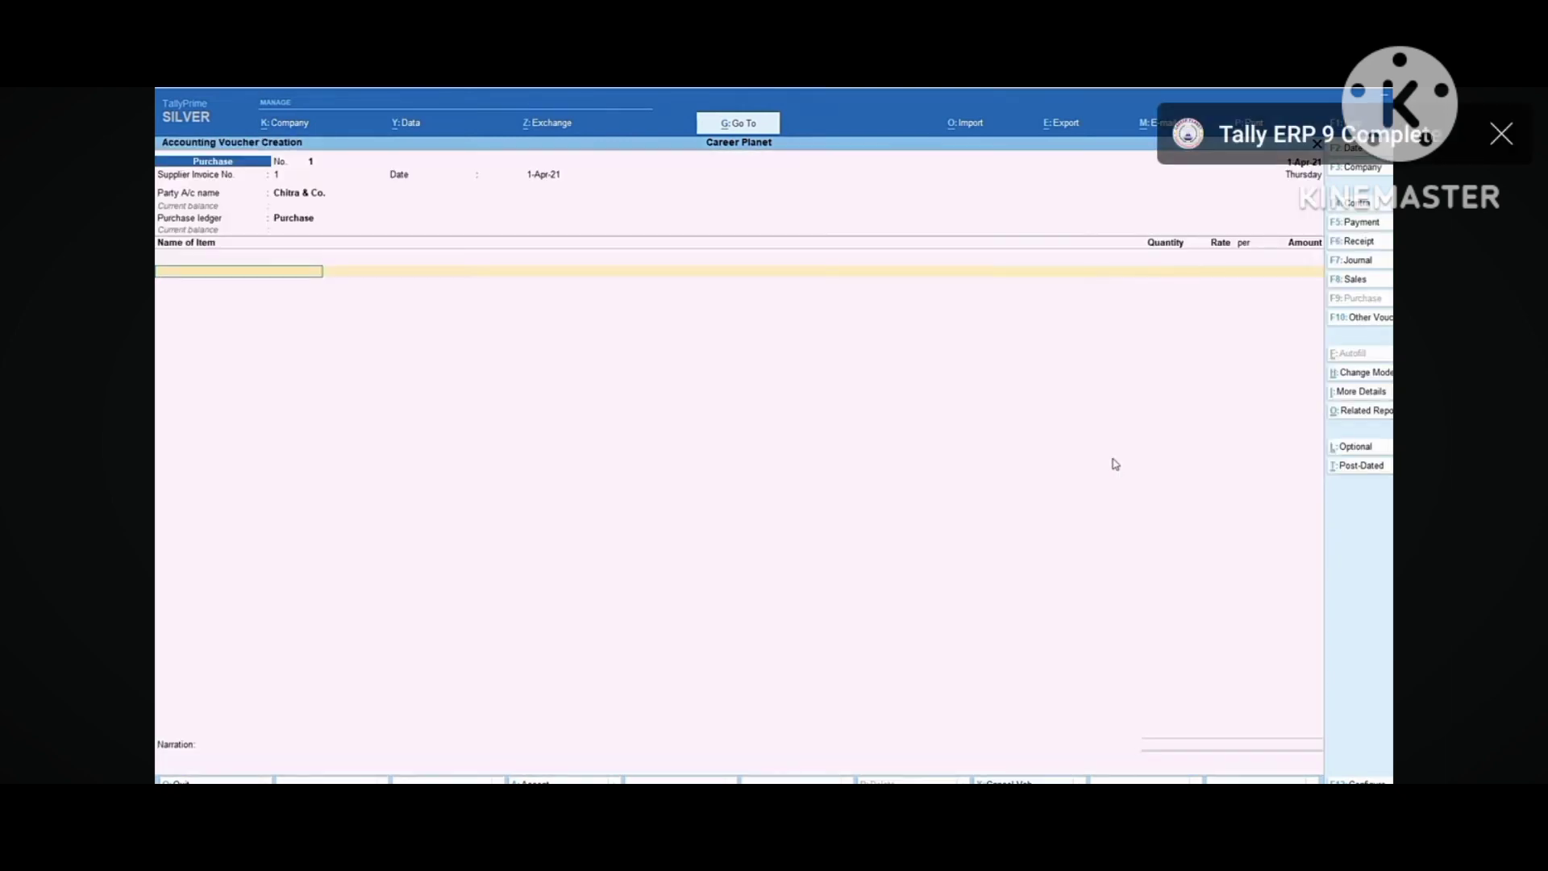
# Enter Toy Car as the first purchase item, with a quantity of 10 nos at a rate of 110
pyautogui.write('T')
pyautogui.press('Down')
pyautogui.press('Down')
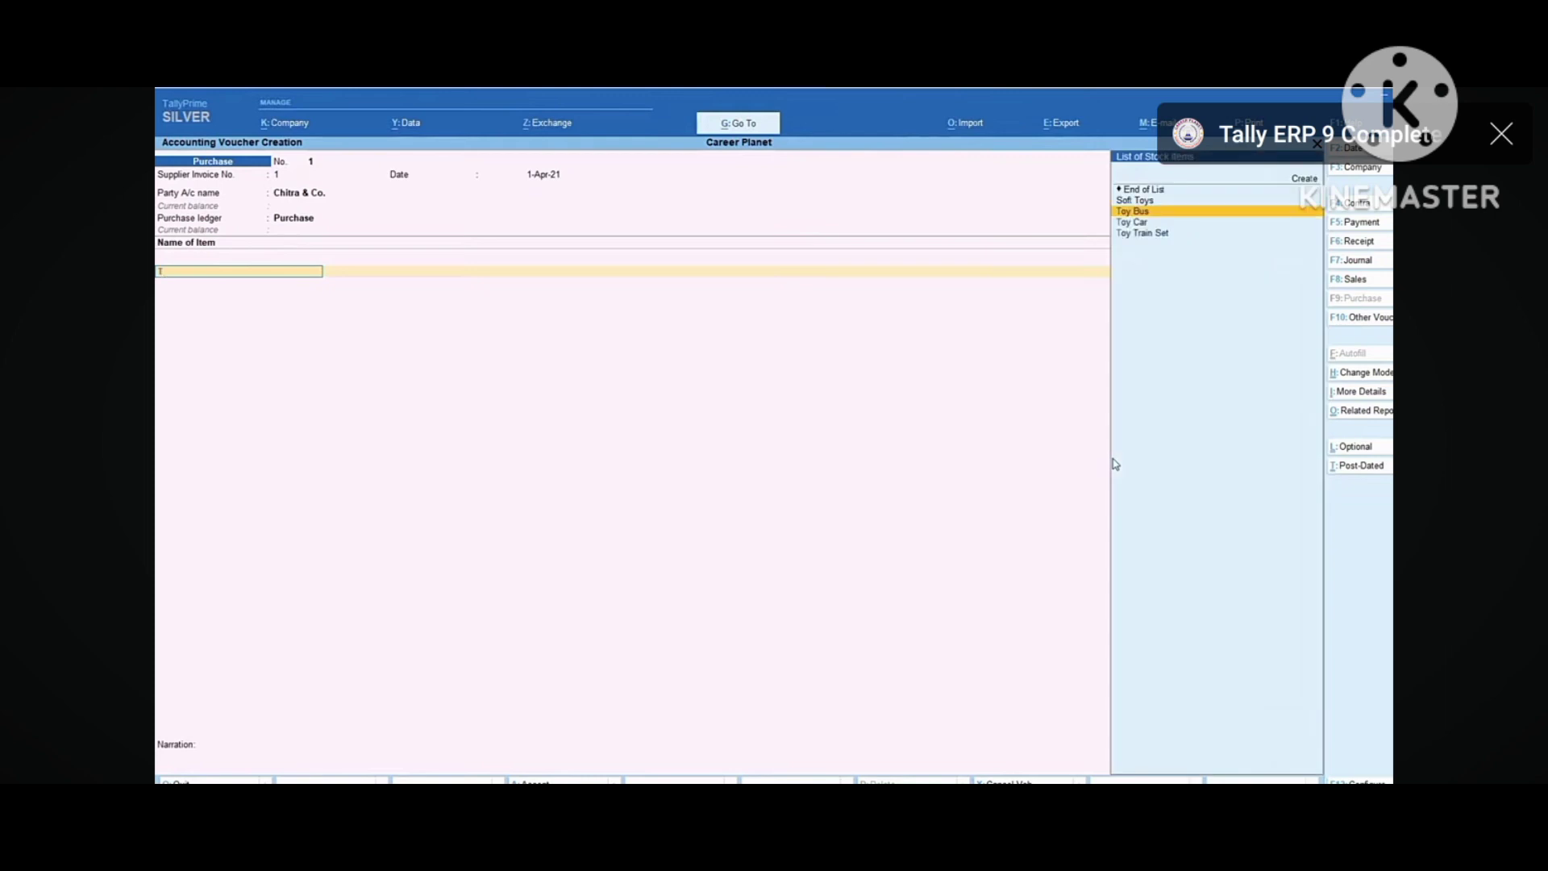
pyautogui.press('Return')
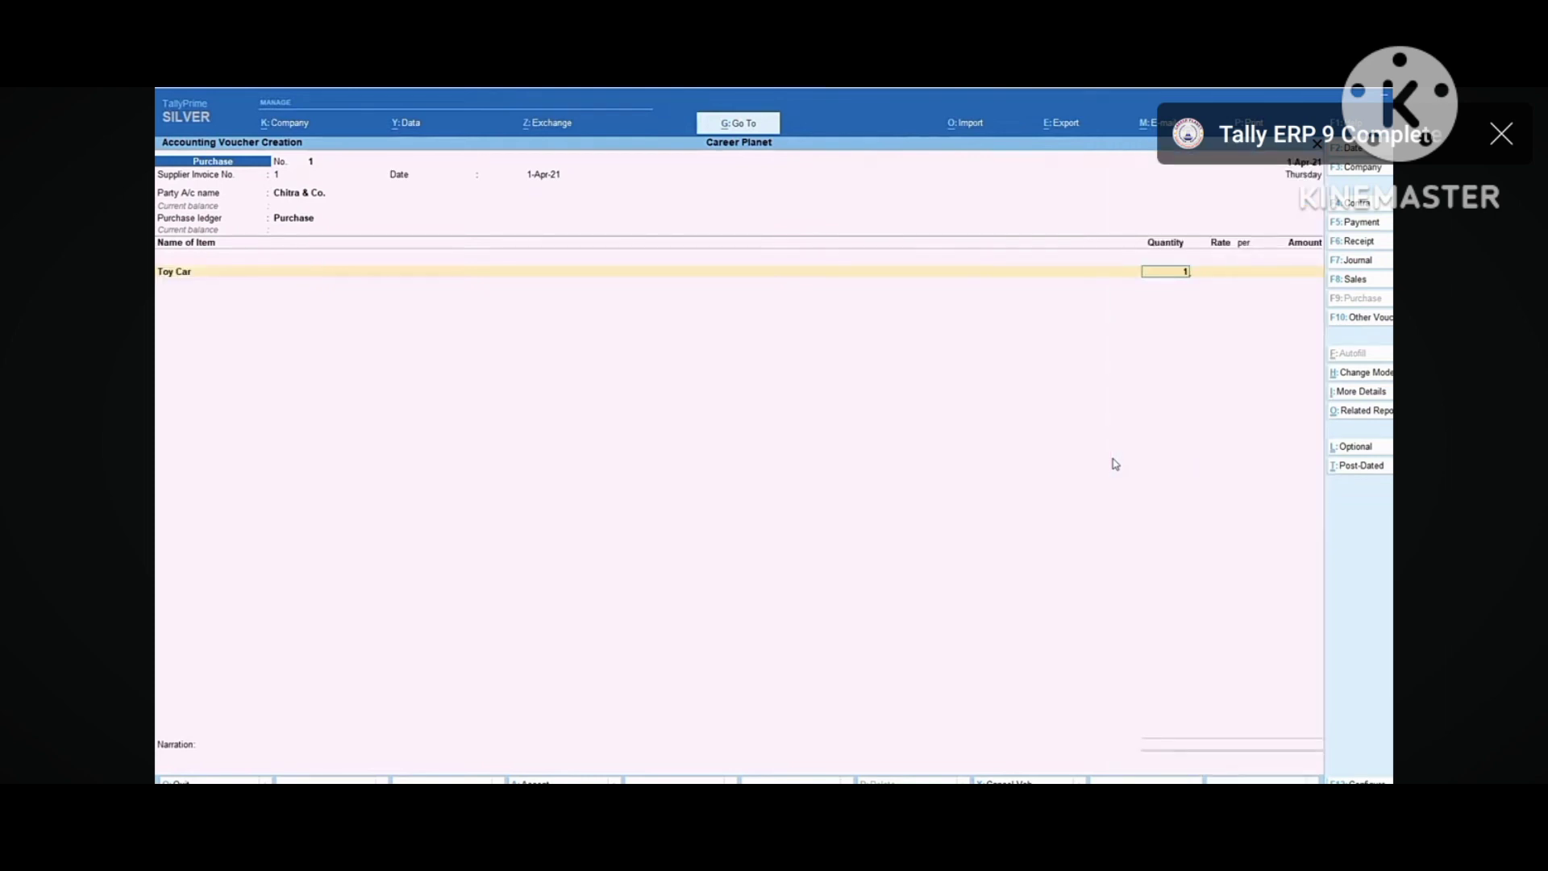
pyautogui.write('10')
pyautogui.press('Return')
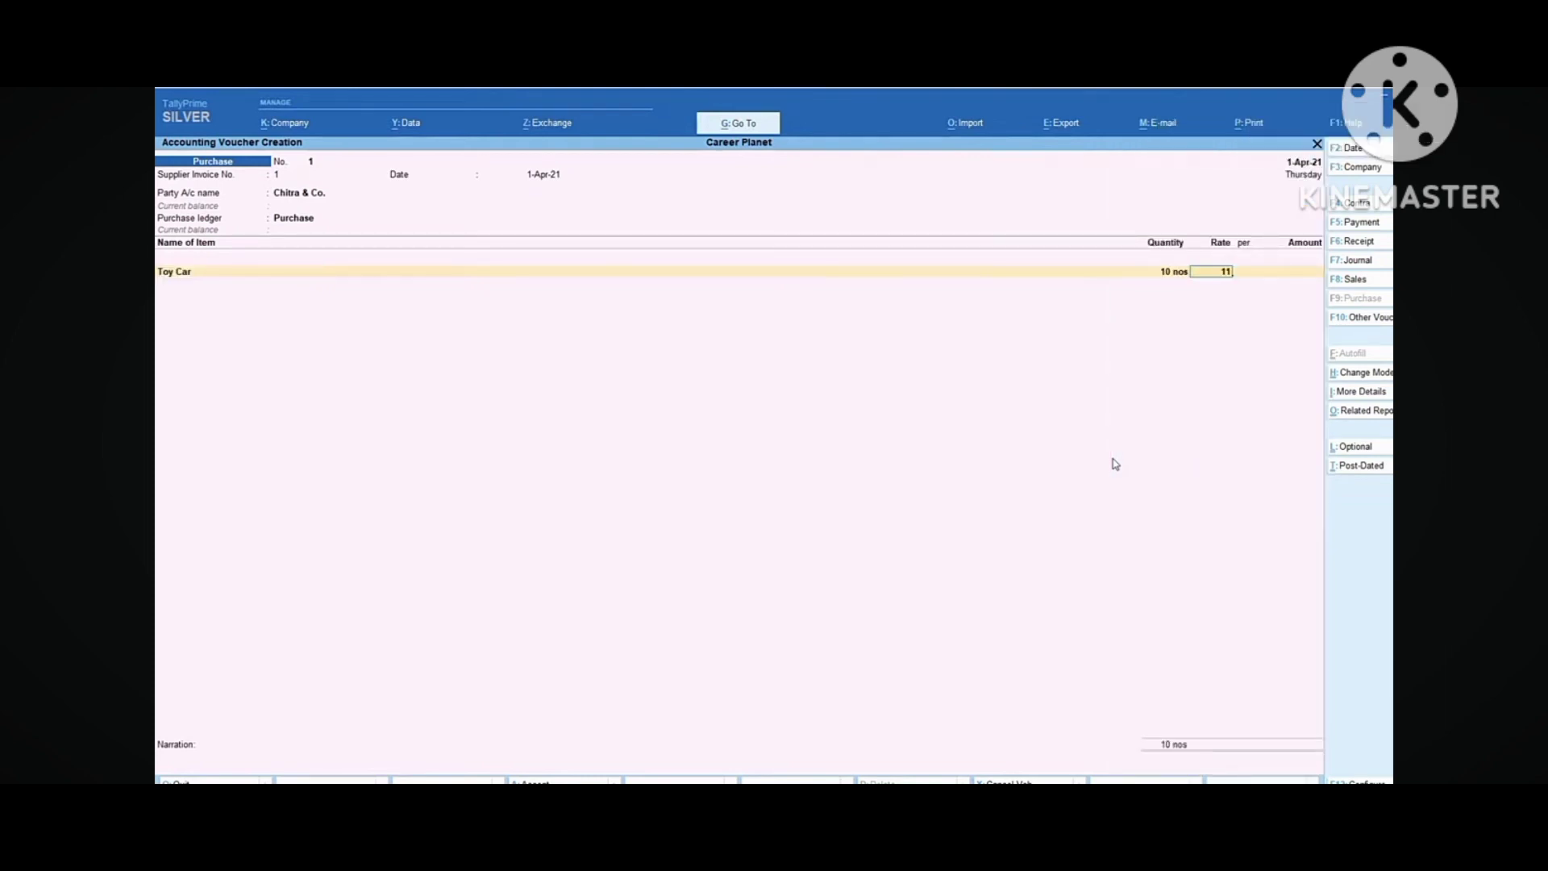
pyautogui.write('110')
pyautogui.press('Return')
pyautogui.press('Return')
pyautogui.press('Return')
# Add Baby Doll to the purchase voucher, with a quantity of 10 nos at a rate of 220
pyautogui.write('b')
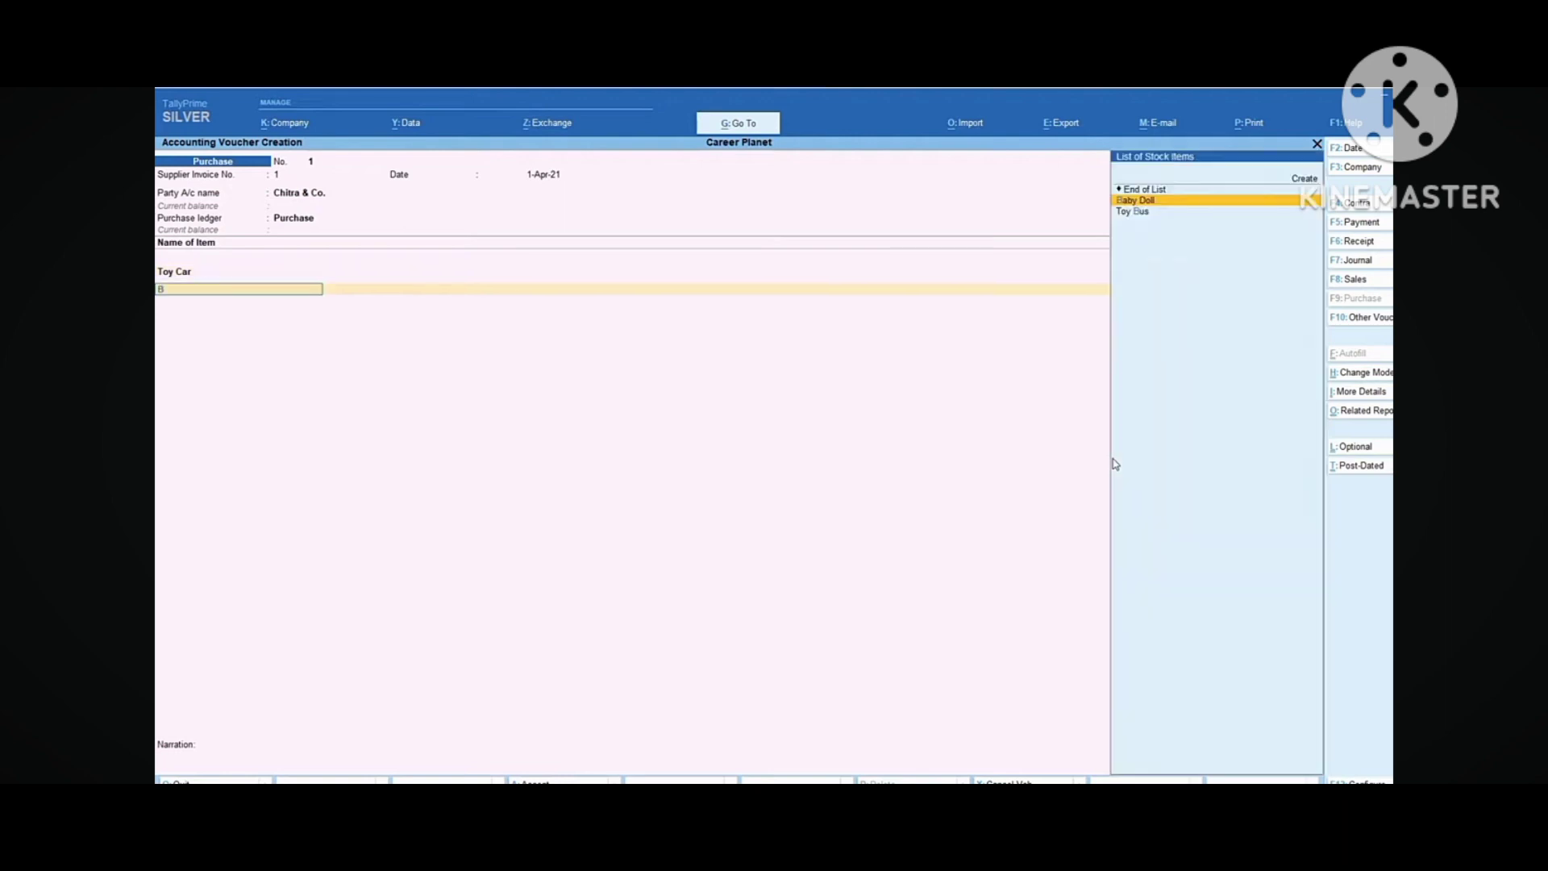
pyautogui.press('Return')
pyautogui.press('Return')
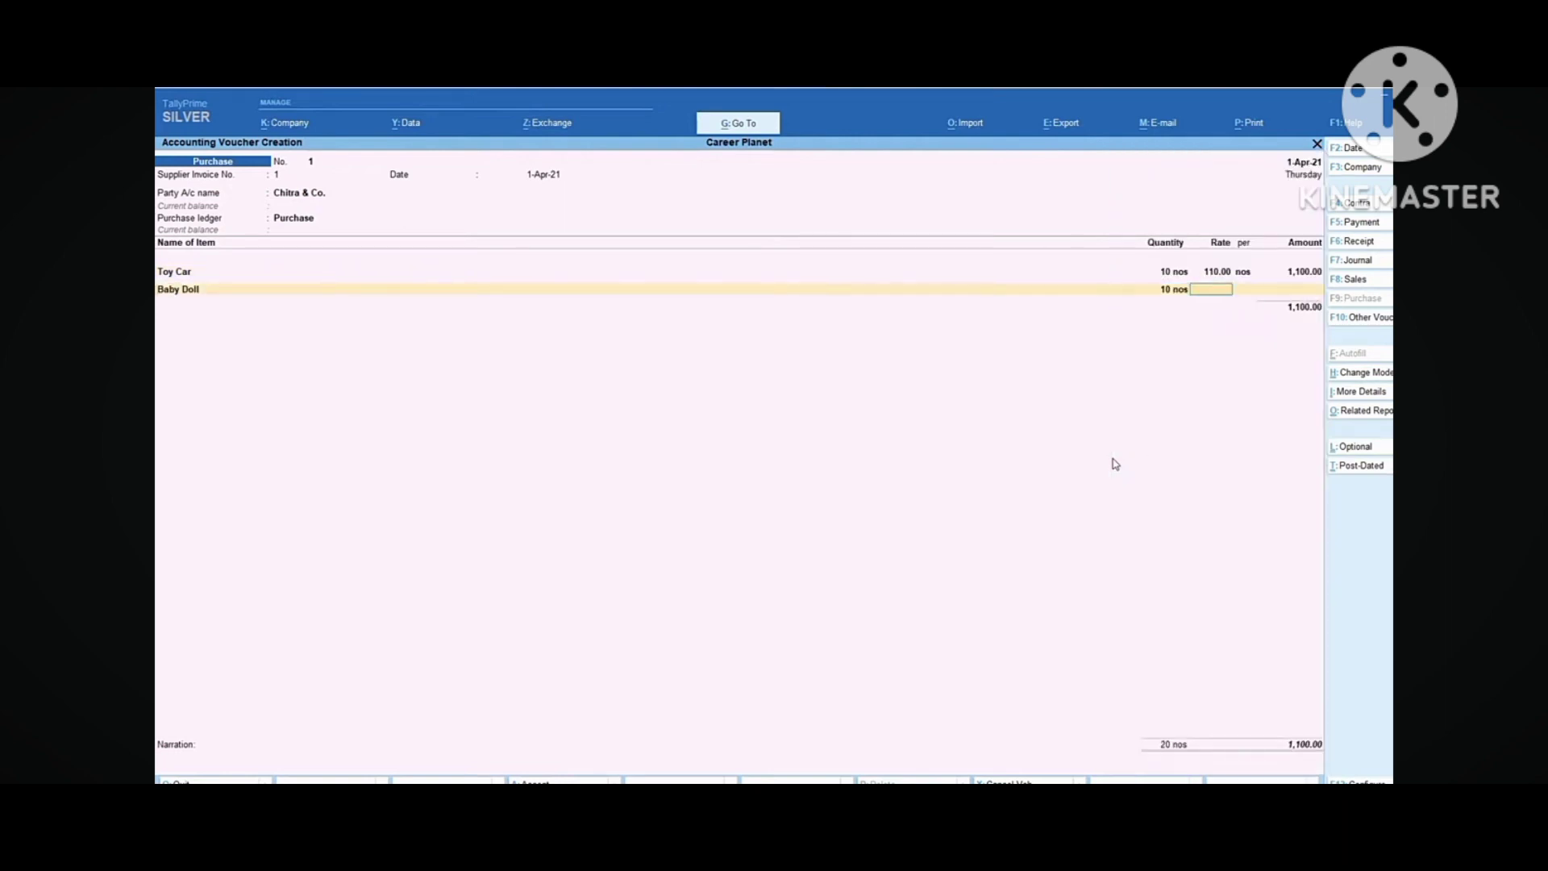
pyautogui.write('220')
pyautogui.press('Return')
pyautogui.press('Return')
pyautogui.press('Return')
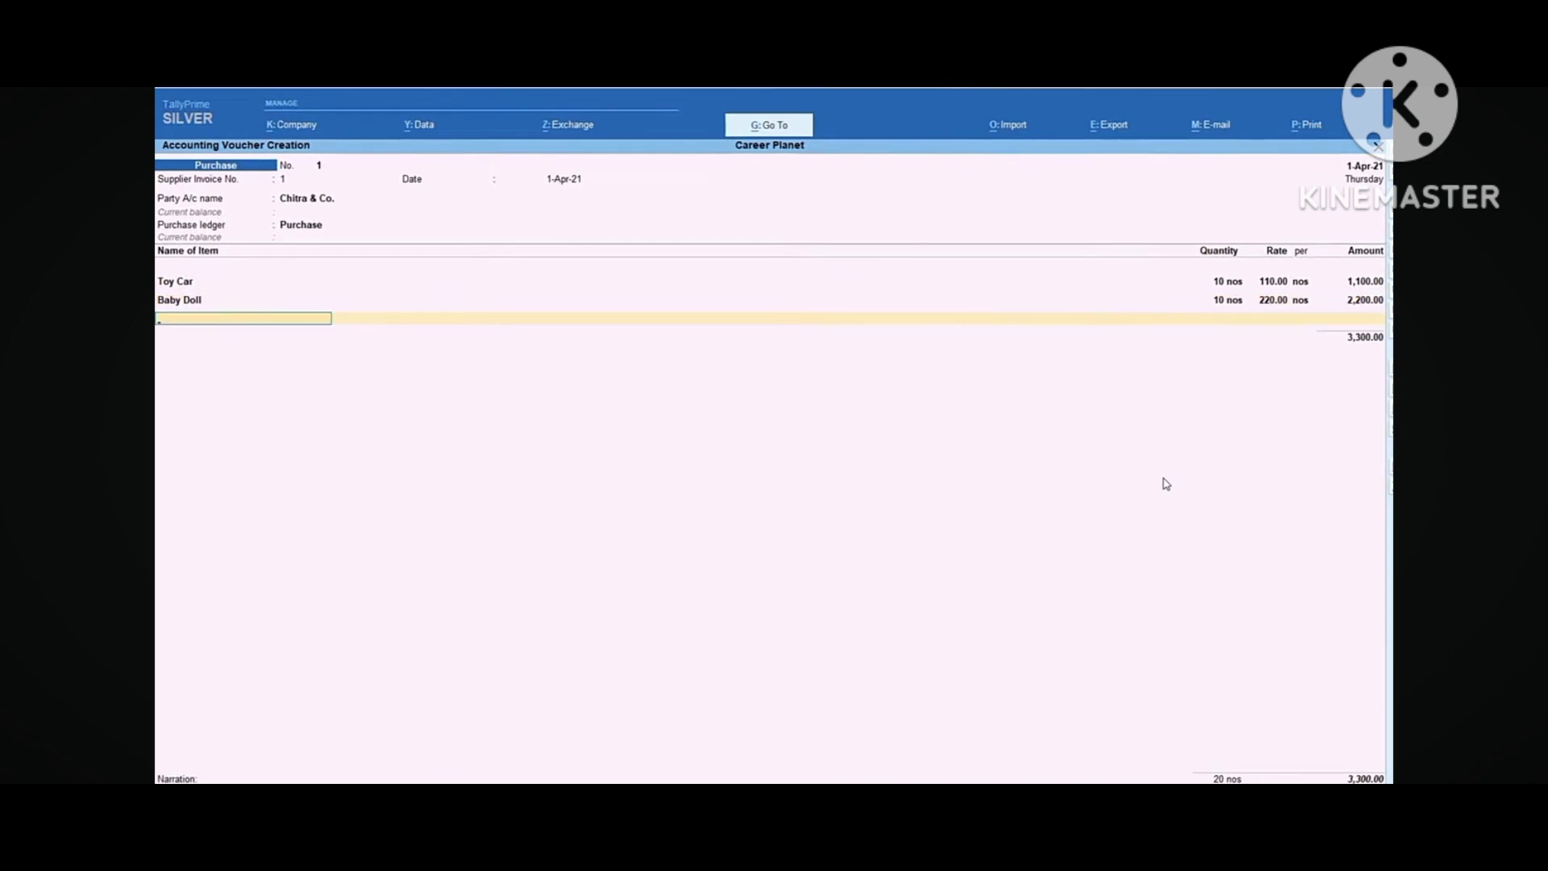
# Add Toy Train Set to the purchase voucher, with a quantity of 10 nos at a rate of 330
pyautogui.write('T')
pyautogui.press('Down')
pyautogui.press('Down')
pyautogui.press('Return')
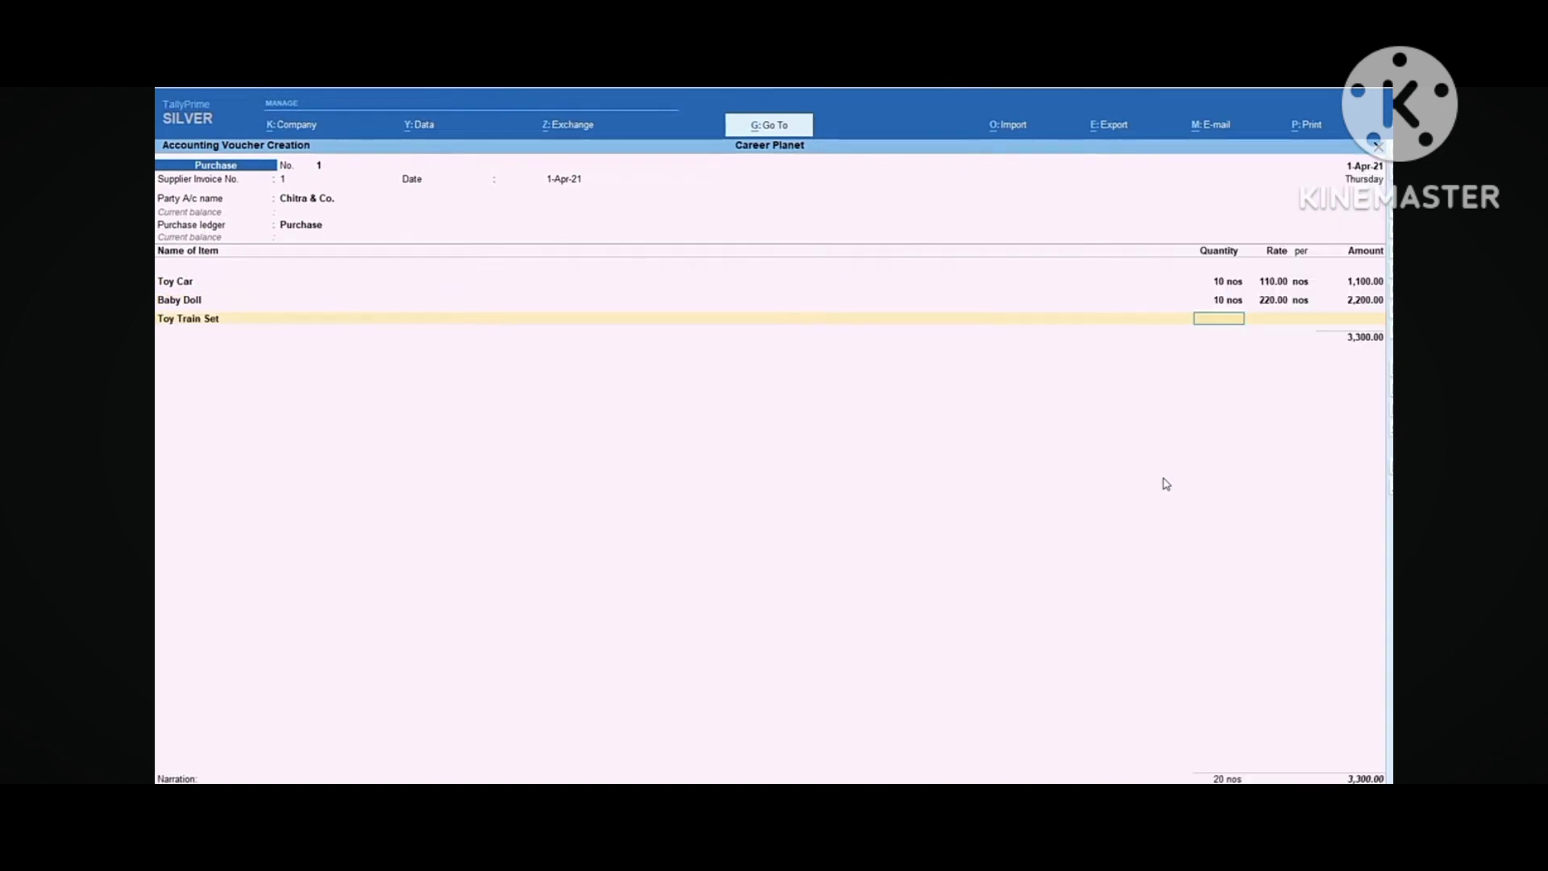
pyautogui.write('10')
pyautogui.press('Return')
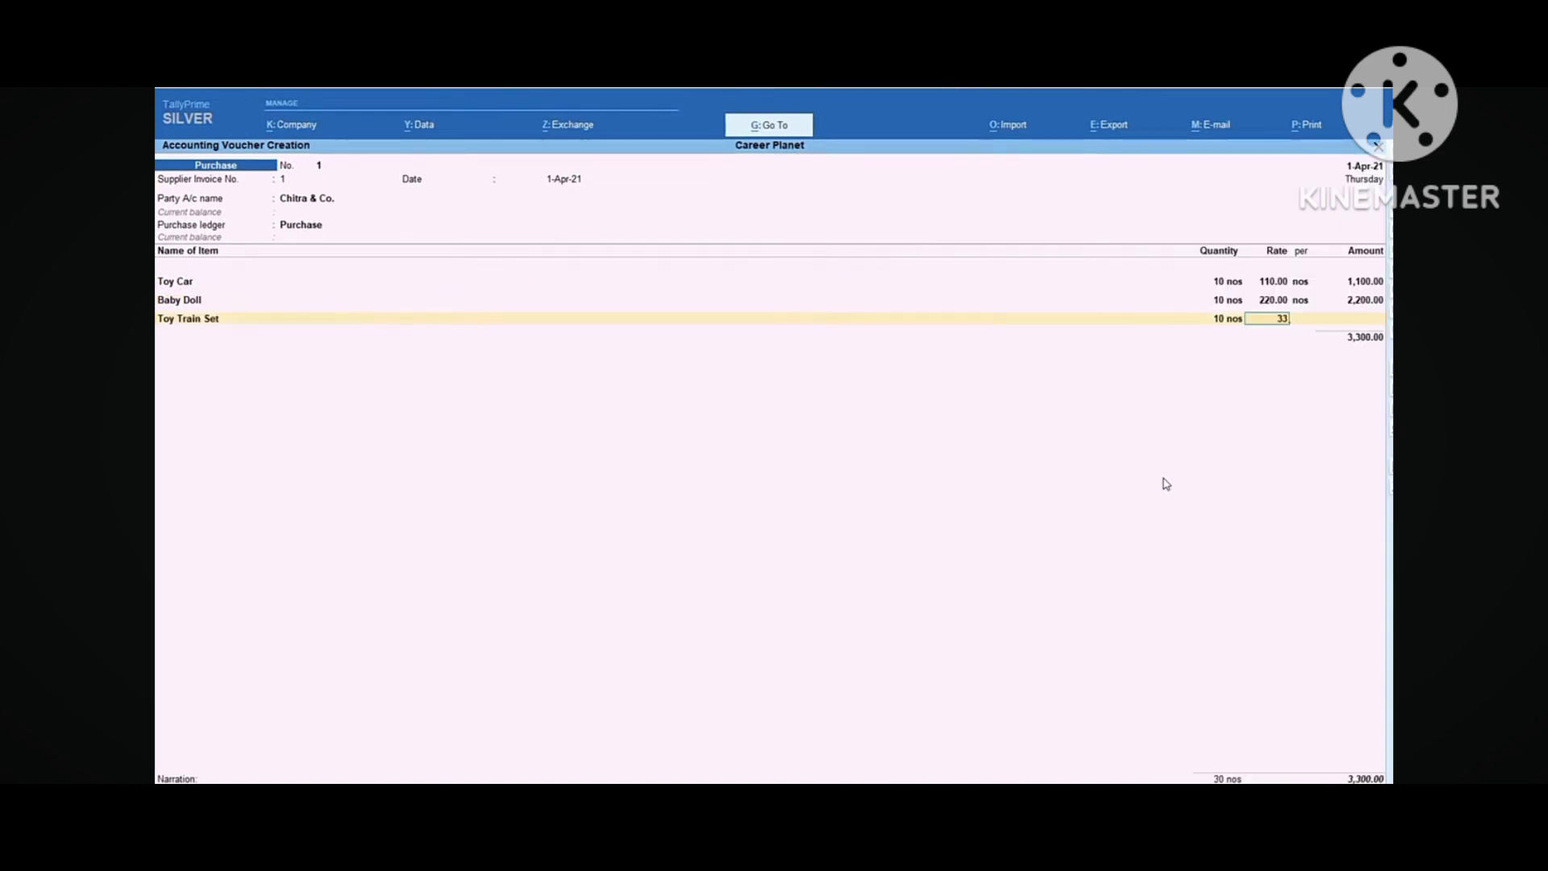
pyautogui.press('Return')
pyautogui.press('Return')
pyautogui.press('Return')
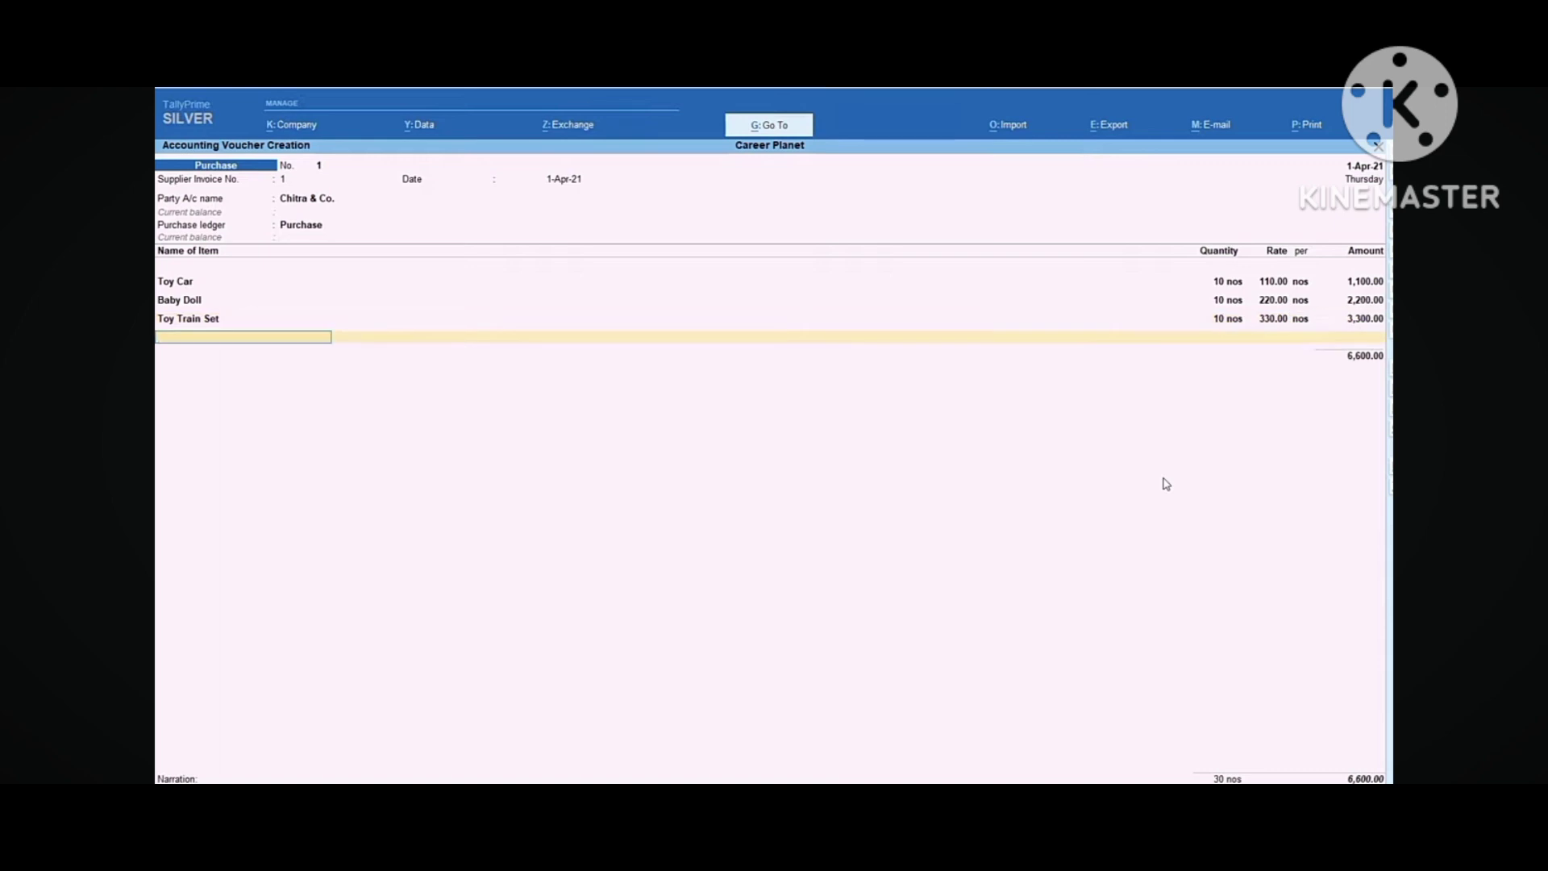
# Add Soft Toys to the purchase voucher, with a quantity of 5 nos at a rate of 50
pyautogui.write('S')
pyautogui.press('Return')
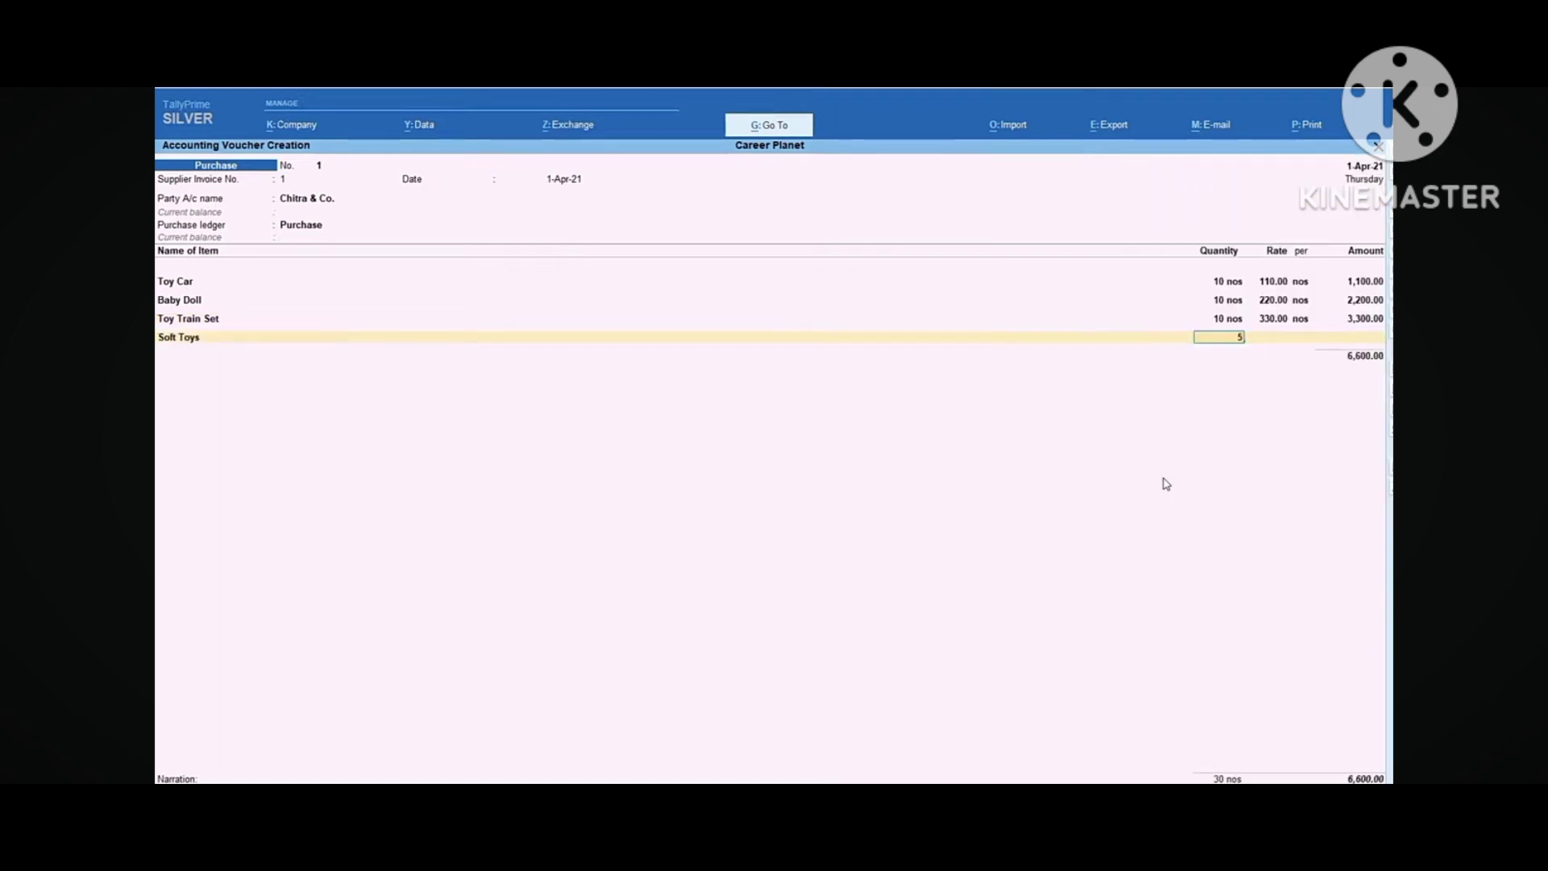
pyautogui.write('5')
pyautogui.press('Return')
pyautogui.write('50')
pyautogui.press('Return')
pyautogui.press('Return')
pyautogui.press('Return')
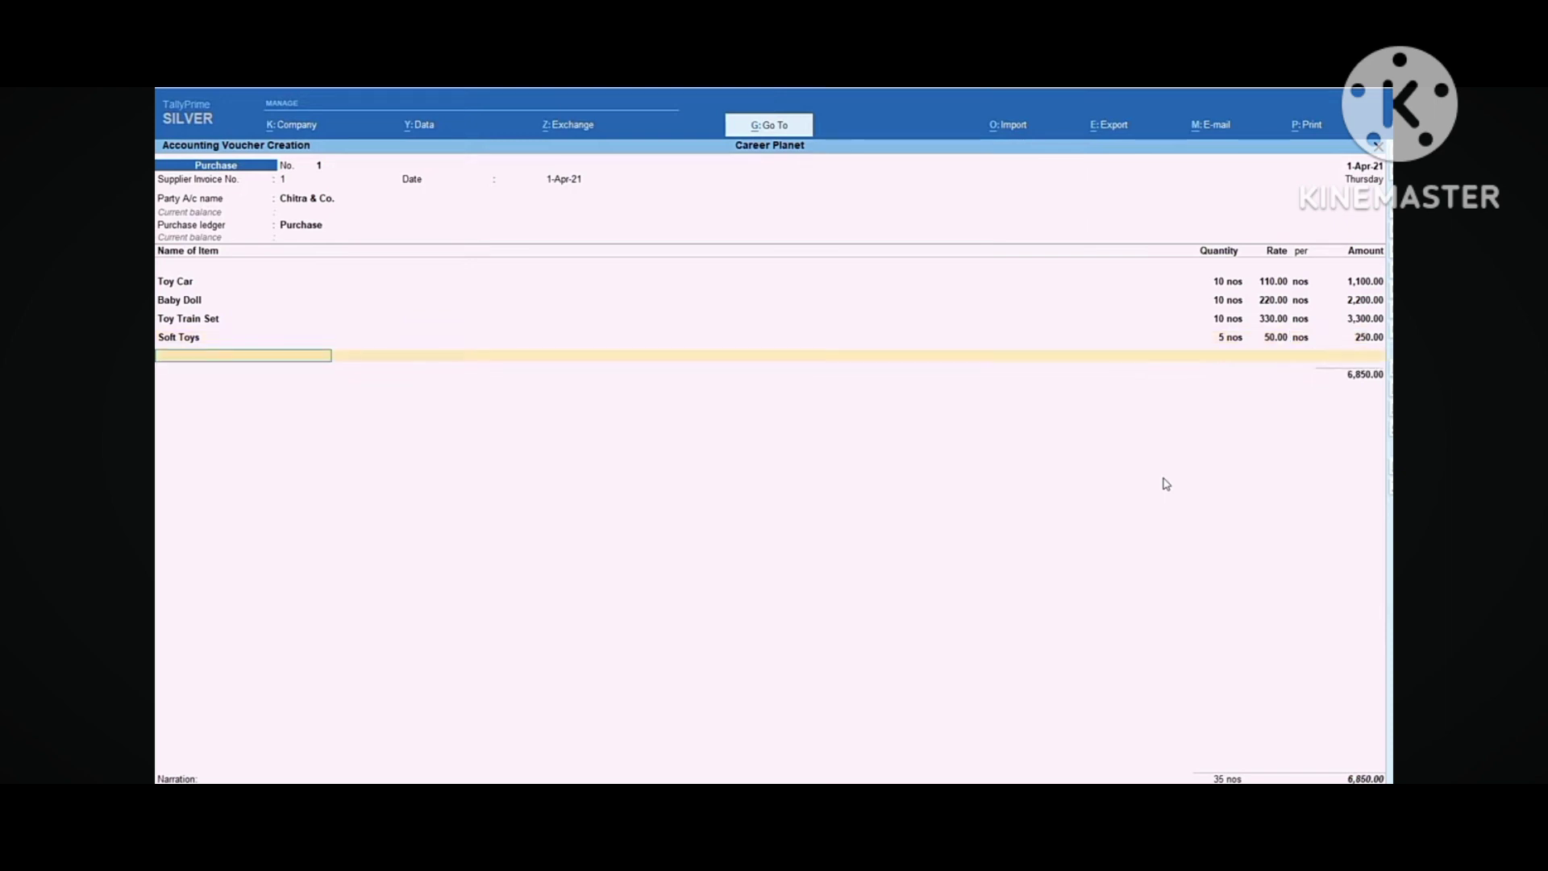
# Add Toy Bus to the purchase voucher with 5 nos at a rate of 50, and finish the item list
pyautogui.write('T')
pyautogui.press('Down')
pyautogui.press('Return')
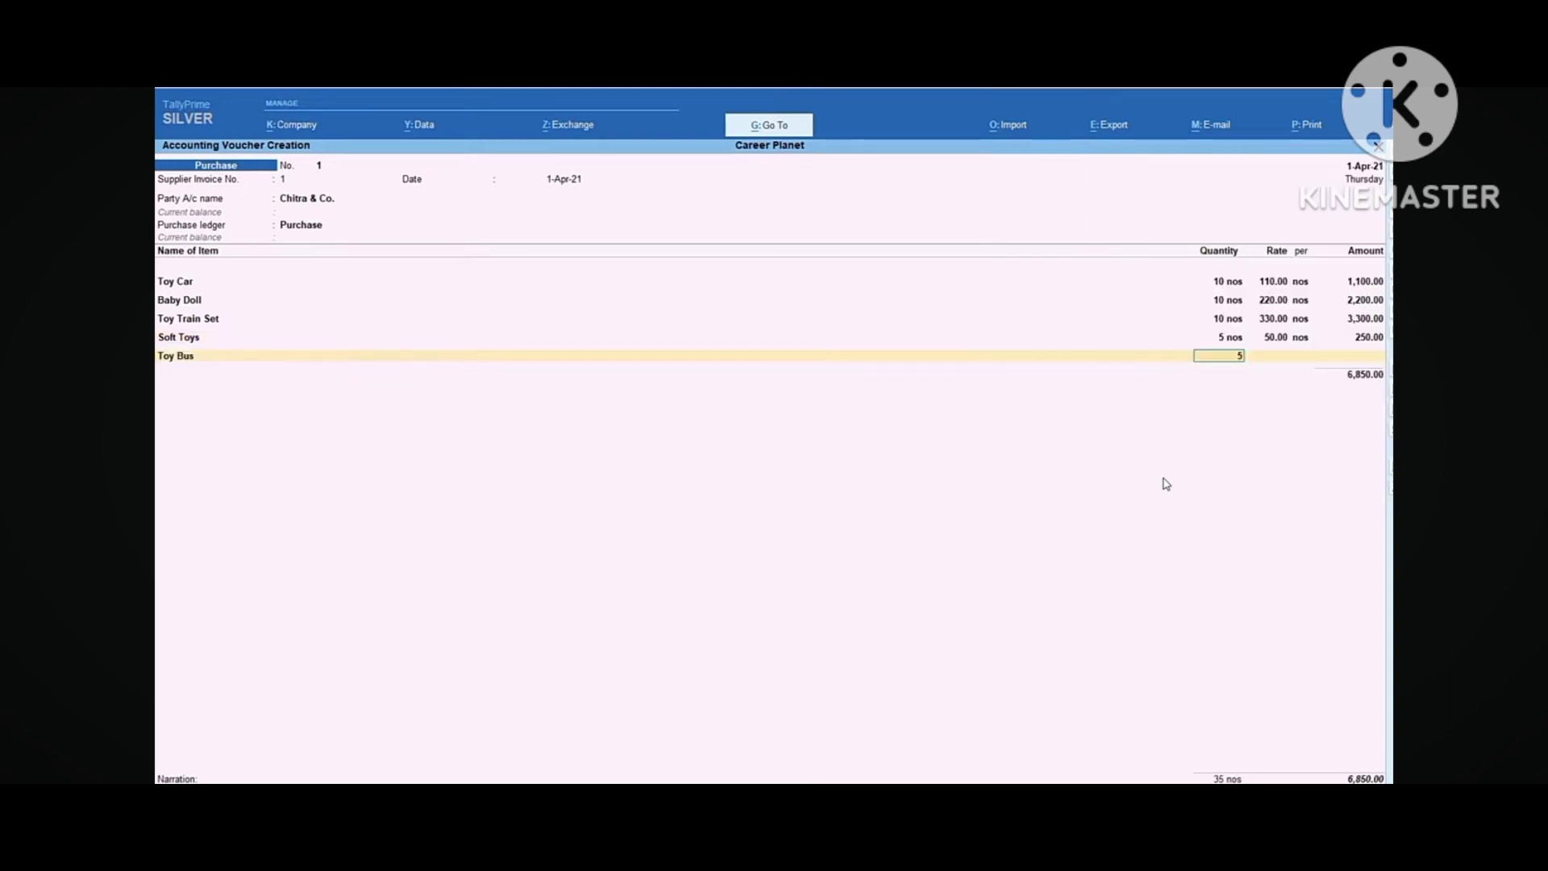
pyautogui.write('5')
pyautogui.press('Return')
pyautogui.press('Return')
pyautogui.press('Return')
pyautogui.press('Return')
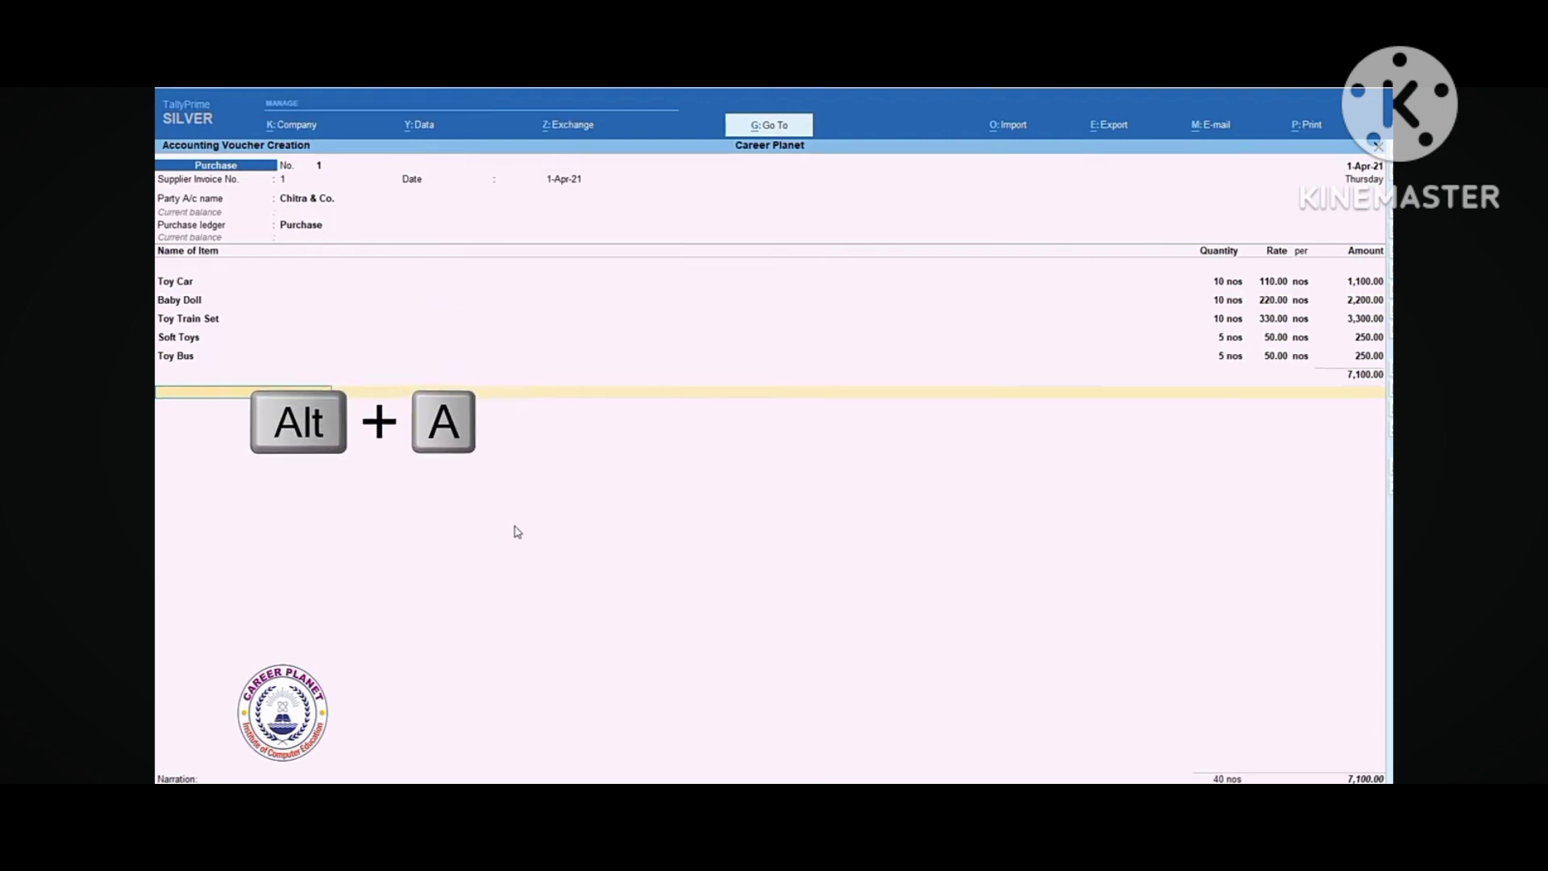
# Examine the voucher's GST tax analysis in detailed form, showing the central and state tax for each item
pyautogui.hotkey('alt', 'a')
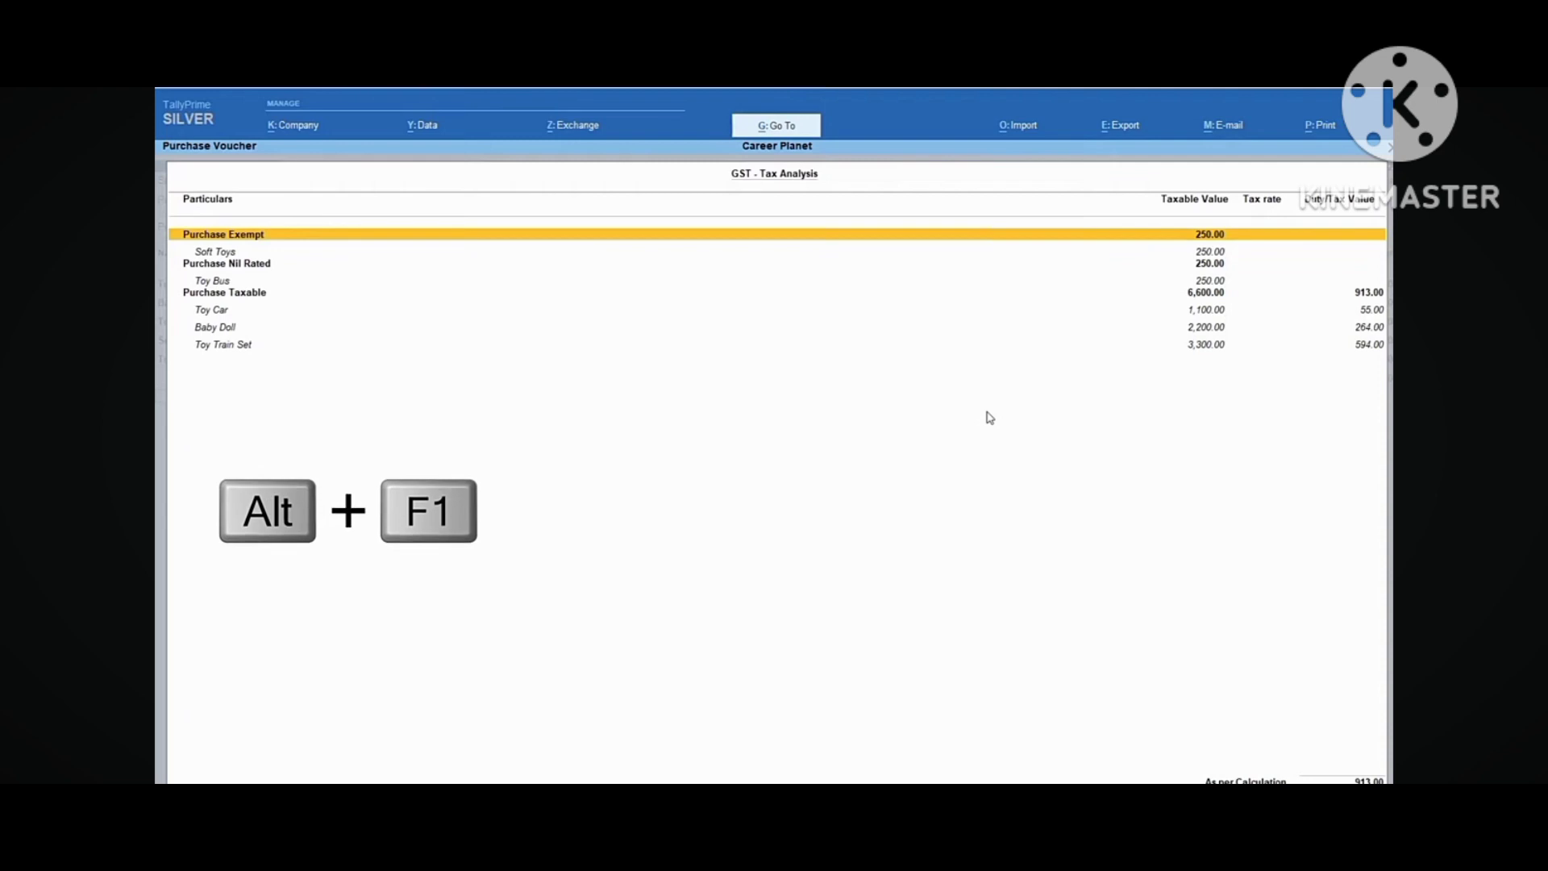
pyautogui.hotkey('alt', 'F1')
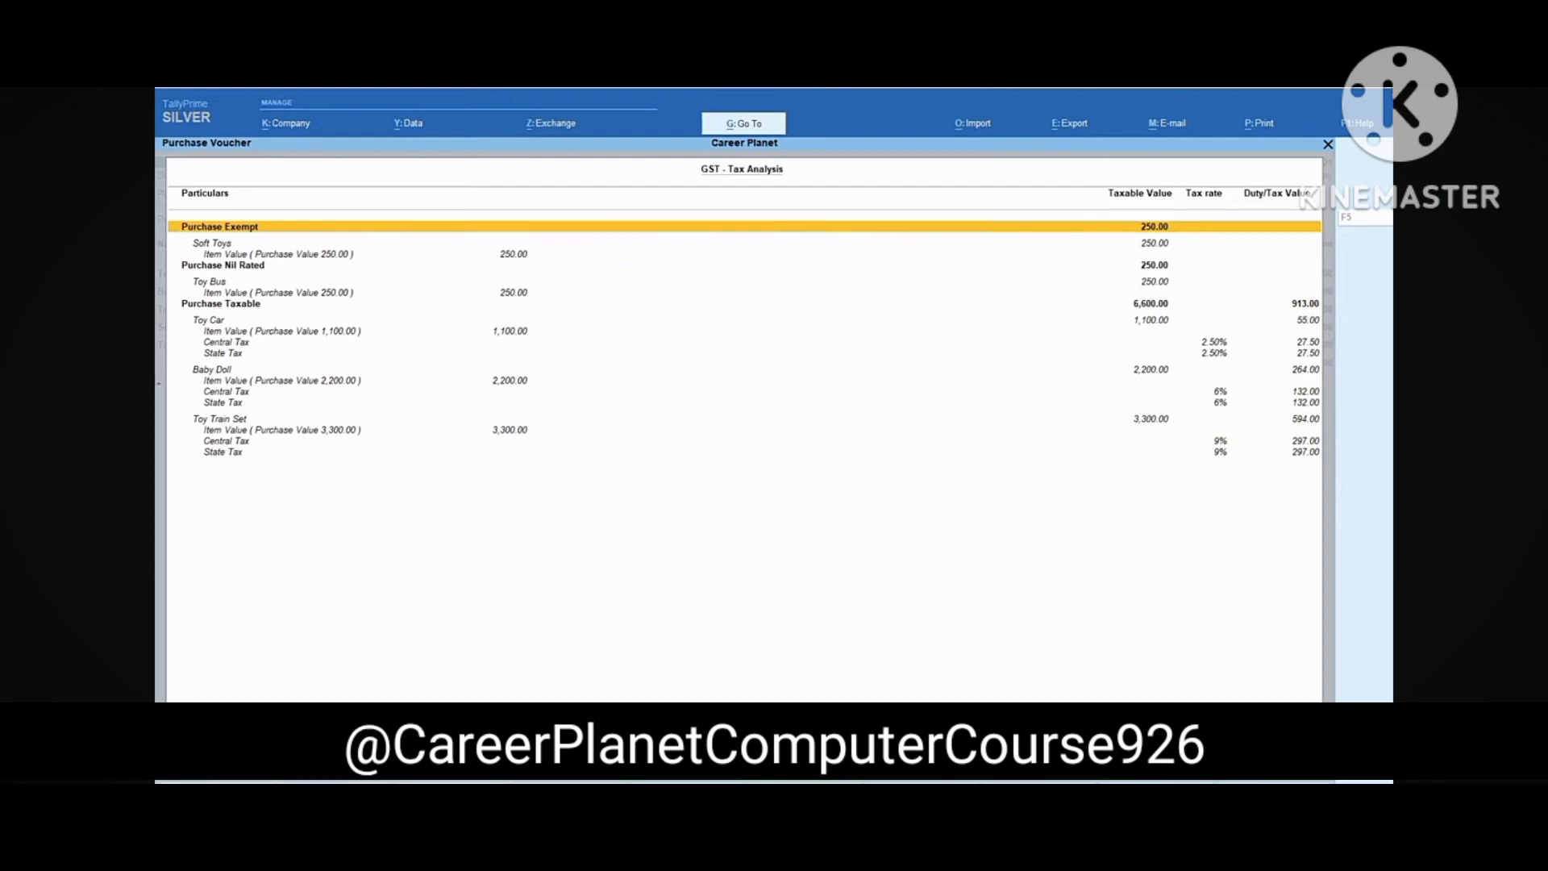
pyautogui.press('Escape')
# Add the CGST and SGST ledgers below the purchase items with their automatically calculated tax amounts
pyautogui.write('C')
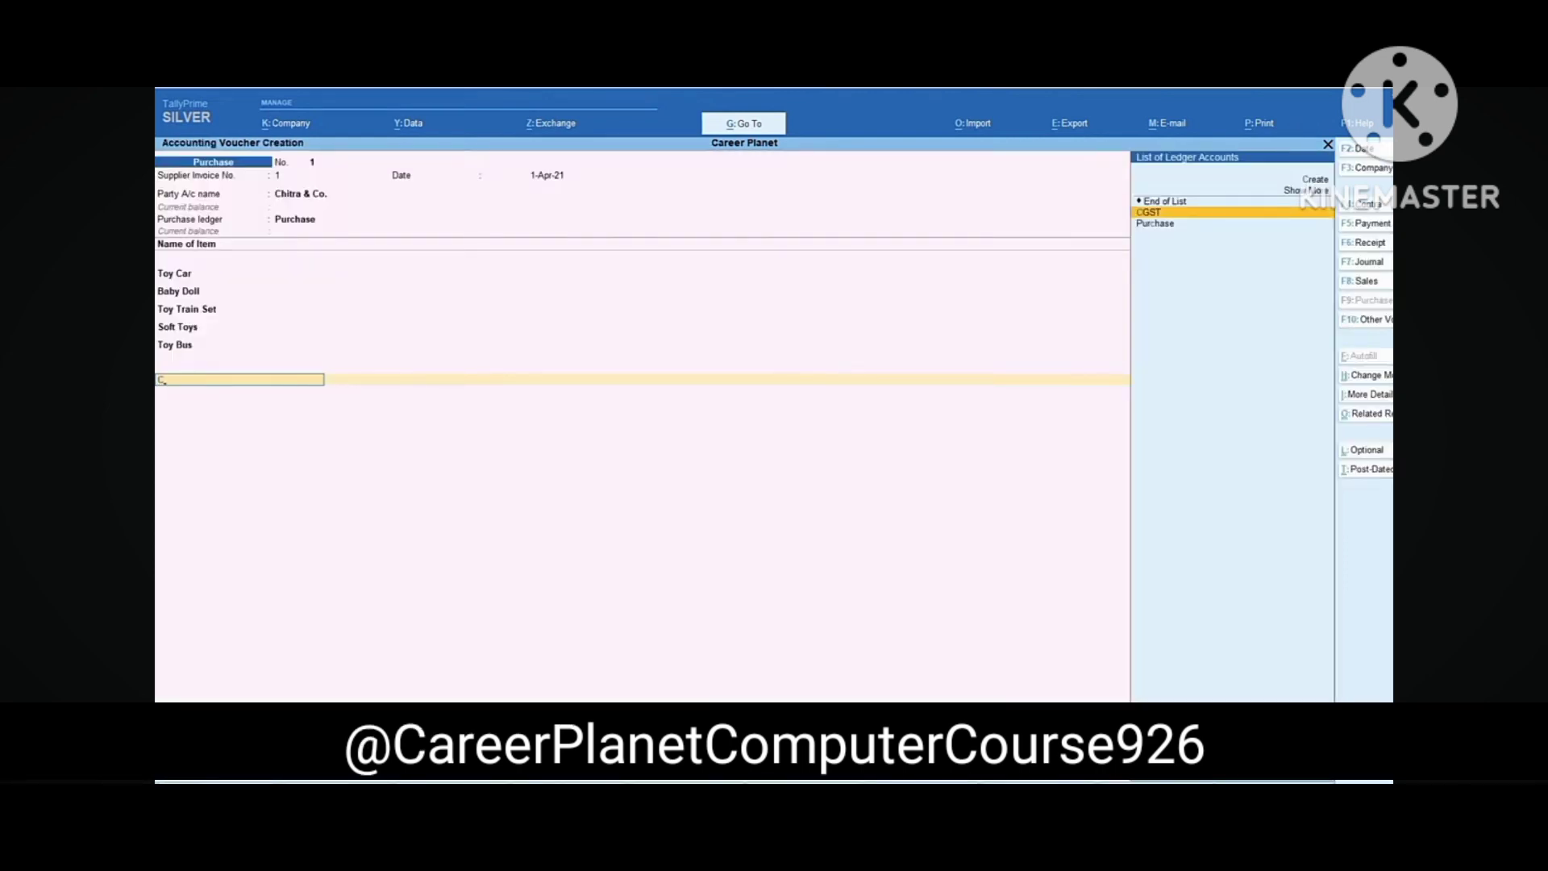
pyautogui.press('Return')
pyautogui.press('Return')
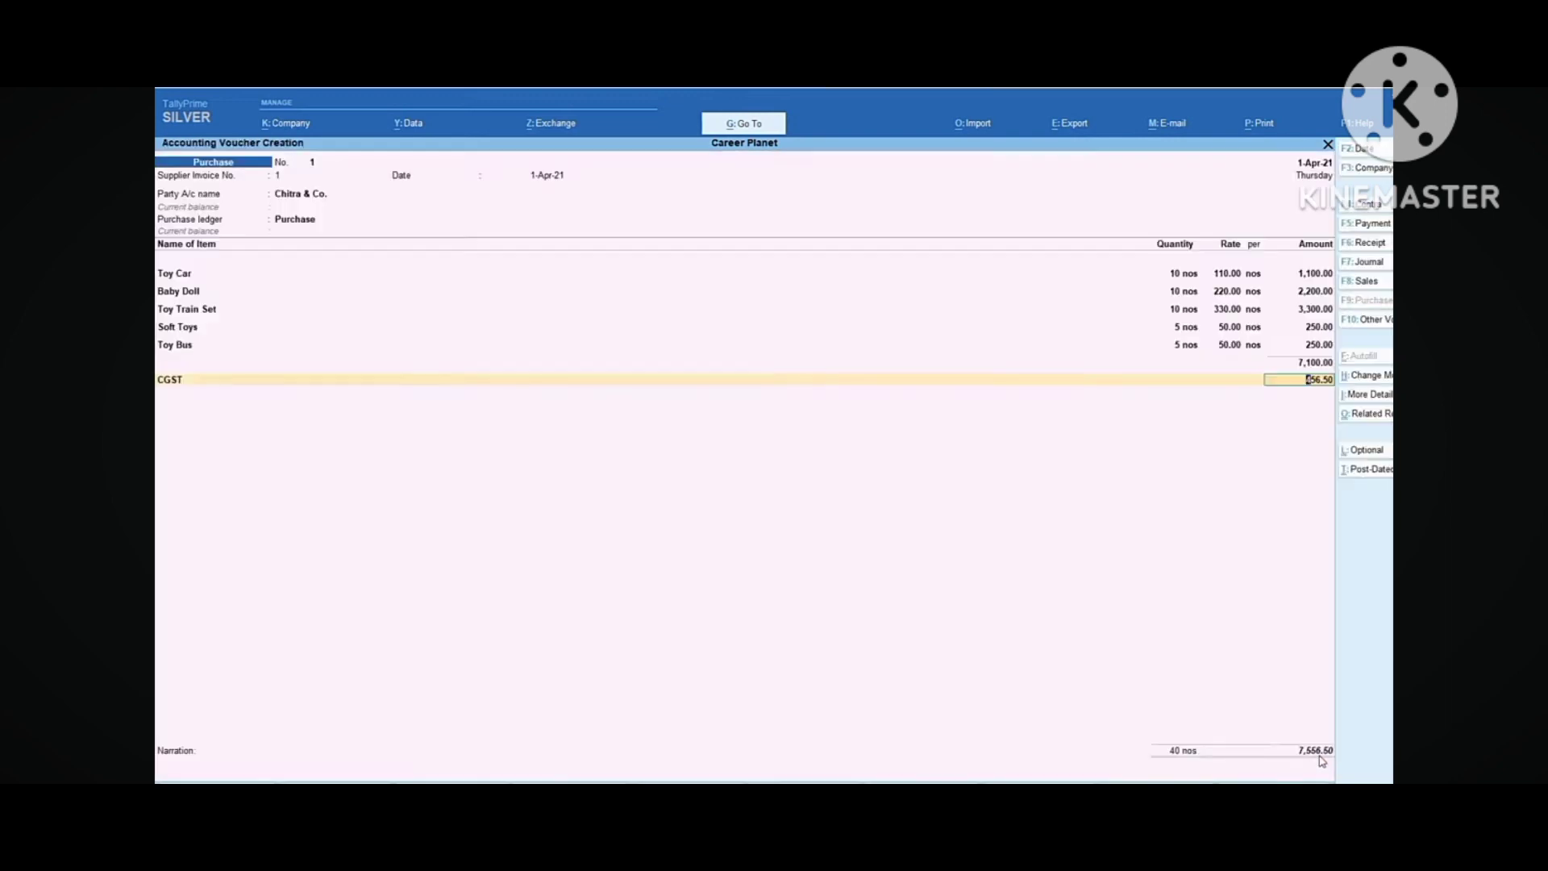
pyautogui.press('Return')
pyautogui.write('S')
pyautogui.press('Return')
pyautogui.press('Return')
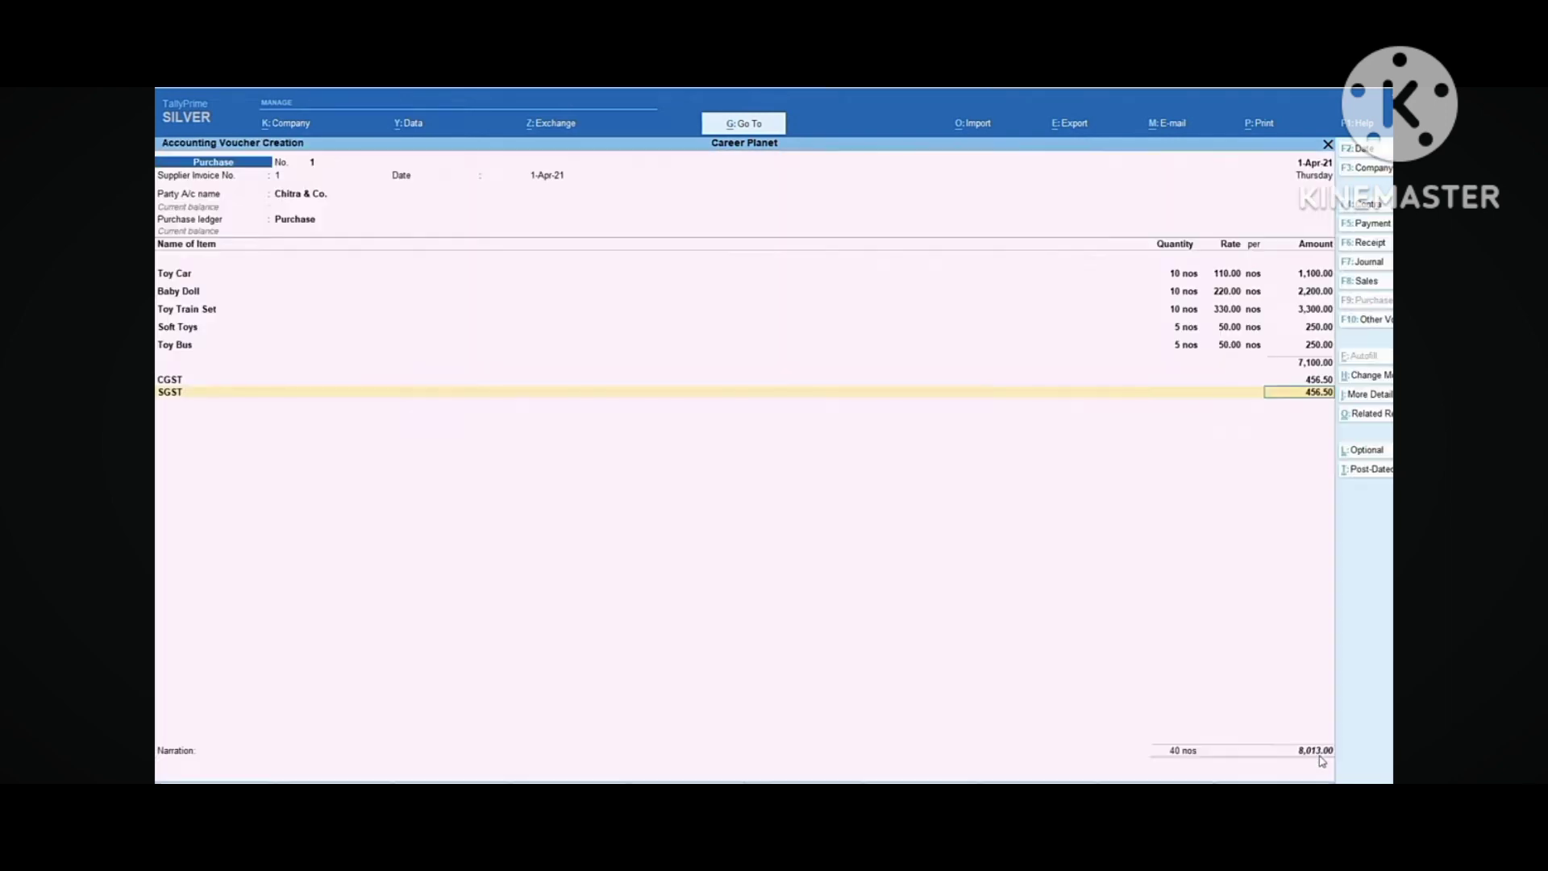
pyautogui.press('Return')
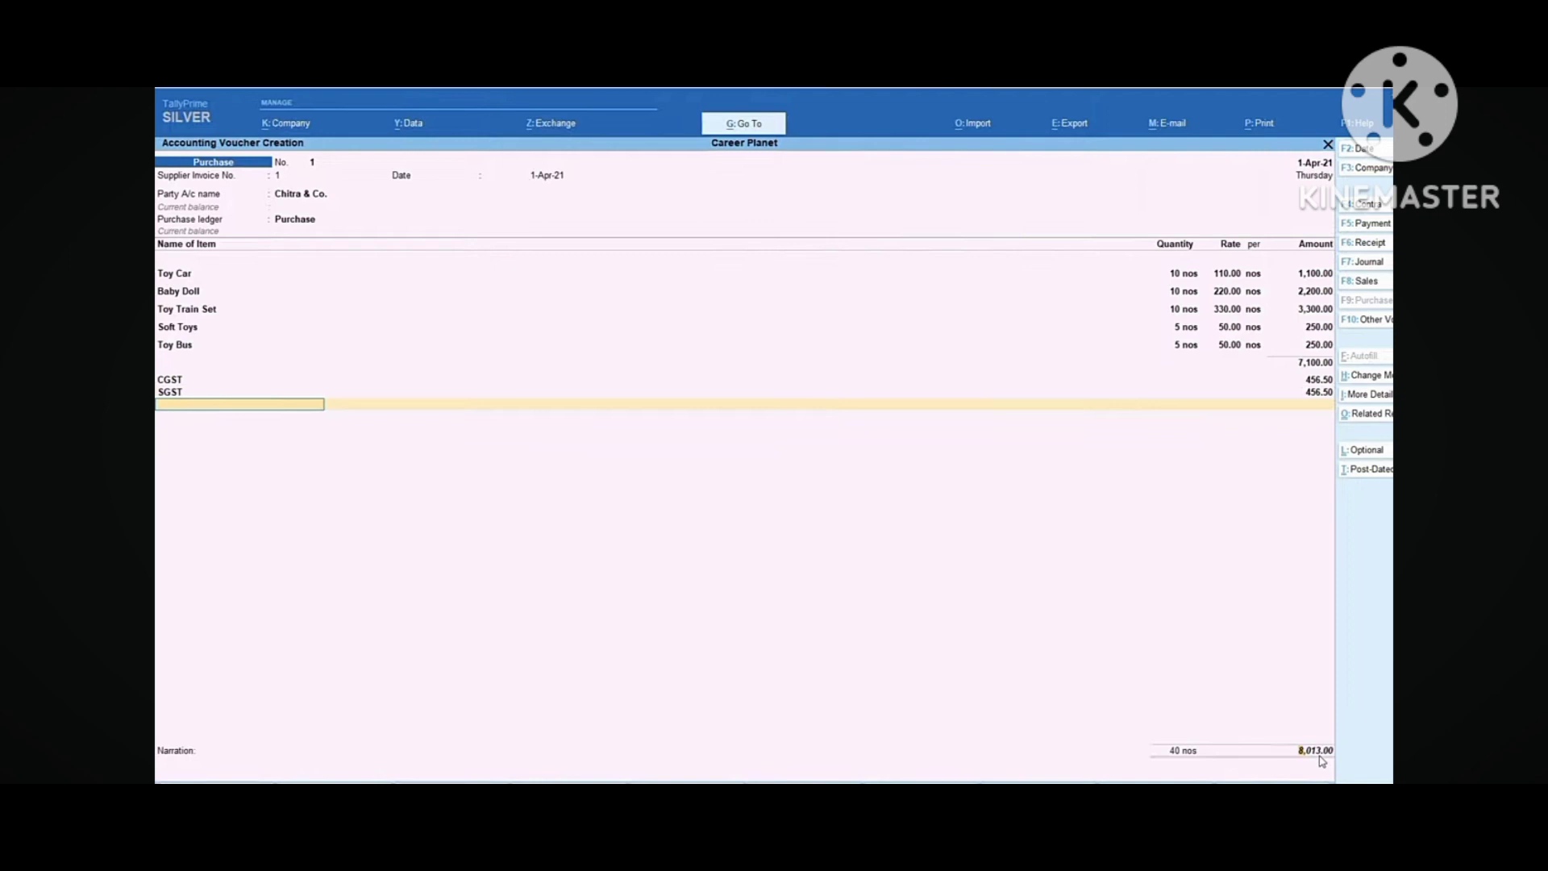
# End the ledger list, leave the narration empty and accept the purchase voucher
pyautogui.press('Return')
pyautogui.press('Return')
pyautogui.press('Return')
pyautogui.press('Return')
pyautogui.press('Return')
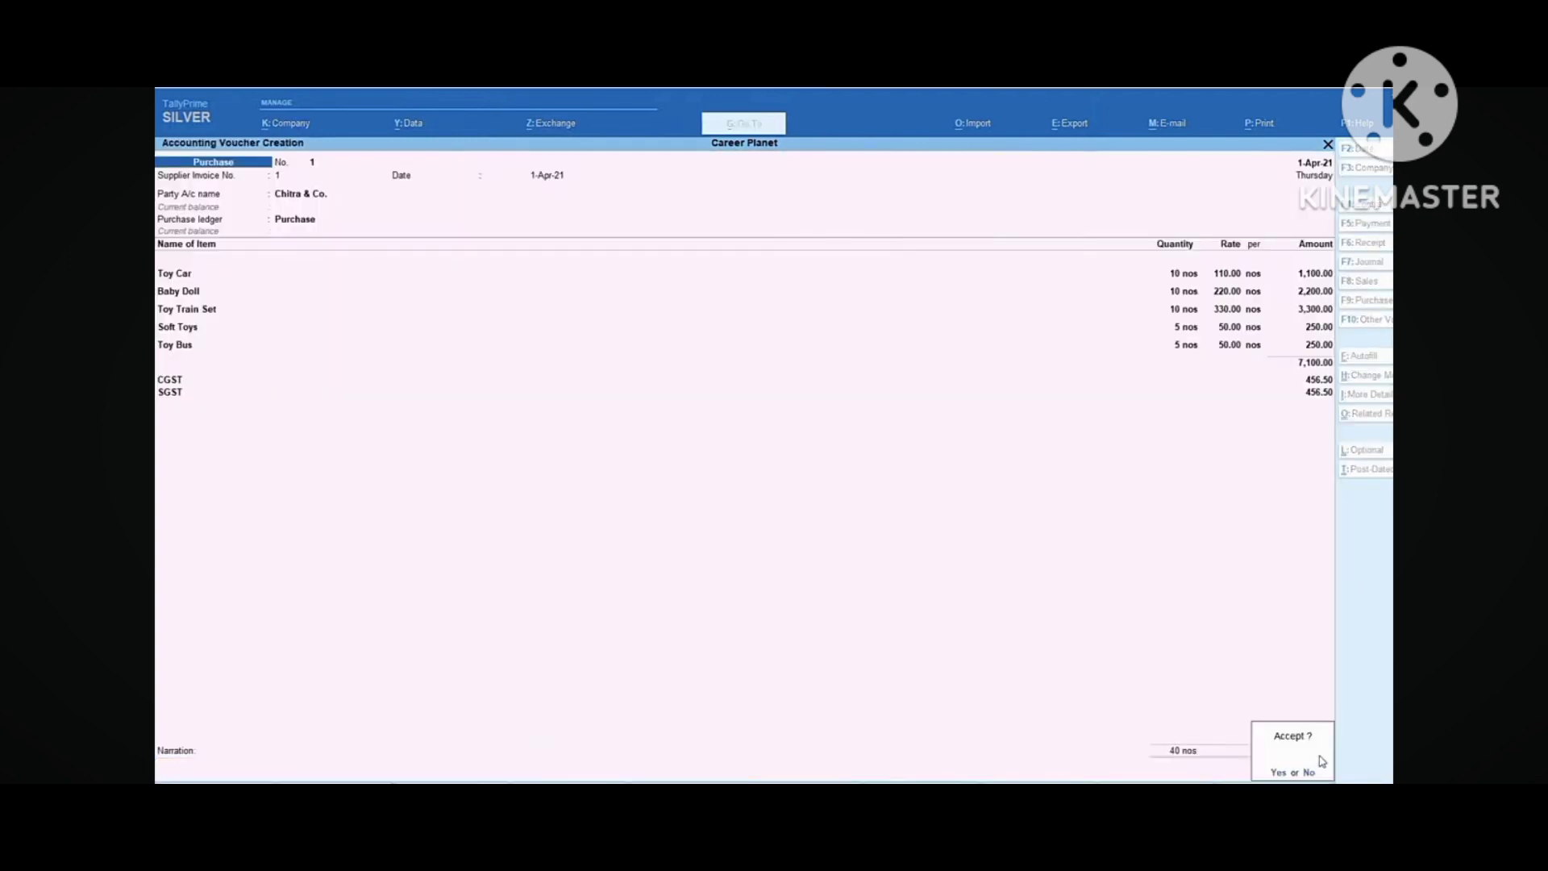
pyautogui.press('Return')
# Reopen the saved purchase voucher and examine its invoice print preview, including the GST rate of each item
pyautogui.press('pageup')
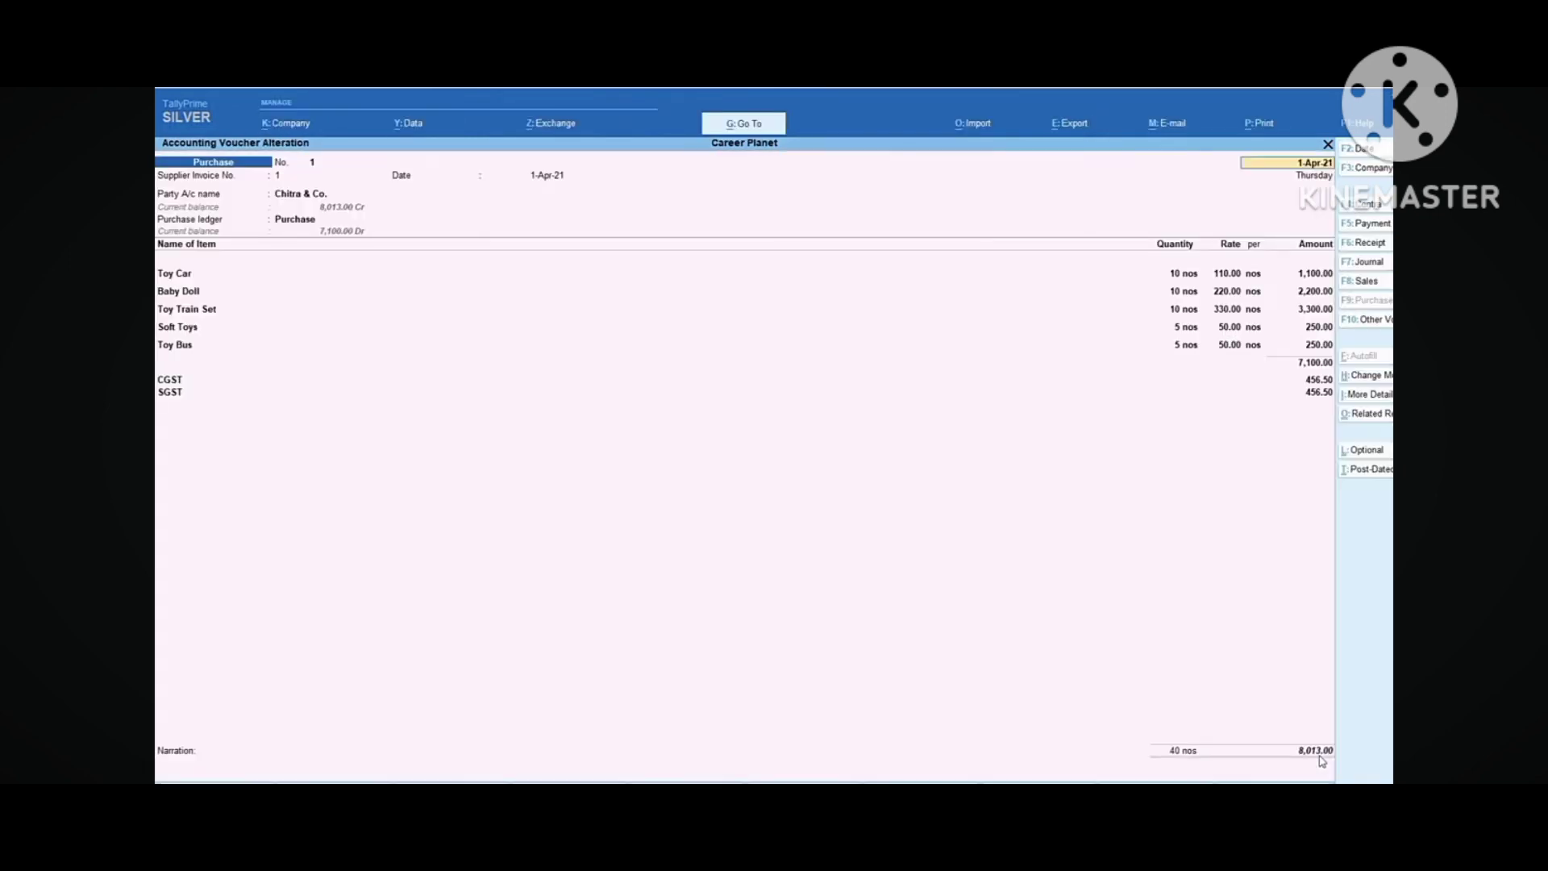
pyautogui.hotkey('ctrl', 'p')
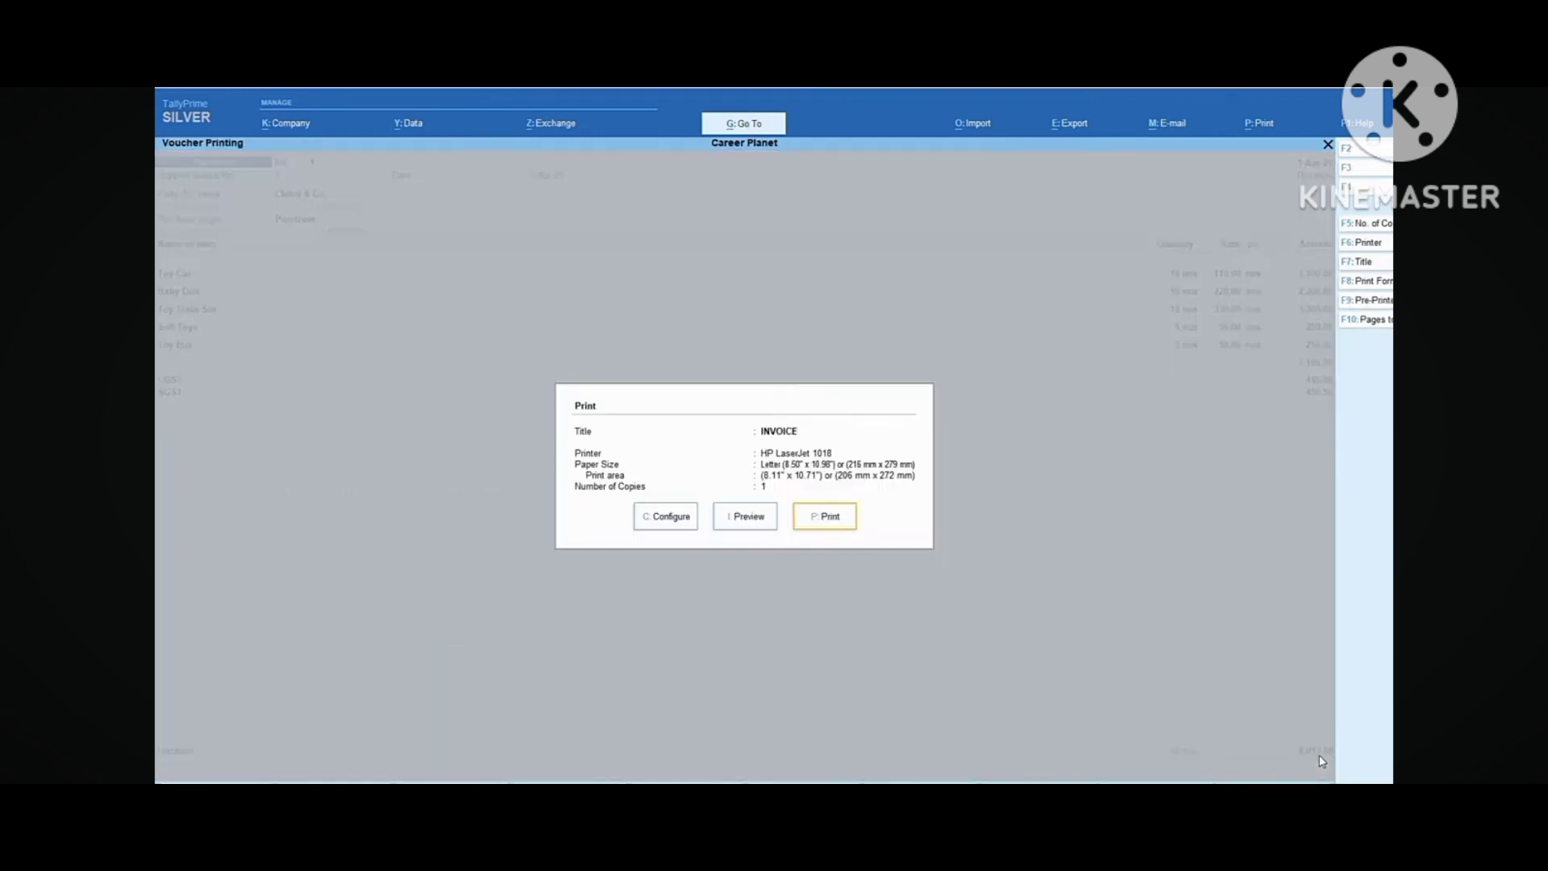
pyautogui.press('Left')
pyautogui.press('Return')
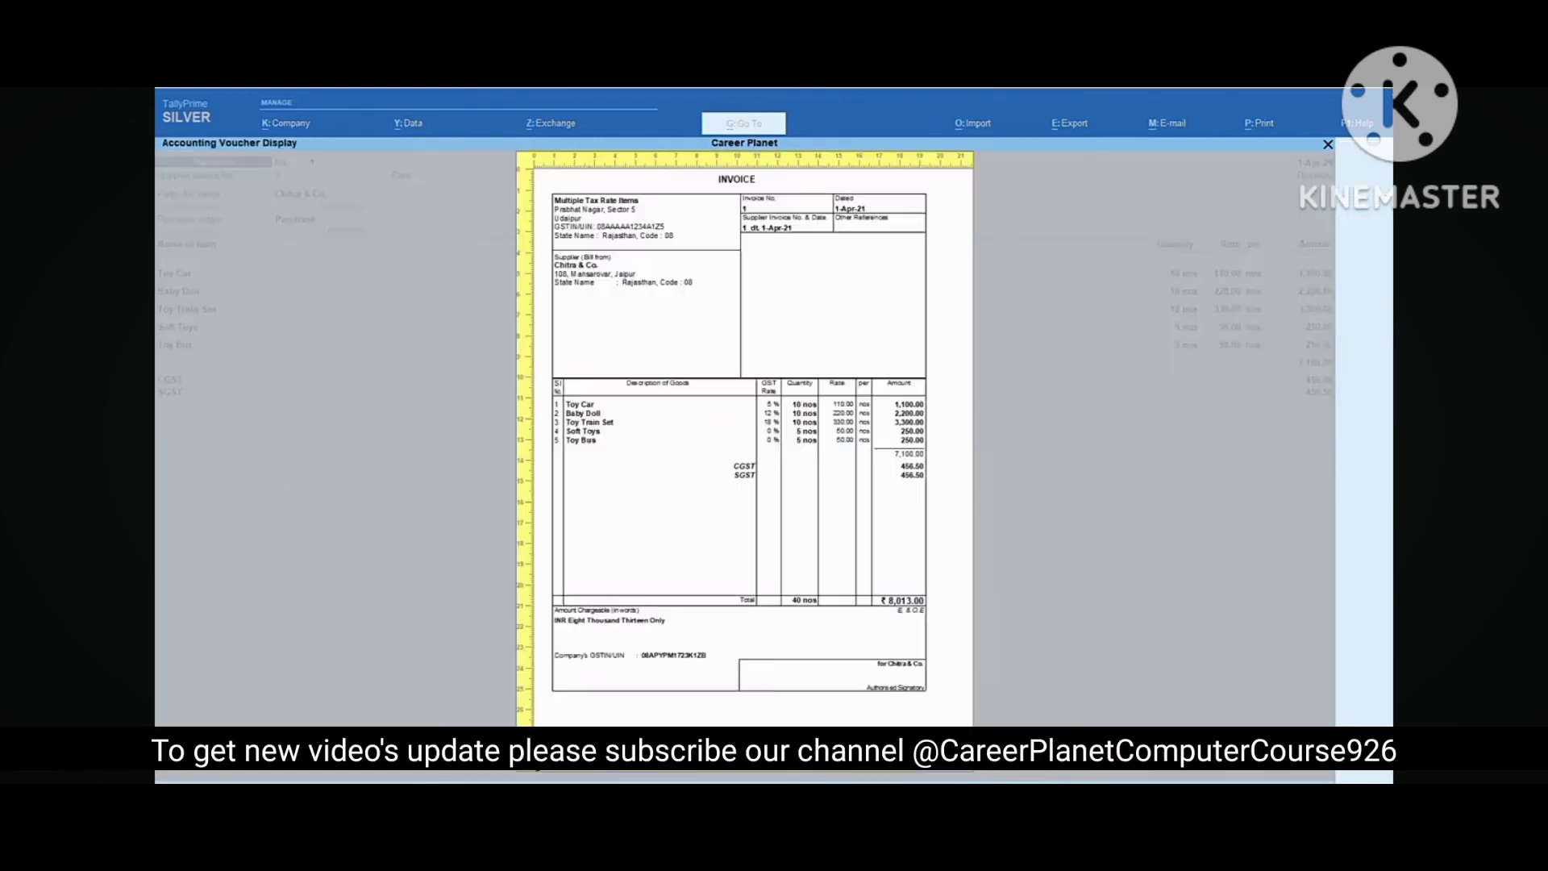
pyautogui.hotkey('alt', 'z')
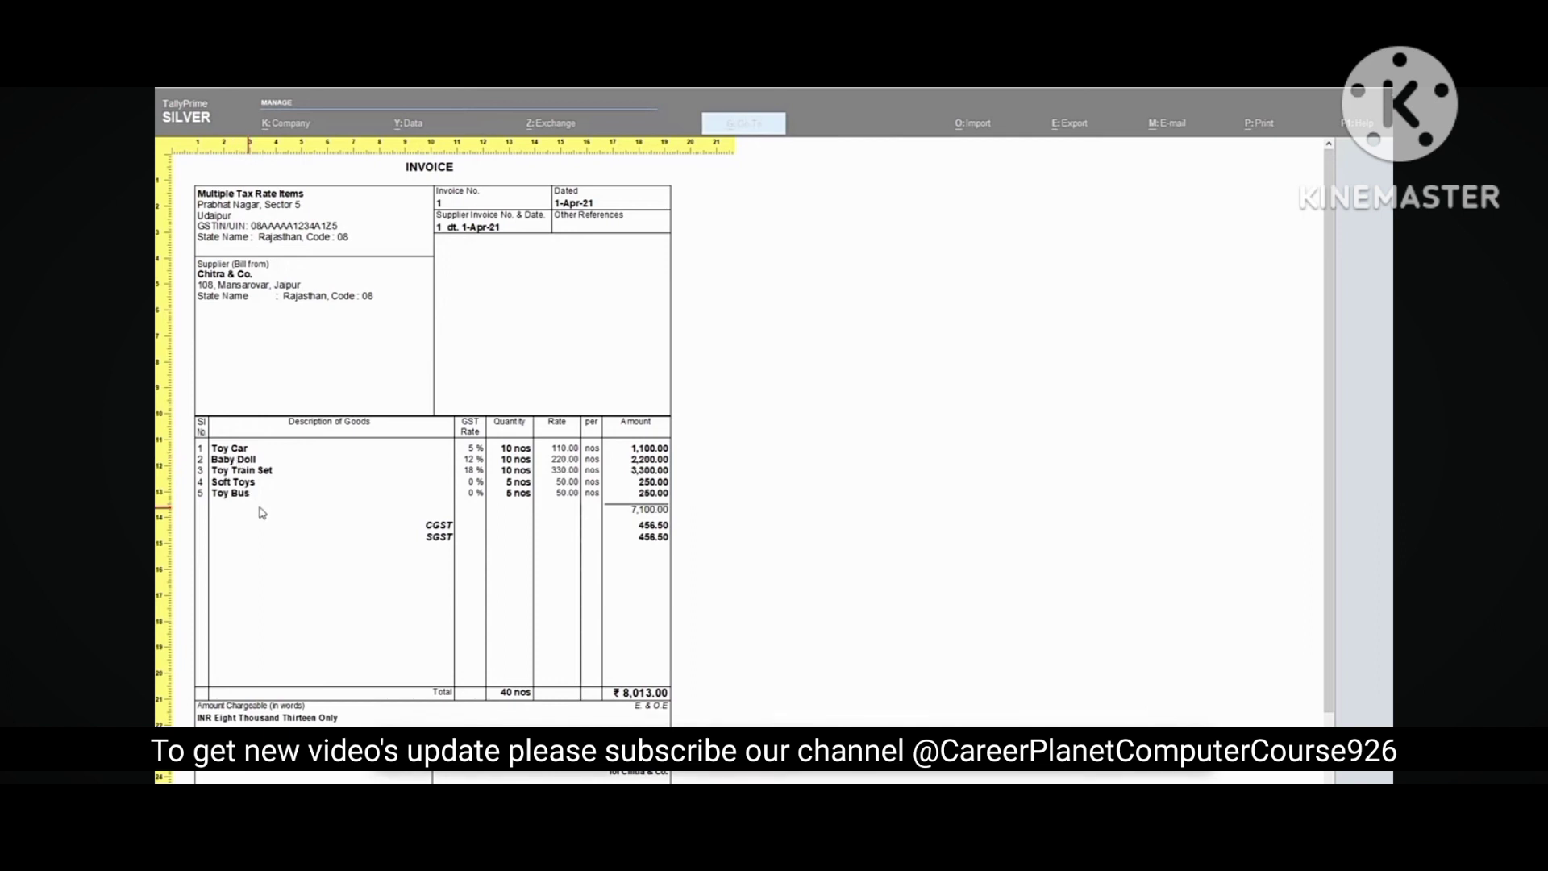
pyautogui.press('Escape')
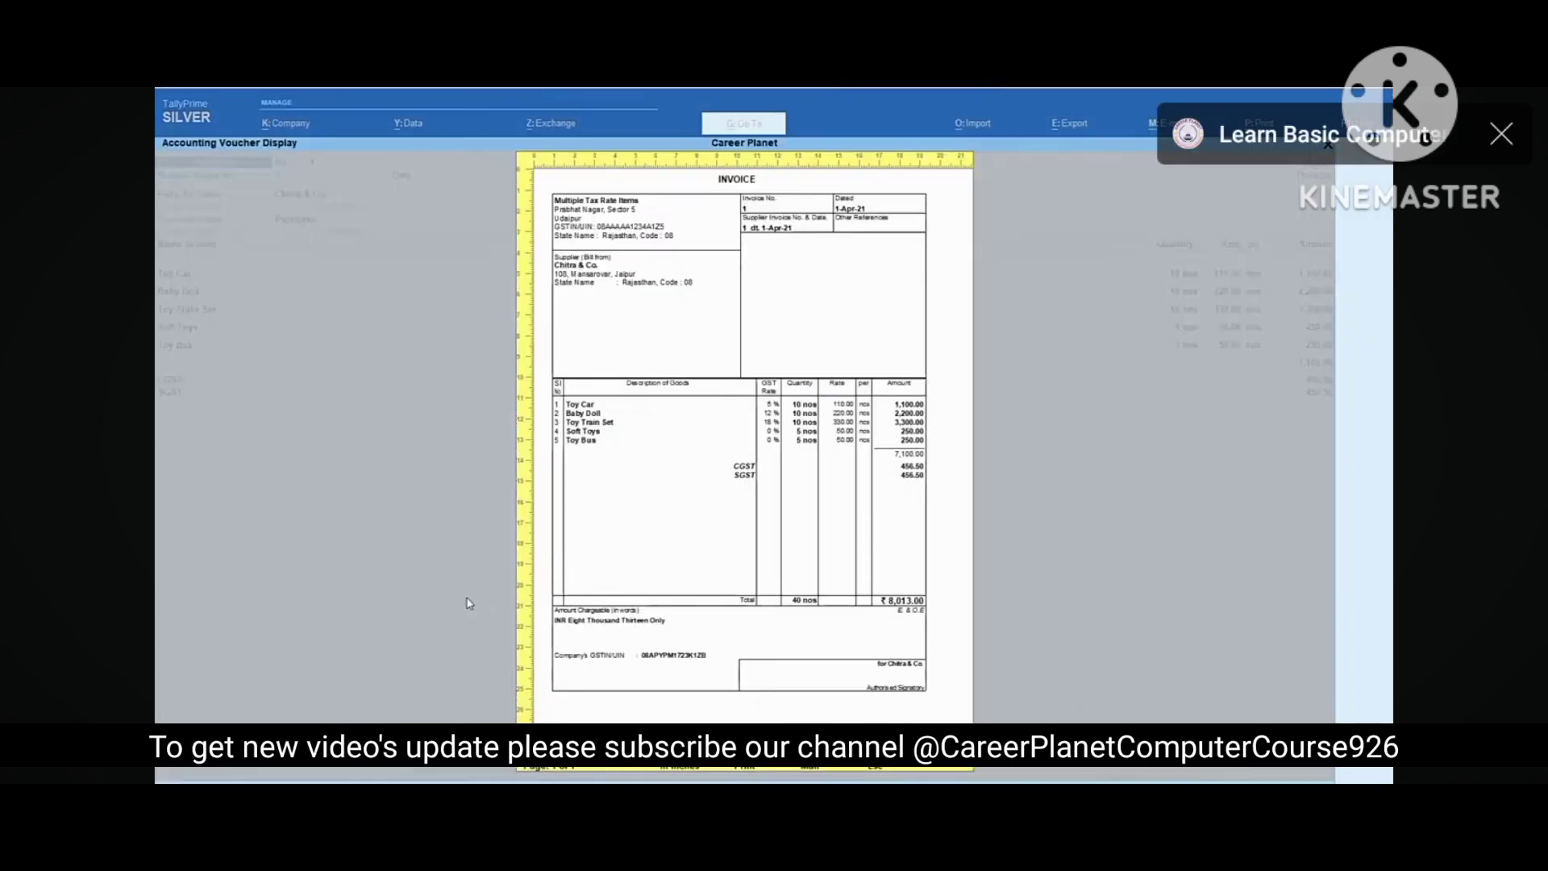
pyautogui.click(733, 474)
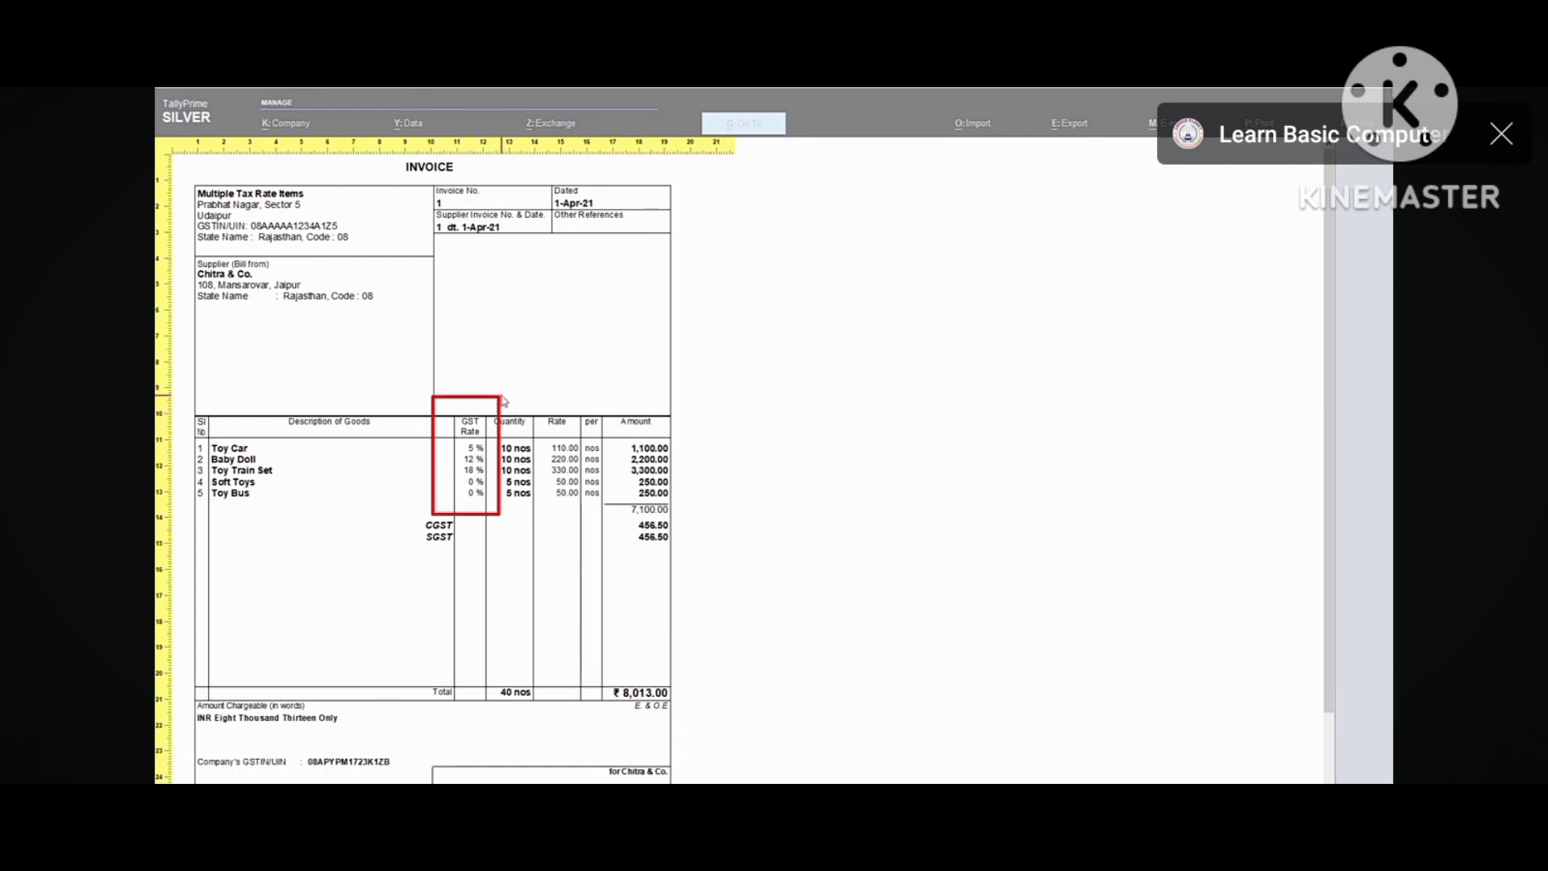
pyautogui.press('Escape')
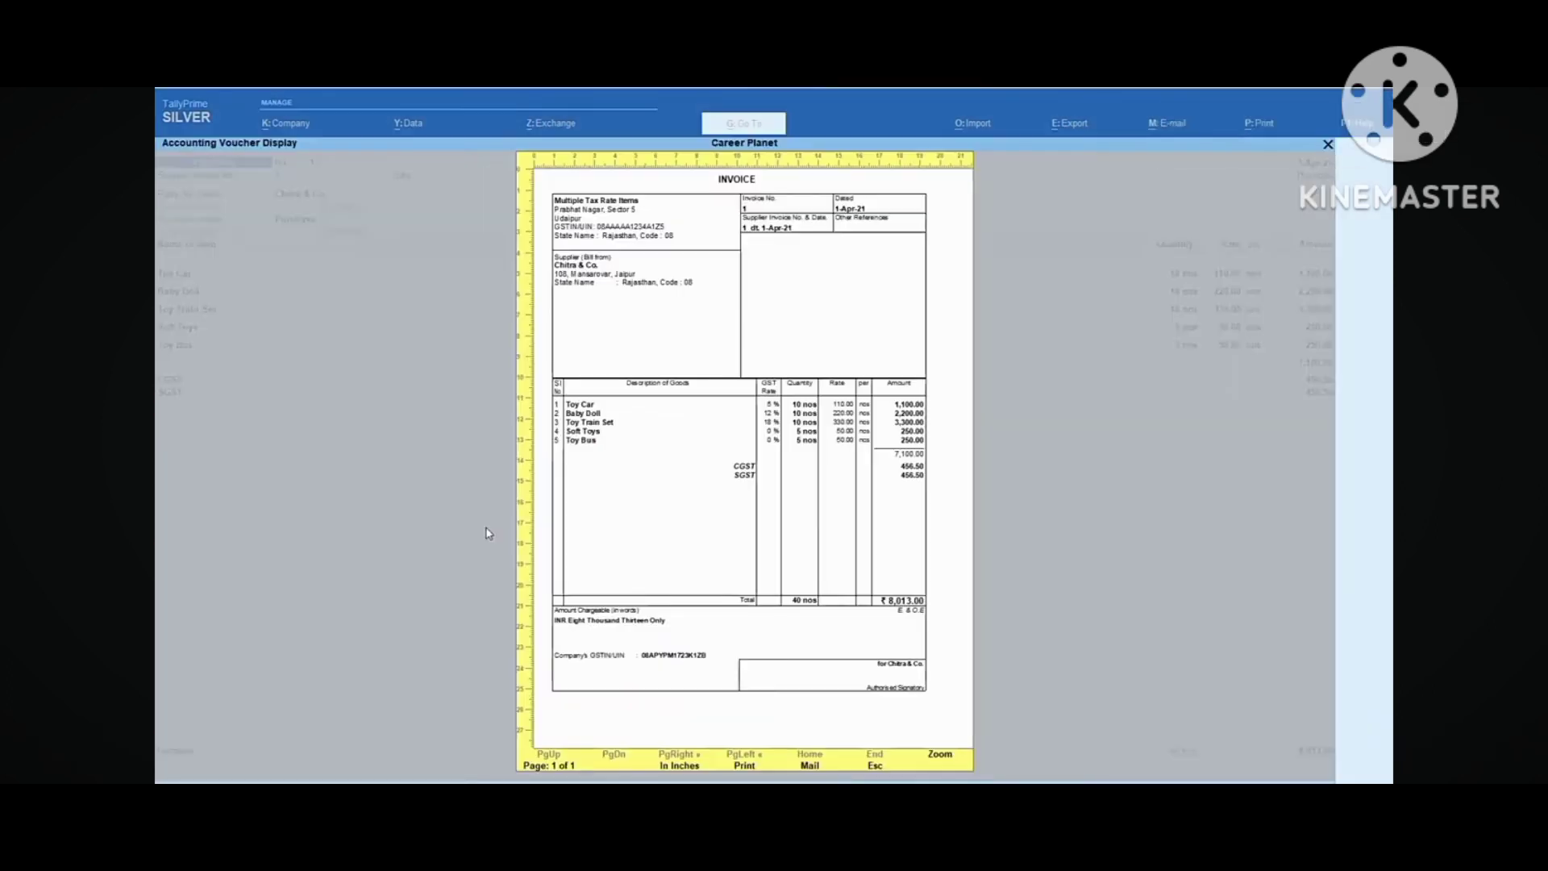
pyautogui.press('Escape')
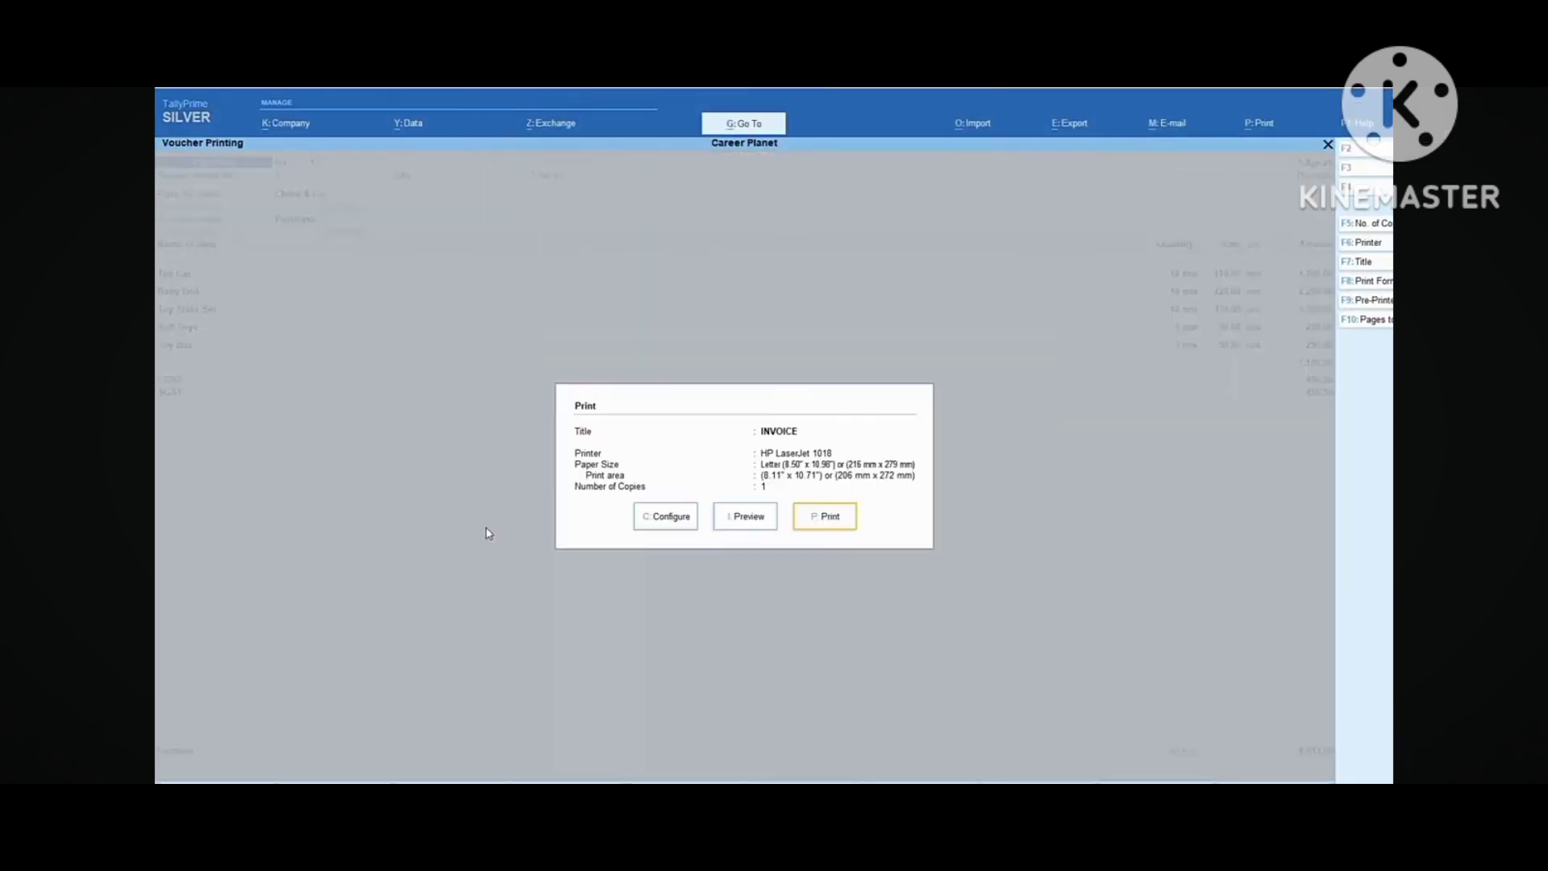
# Review the invoice's print configuration, including the Show GST Rate (in %) option, and return to the purchase voucher without printing
pyautogui.click(673, 525)
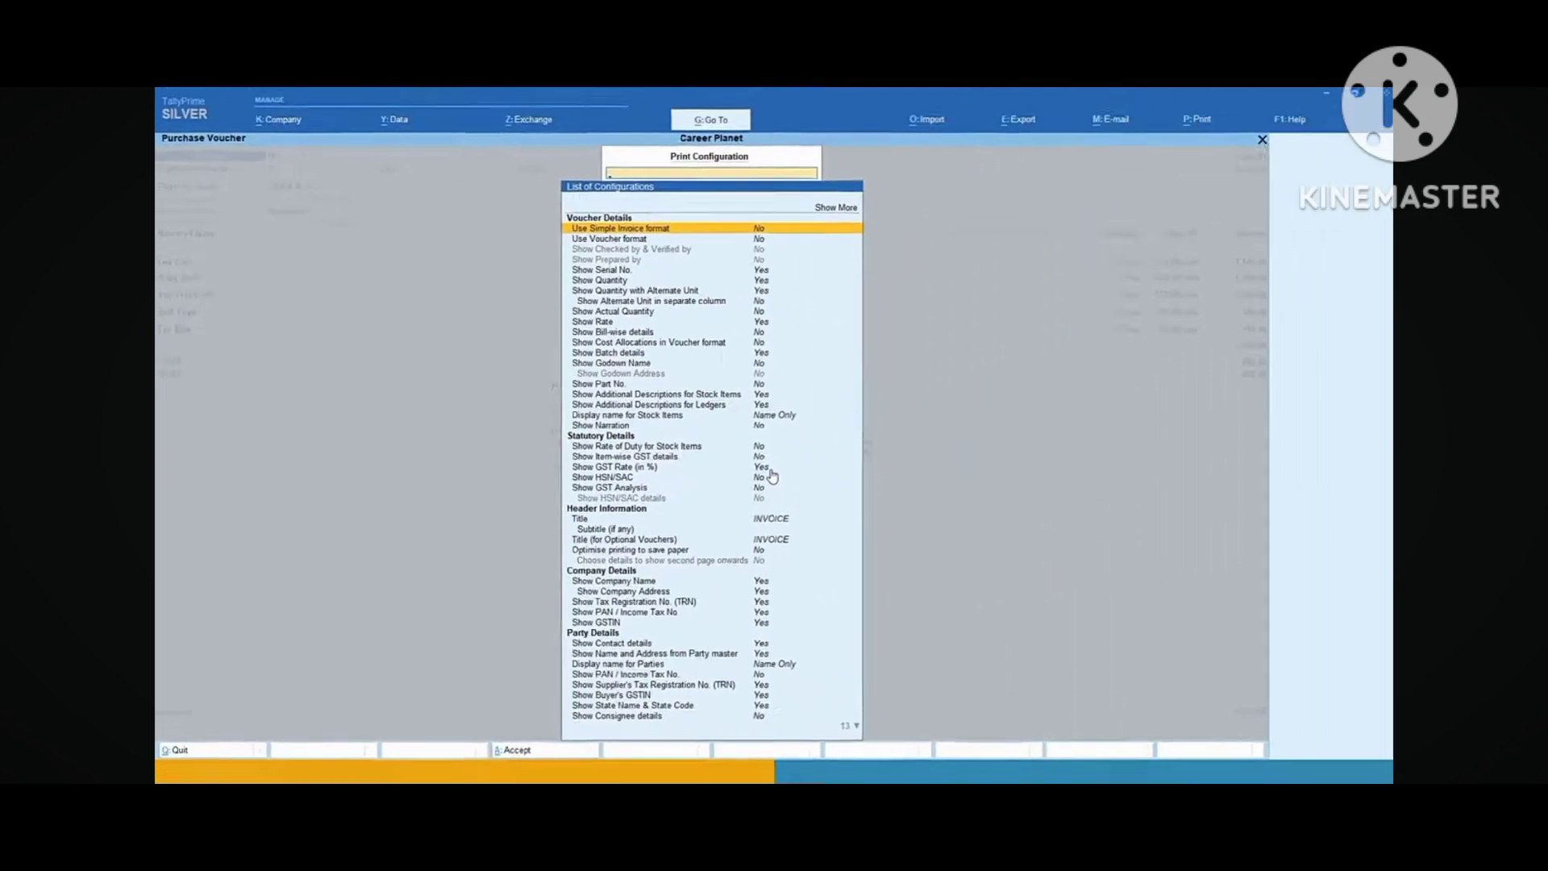
pyautogui.press('Escape')
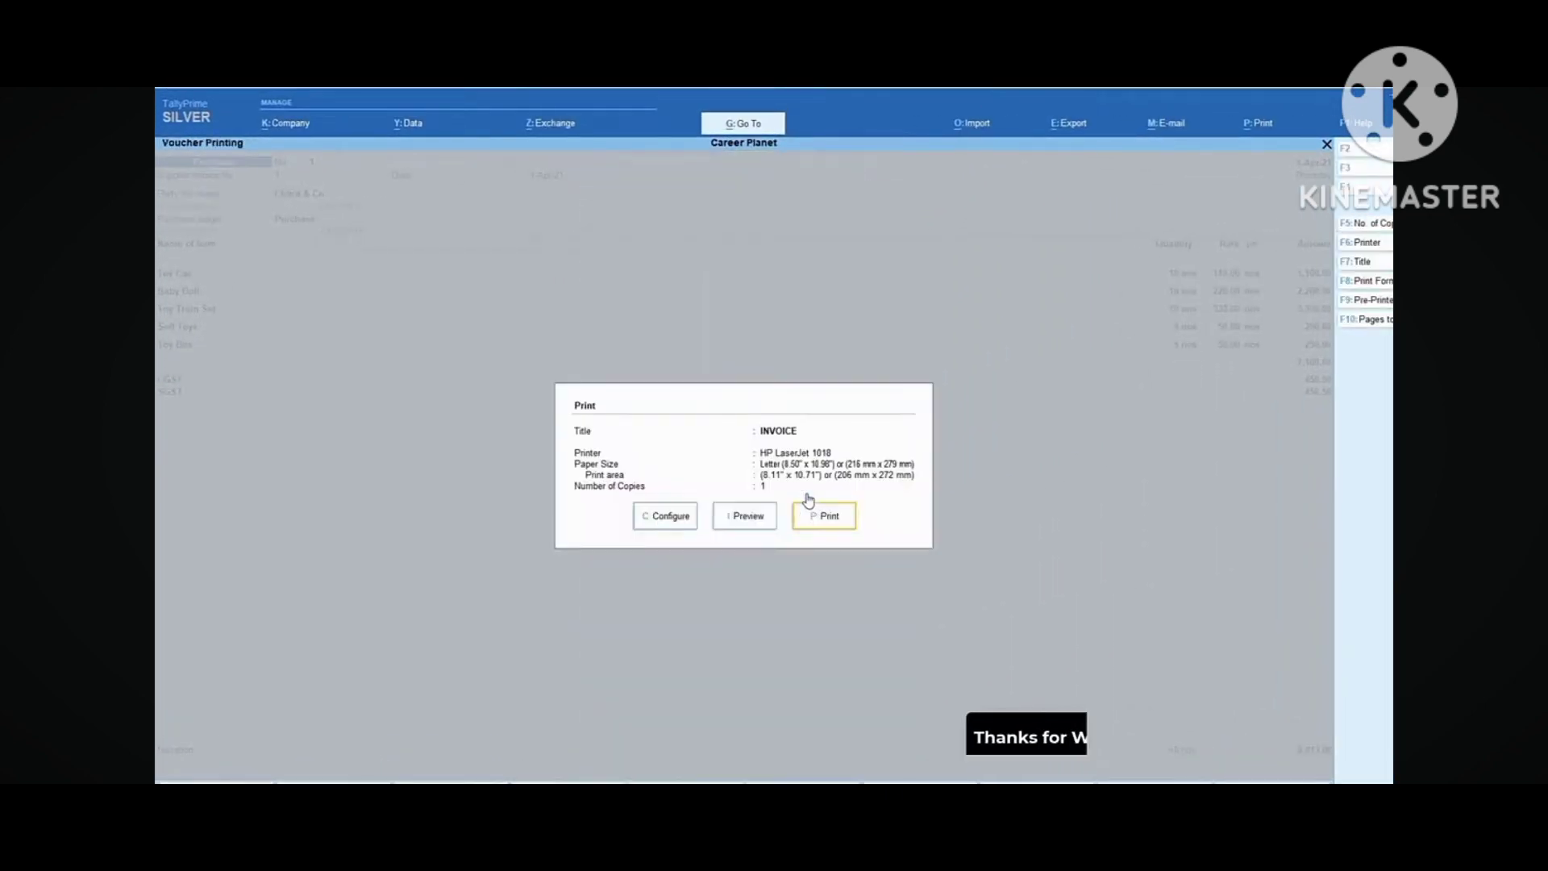
pyautogui.press('Escape')
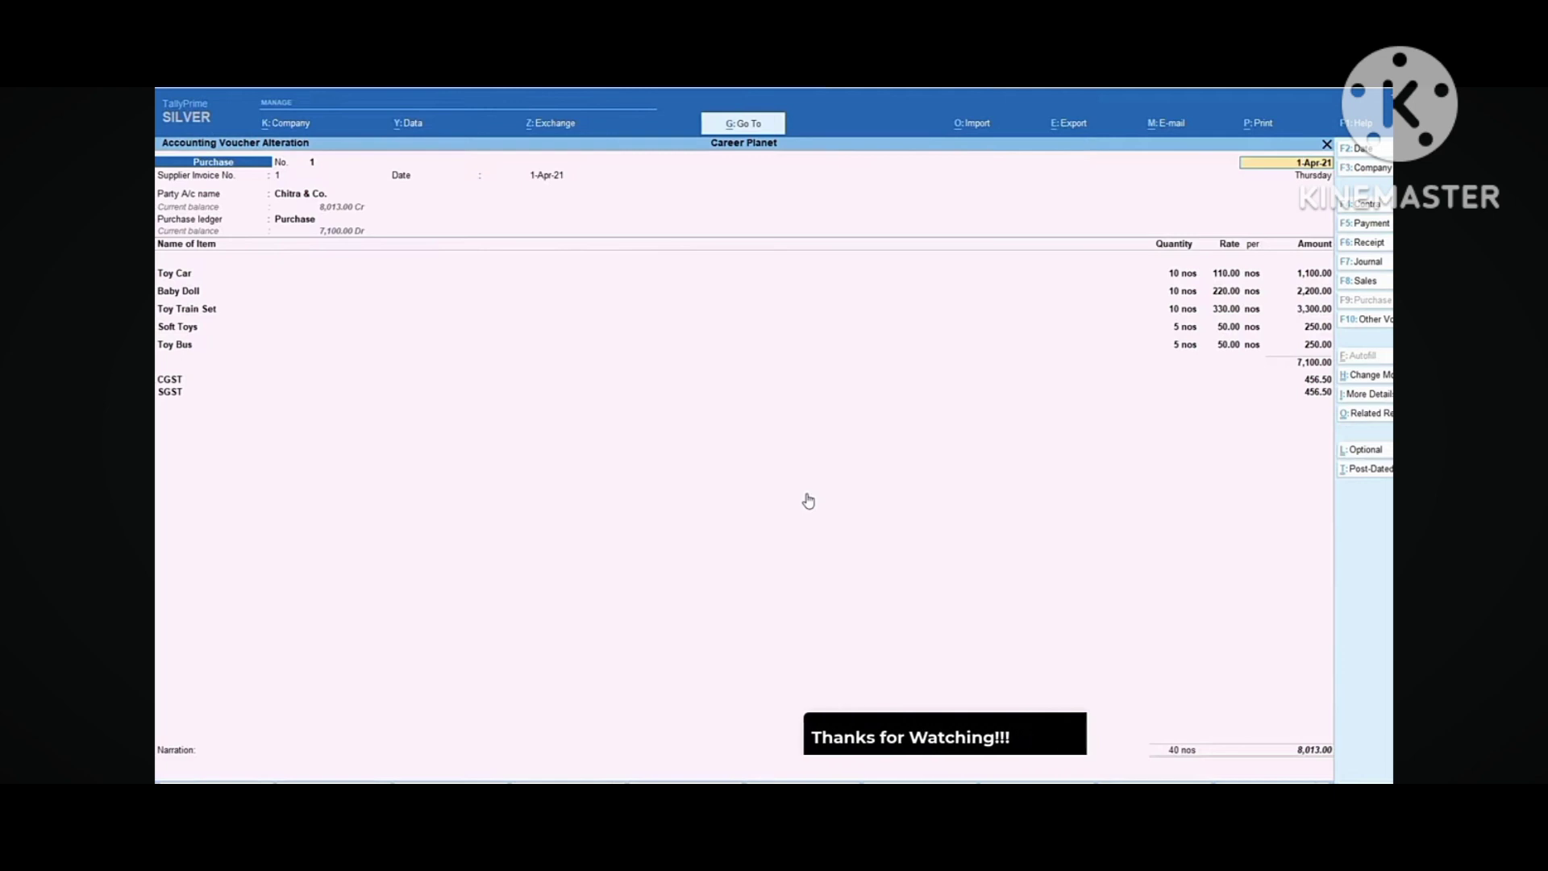
# Accept the purchase voucher and start a sales voucher with reference number 1 and reference date 1-Apr-21
pyautogui.hotkey('ctrl', 'a')
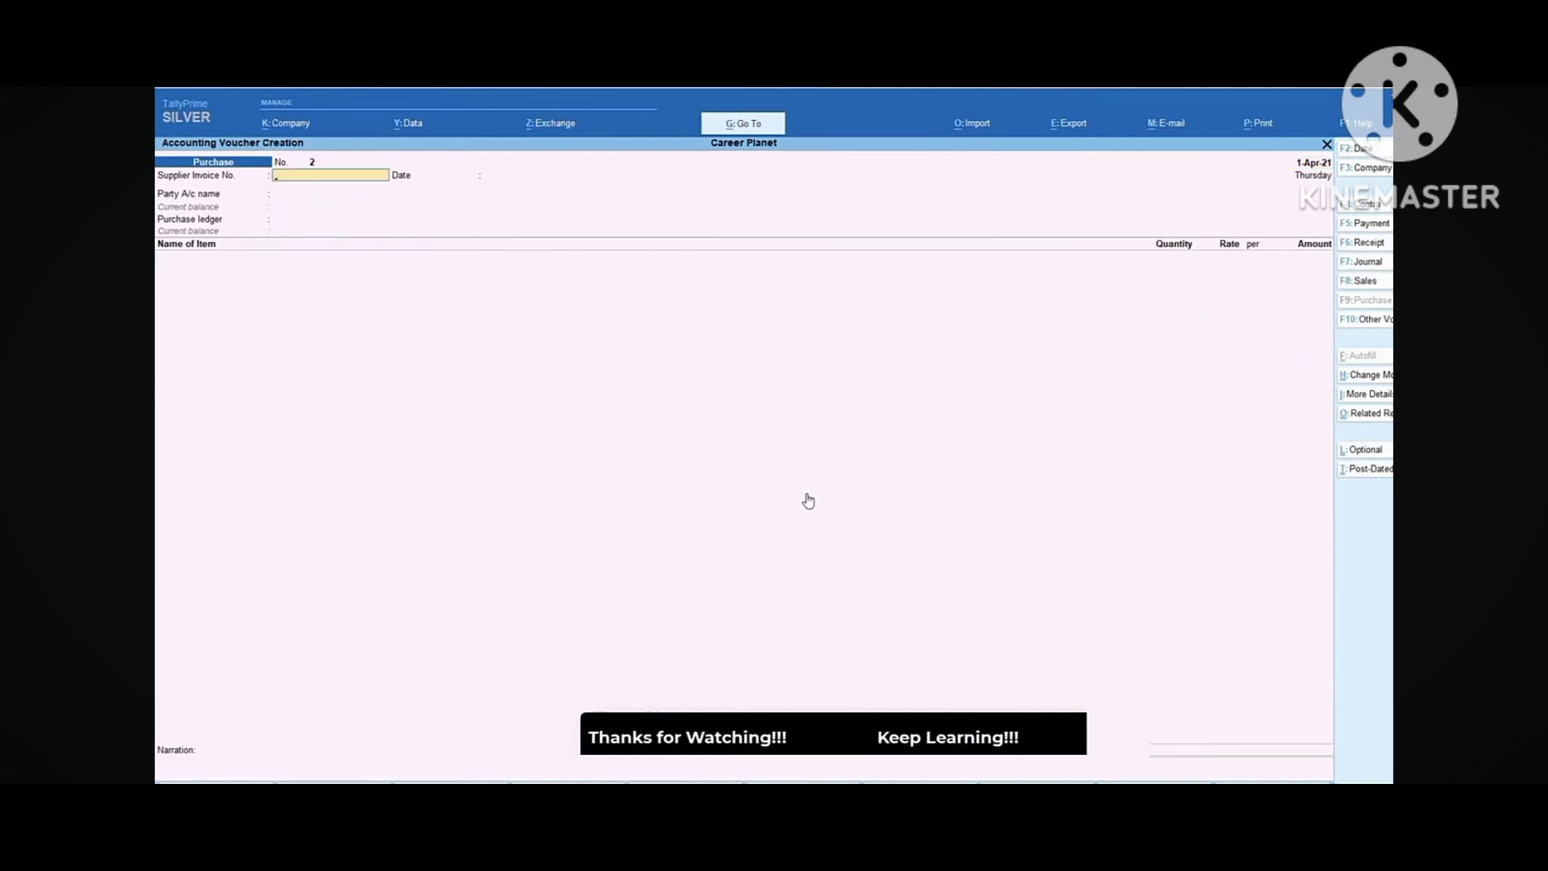
pyautogui.press('F8')
pyautogui.write('1')
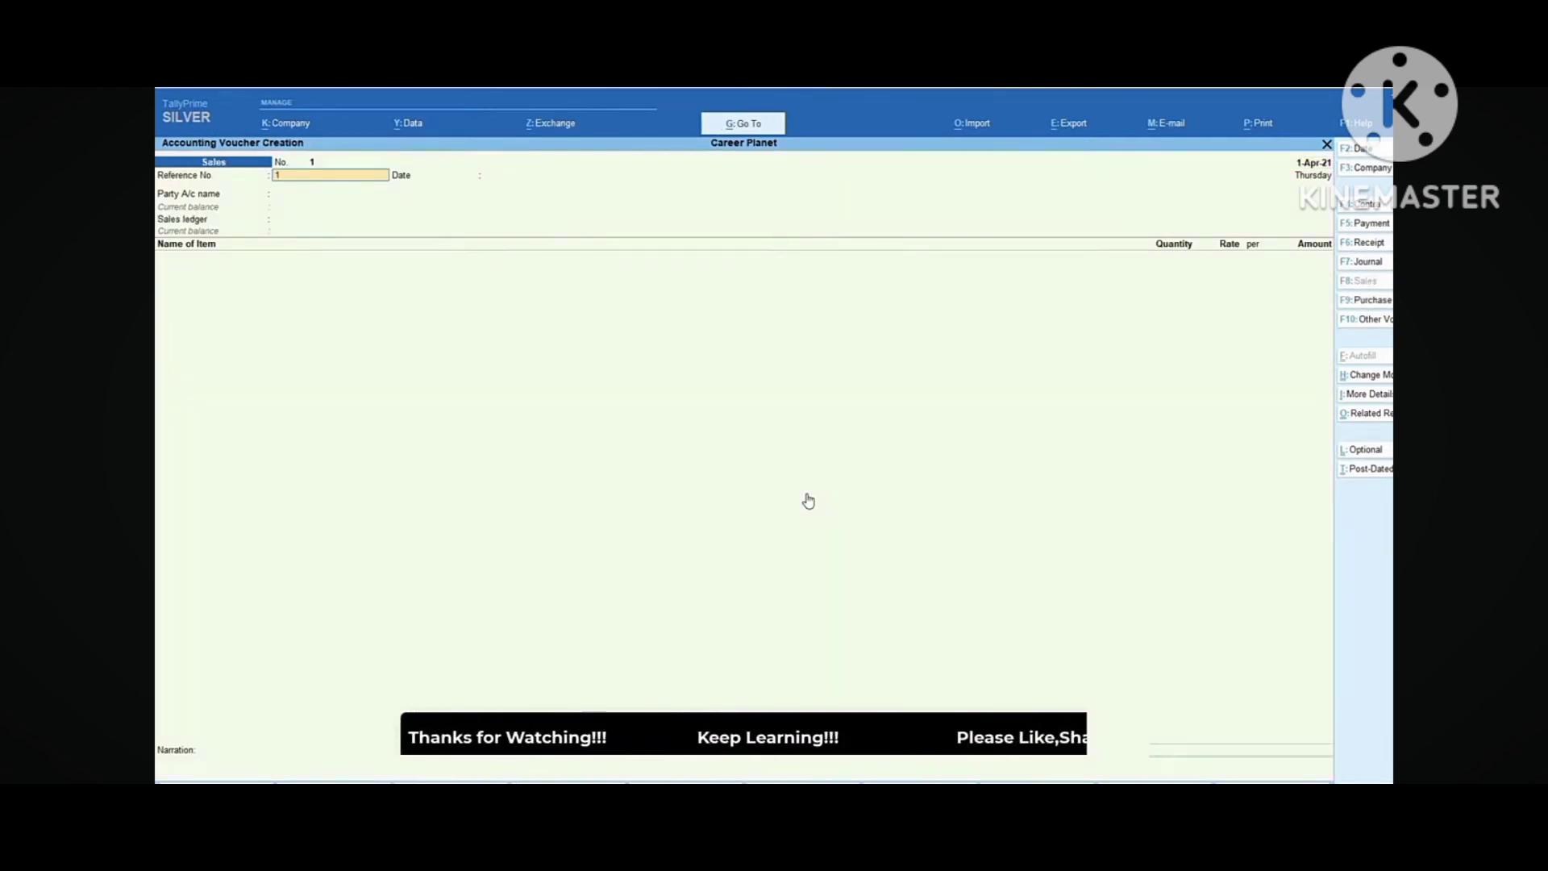
pyautogui.press('Return')
pyautogui.press('Return')
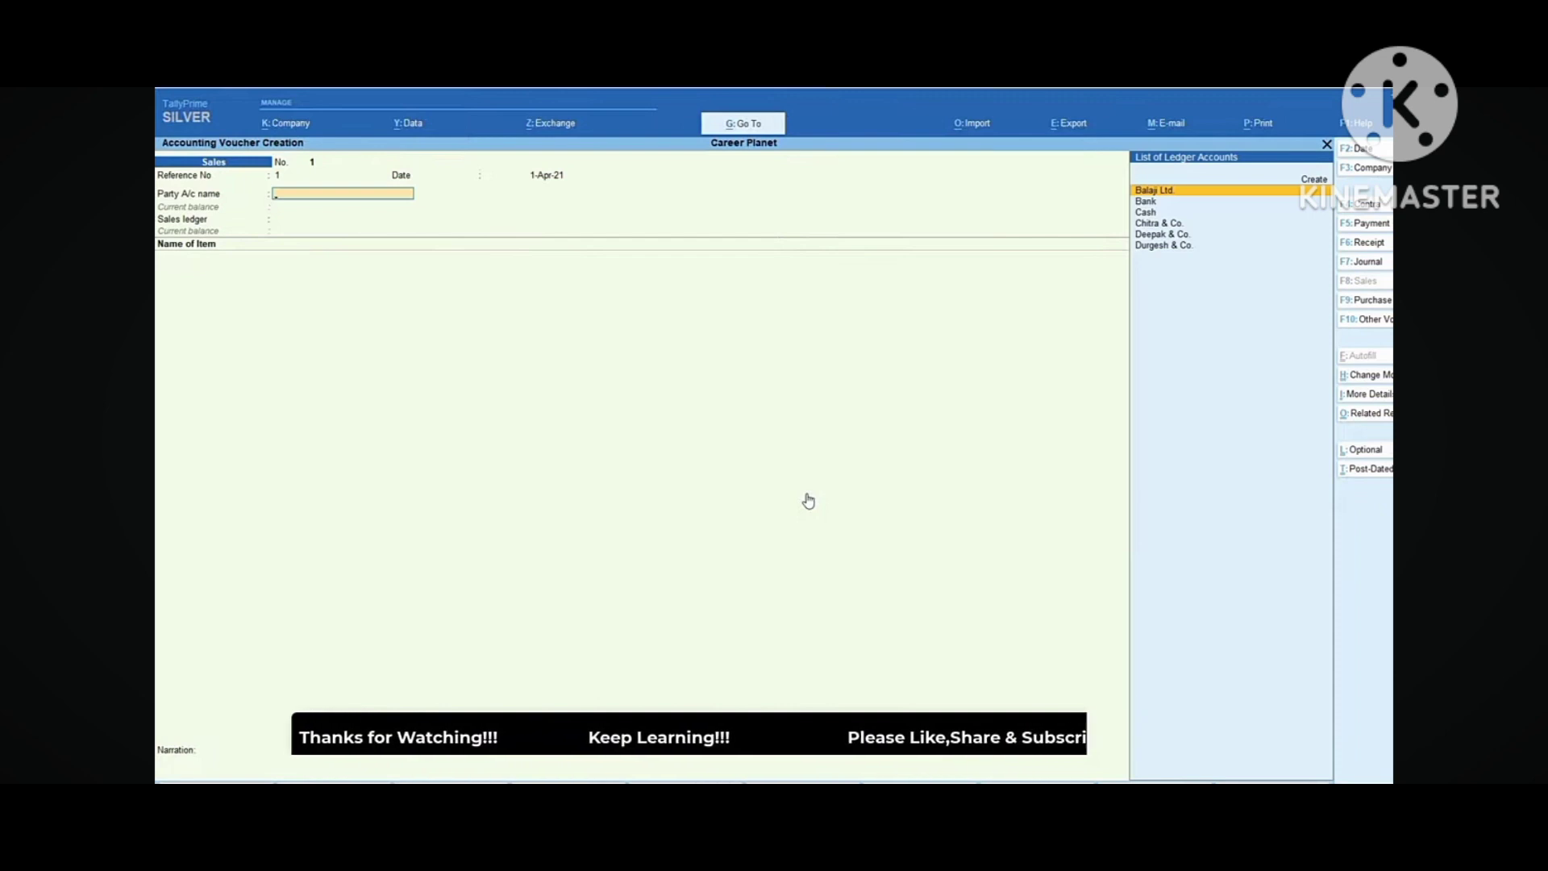
# Set the sales voucher's party account to Deepak & Co. and its sales ledger to Sales
pyautogui.write('D')
pyautogui.press('Down')
pyautogui.press('Down')
pyautogui.press('Up')
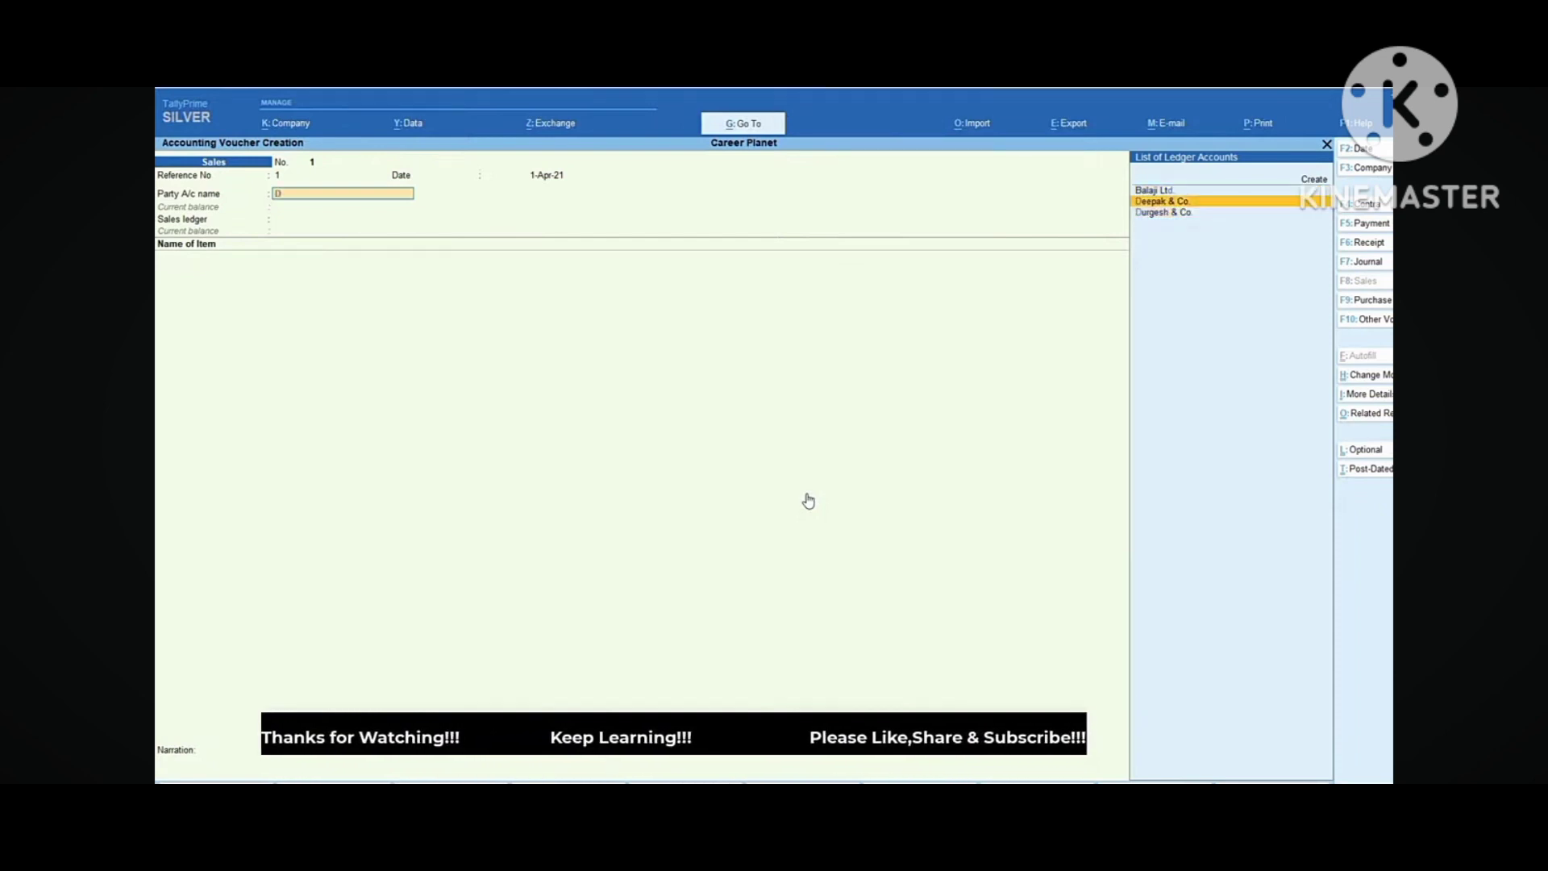
pyautogui.press('Return')
pyautogui.press('Return')
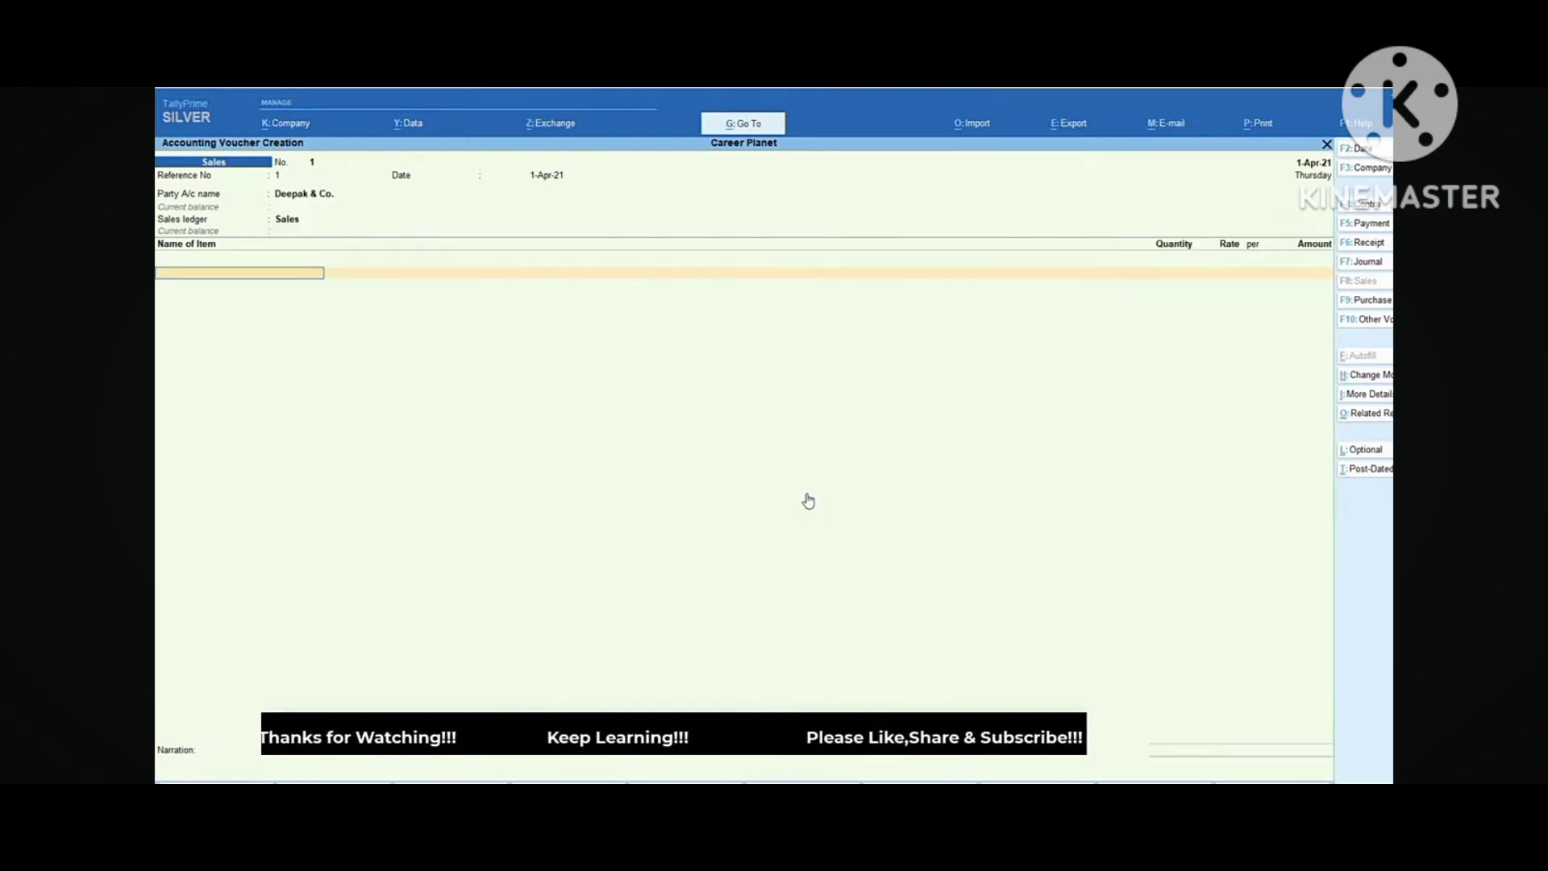
# Add Toy Car to the sales voucher with 5 nos at a rate of 200
pyautogui.write('T')
pyautogui.press('Down')
pyautogui.press('Down')
pyautogui.press('Return')
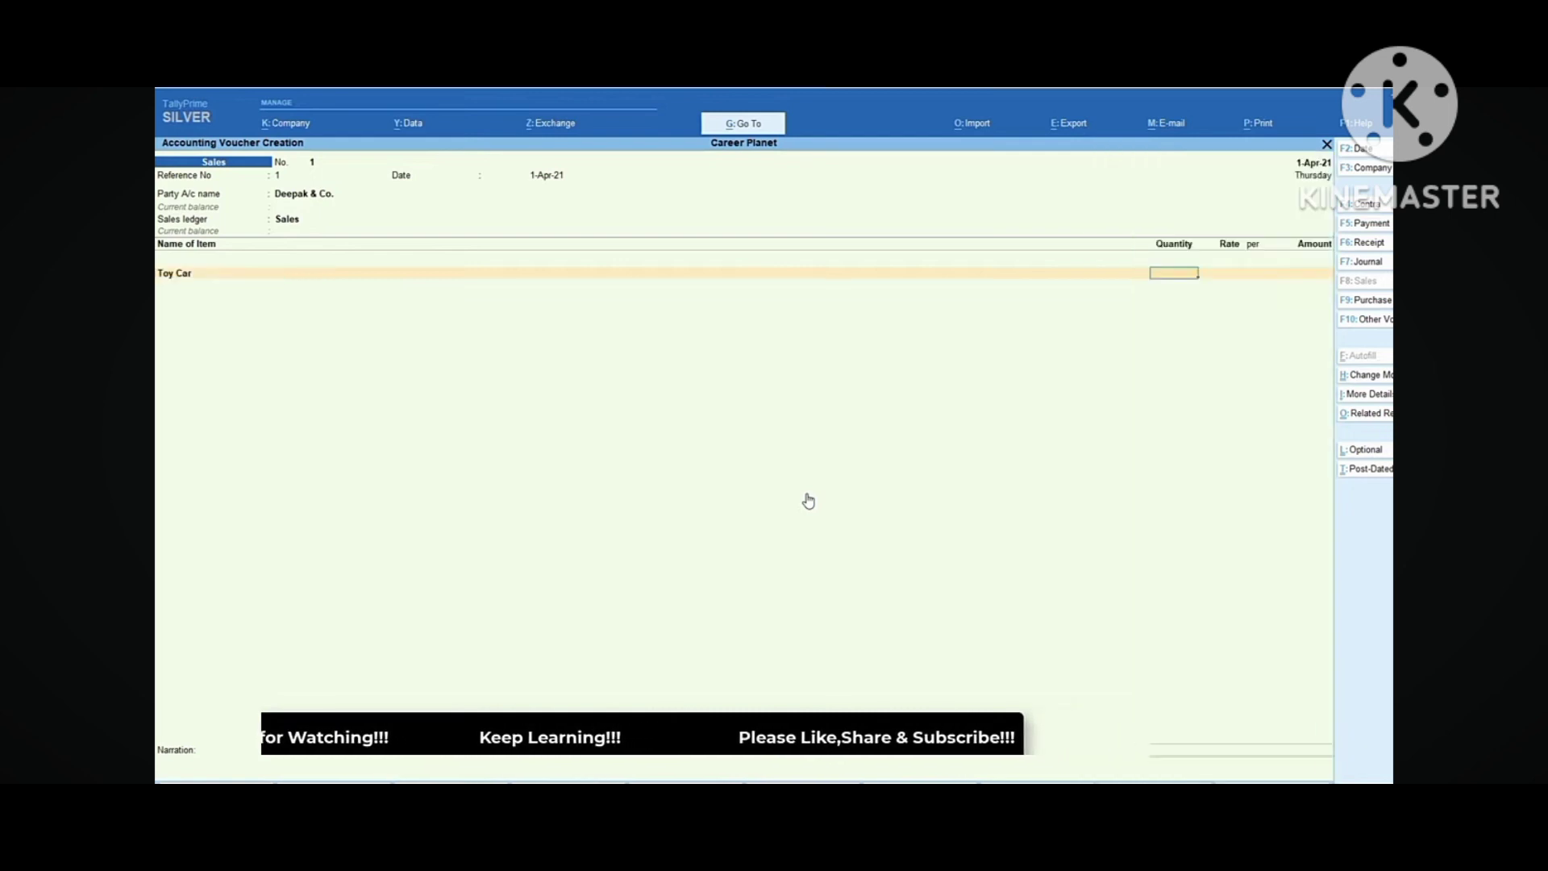
pyautogui.write('5')
pyautogui.press('Return')
pyautogui.press('Return')
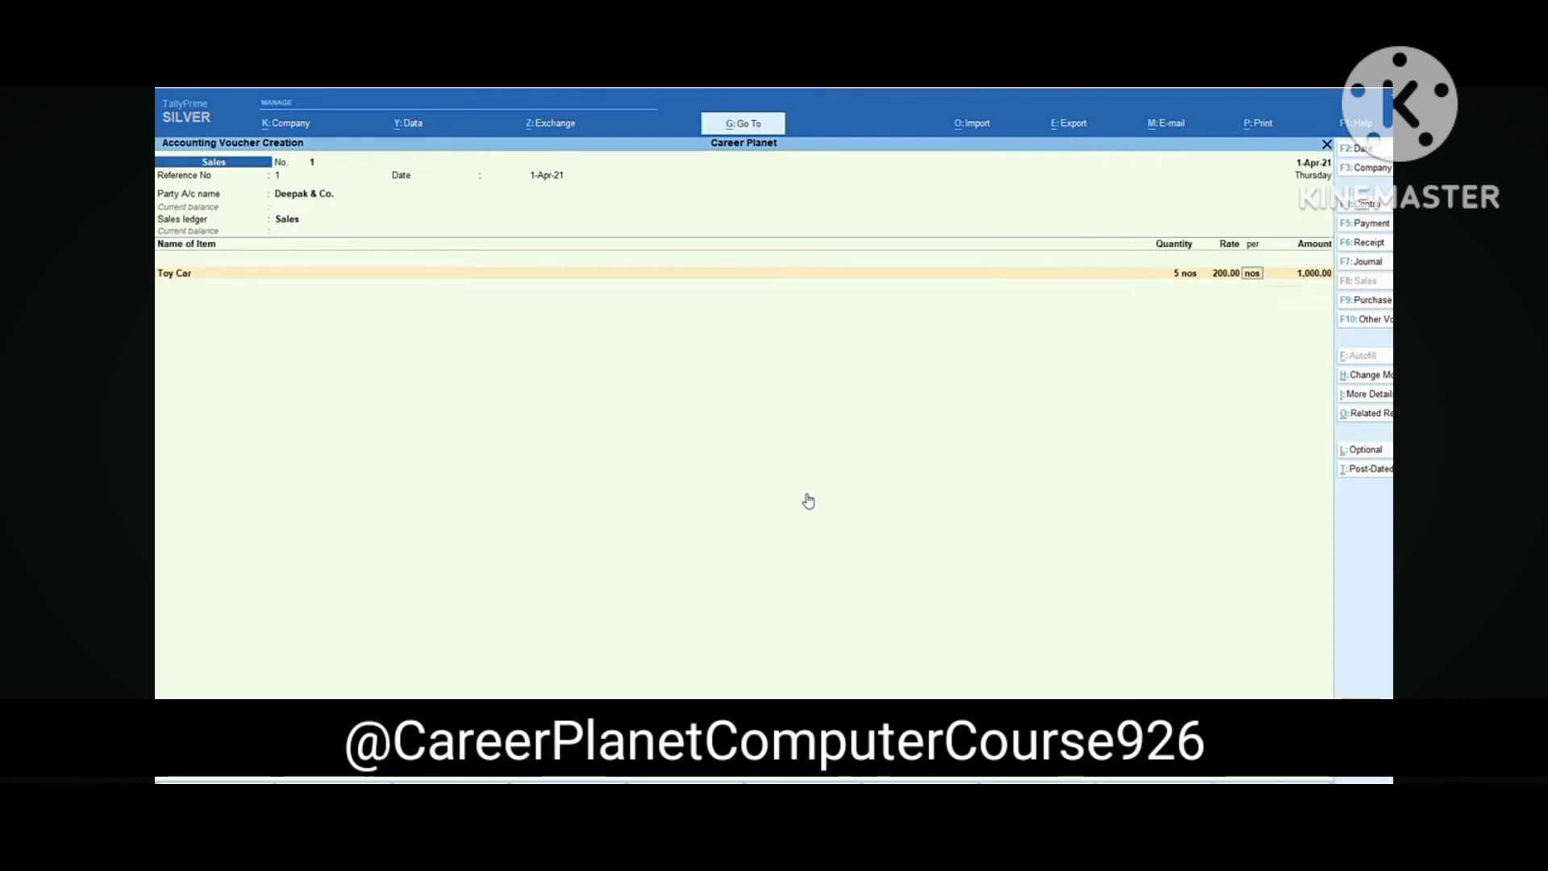
pyautogui.press('Return')
pyautogui.press('Return')
# Add Baby Doll to the sales voucher with 5 nos at a rate of 400
pyautogui.write('B')
pyautogui.press('Return')
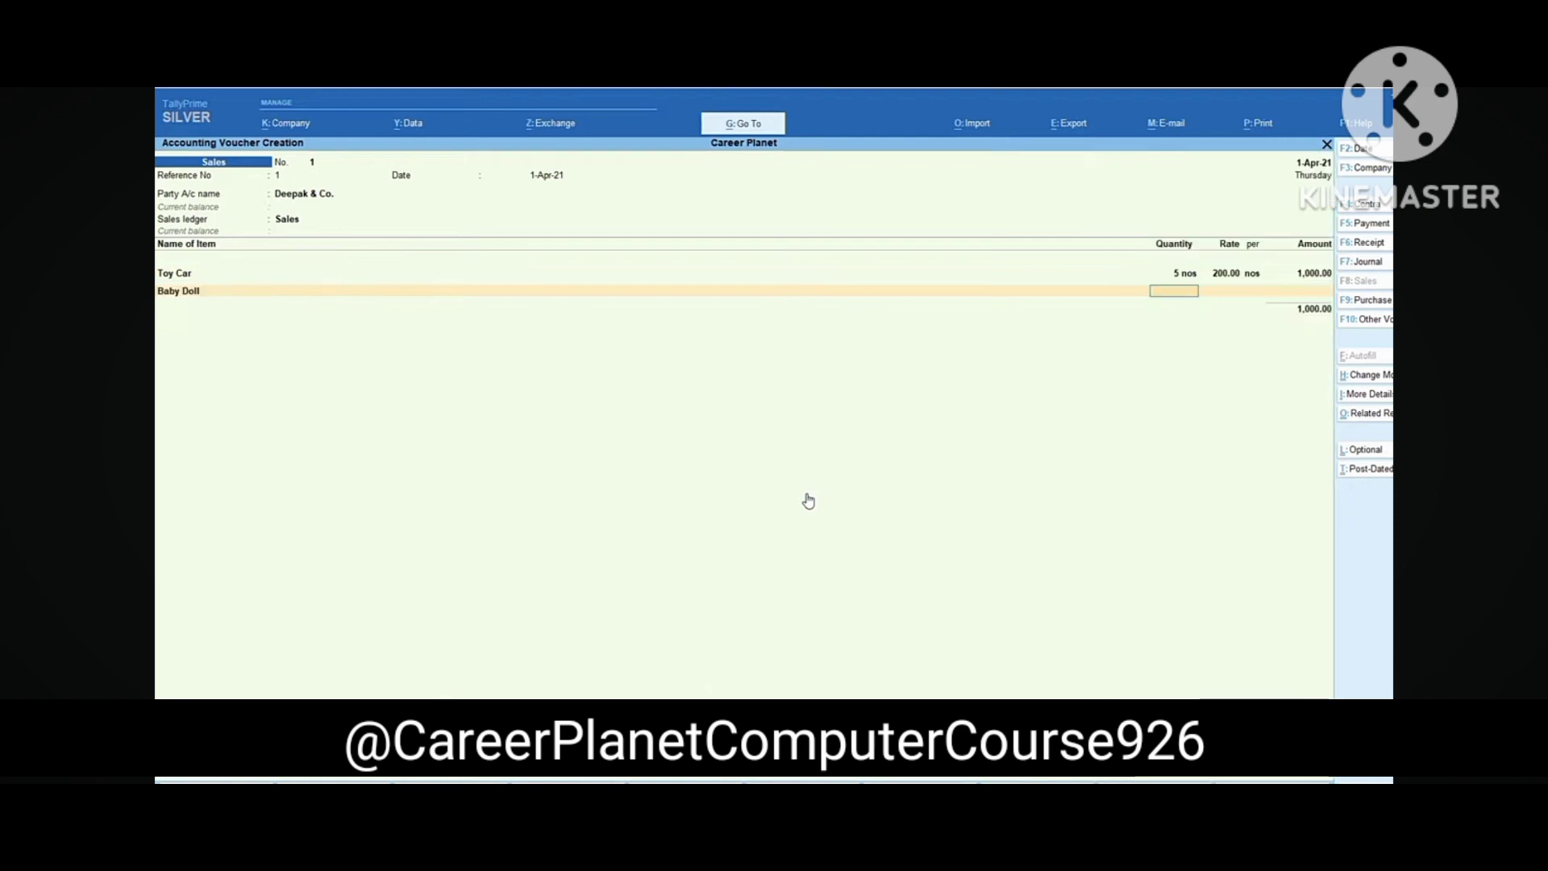
pyautogui.press('Return')
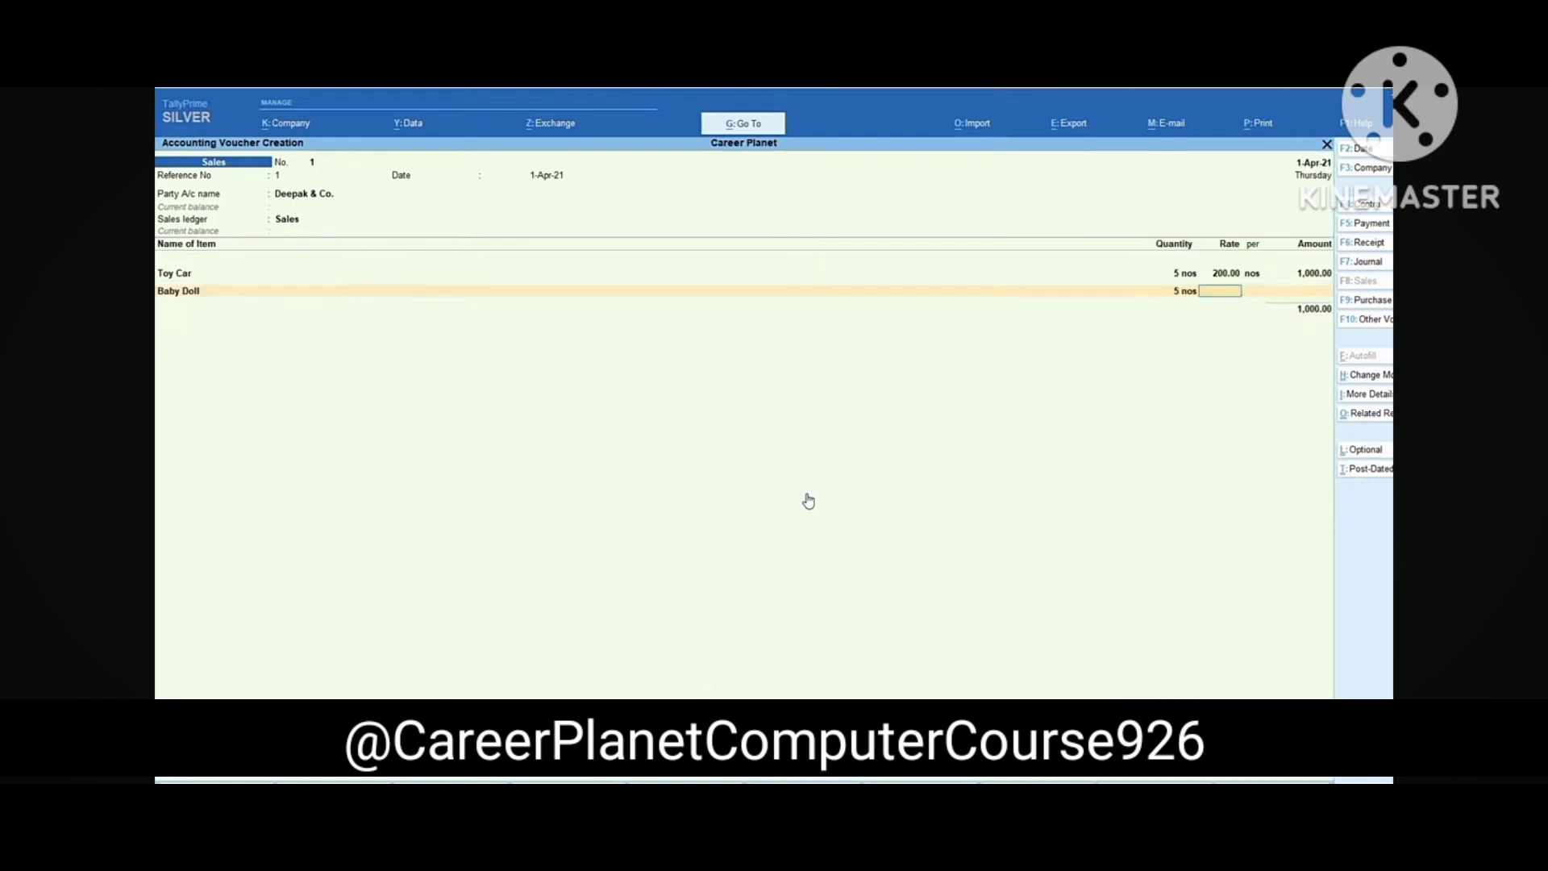
pyautogui.write('400')
pyautogui.press('Return')
pyautogui.press('Return')
pyautogui.press('Return')
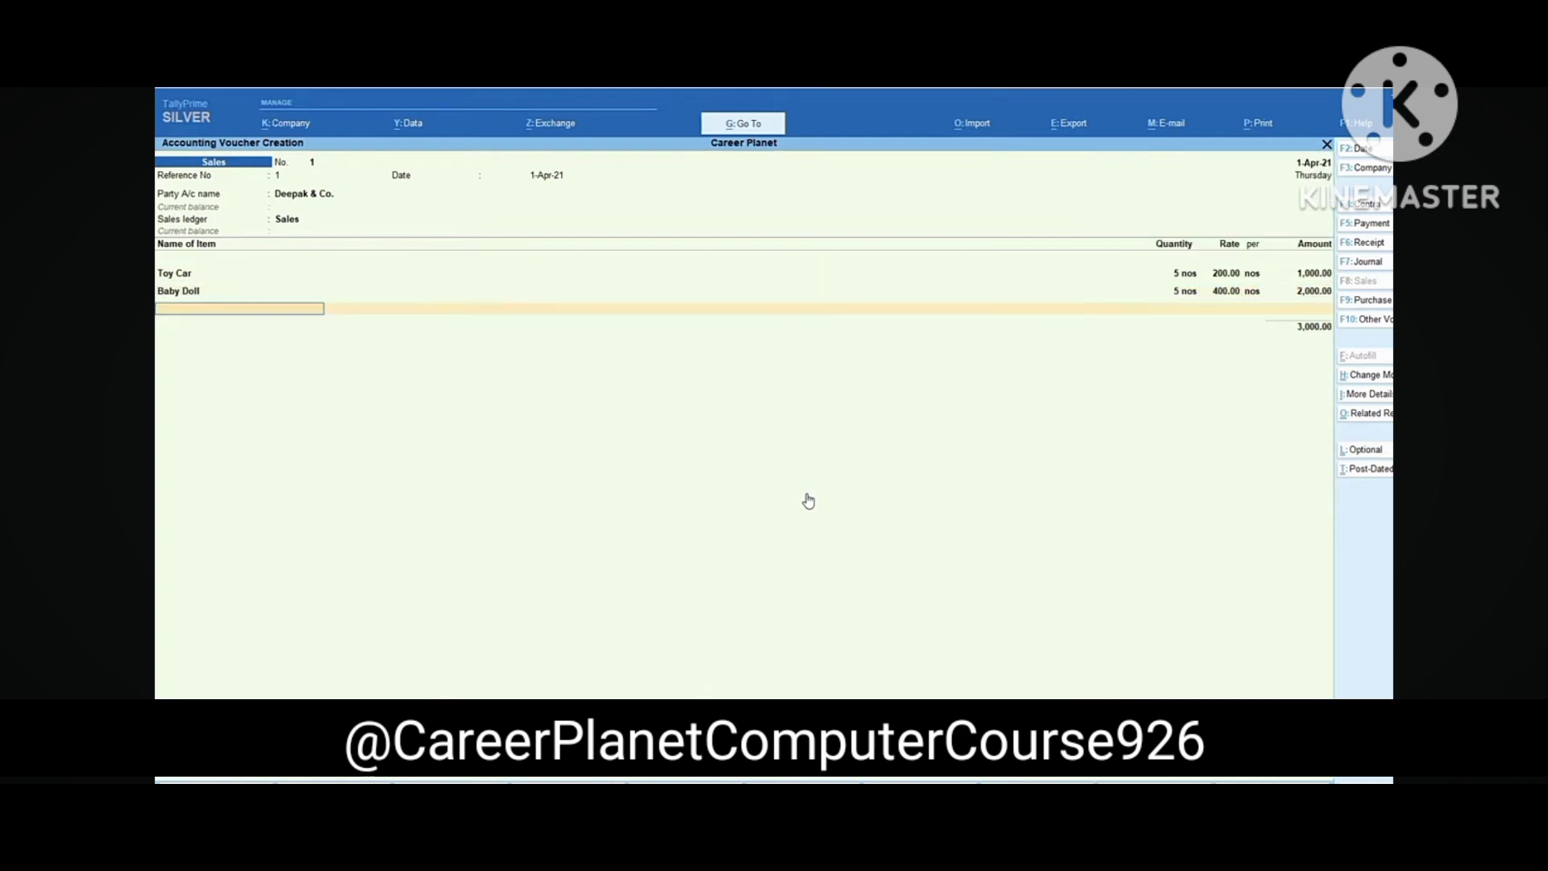
# Add Toy Train Set to the sales voucher with 5 nos at a rate of 600
pyautogui.press('Down')
pyautogui.press('Down')
pyautogui.press('Return')
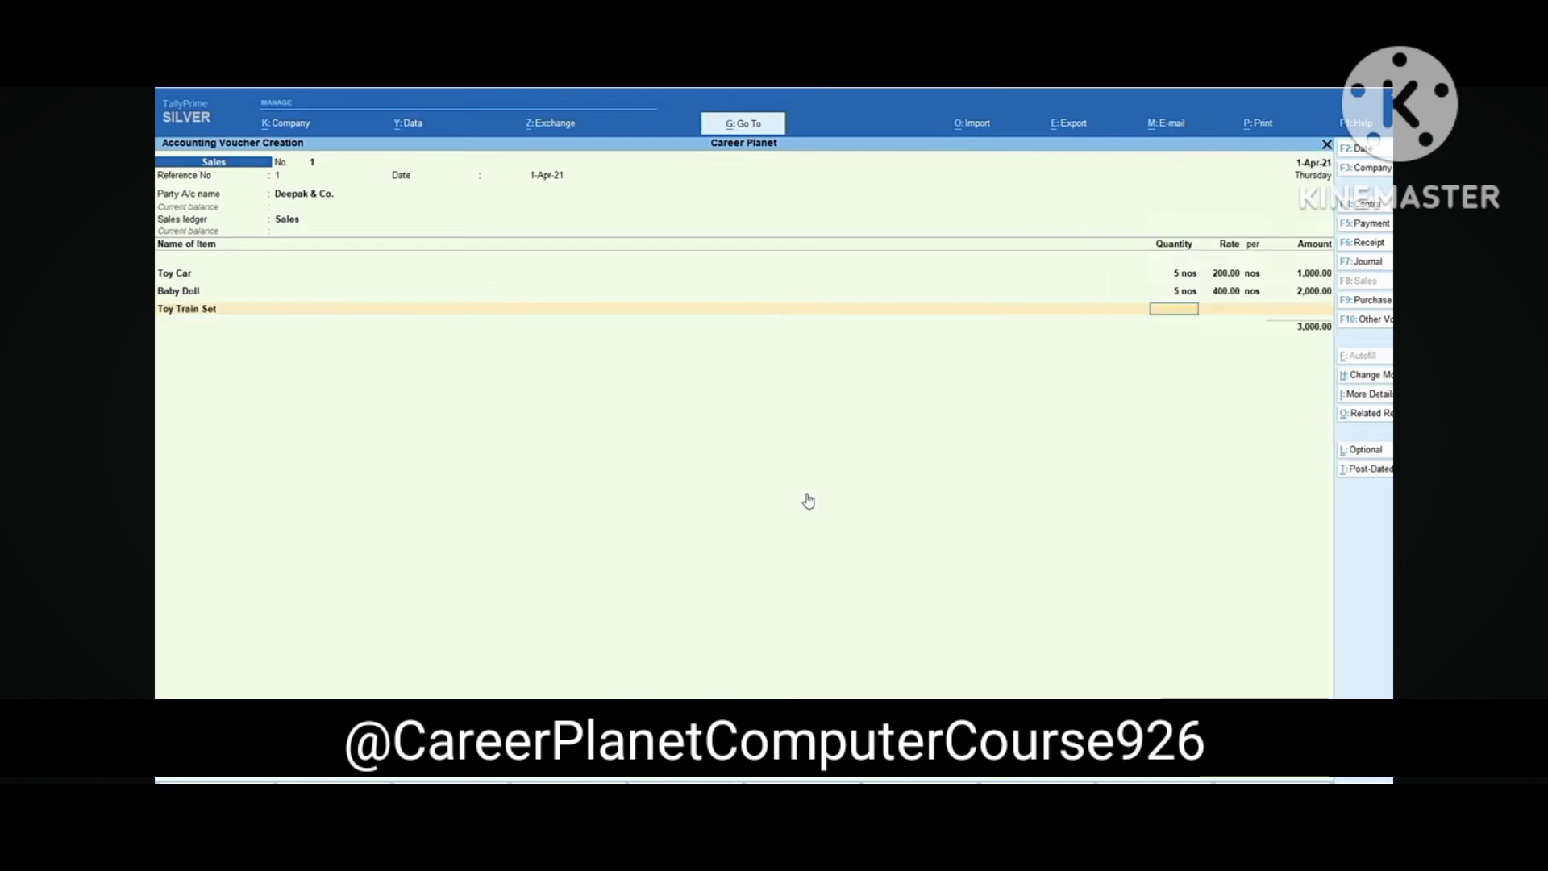
pyautogui.press('Return')
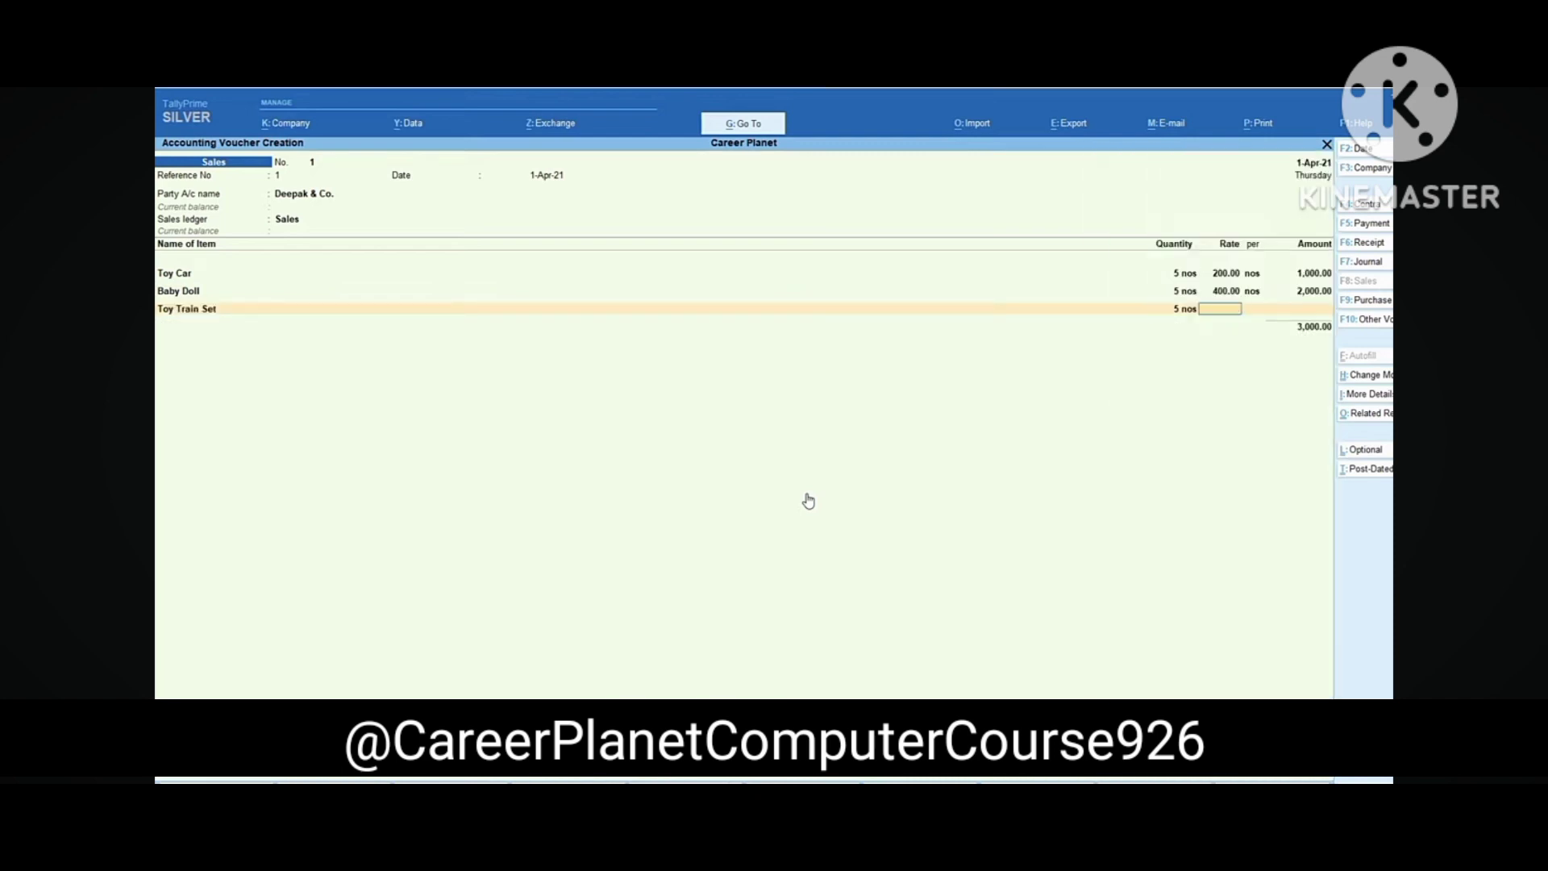
pyautogui.press('Return')
pyautogui.press('Return')
pyautogui.press('Return')
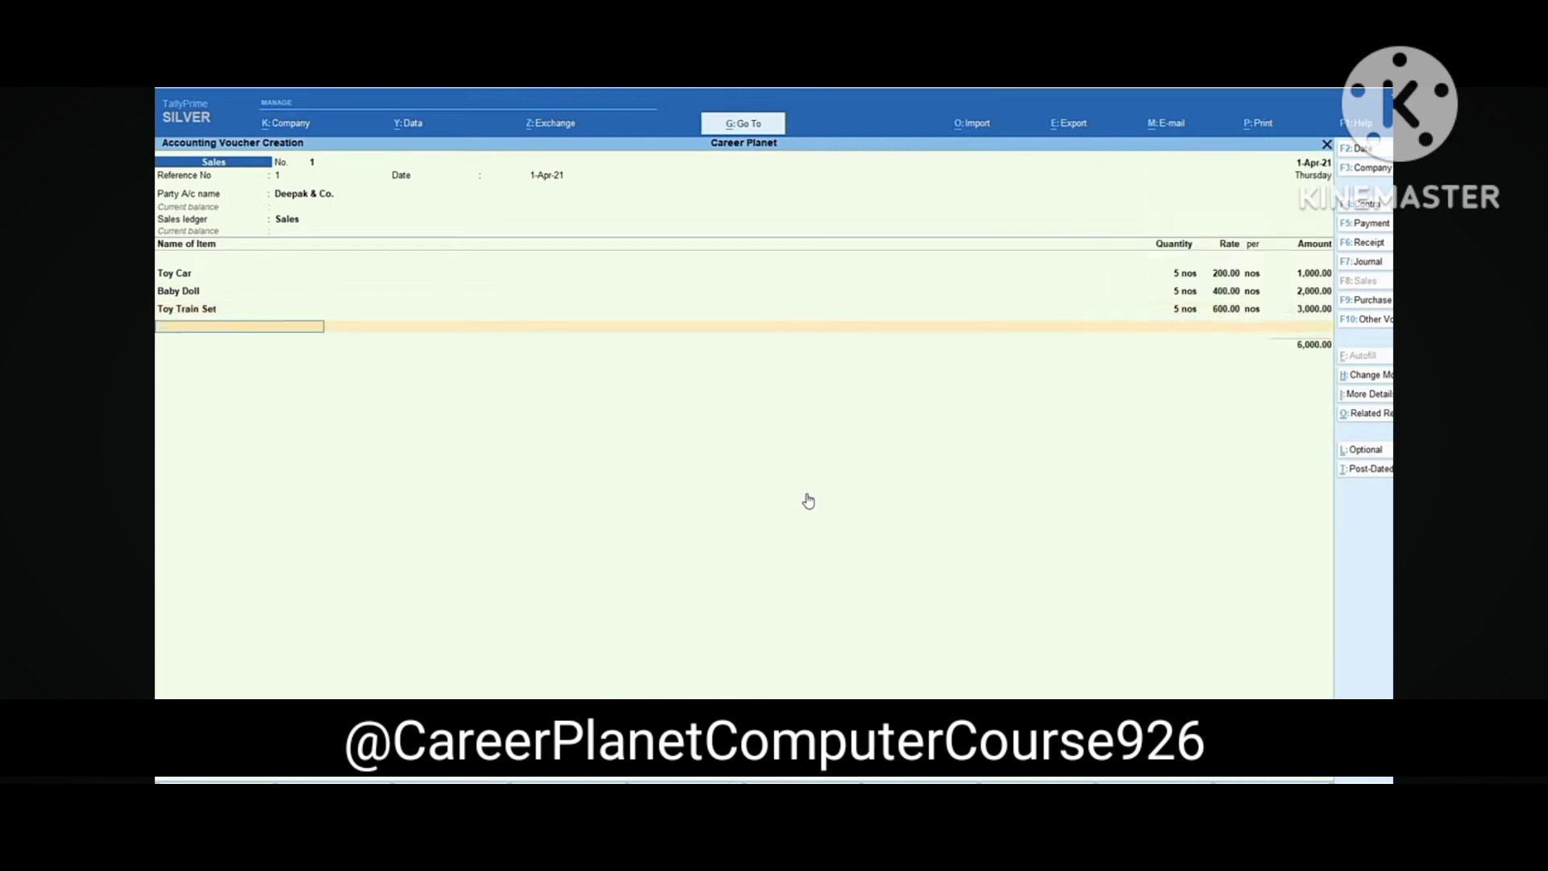
# Add Soft Toys to the sales voucher with 2 nos at a rate of 100
pyautogui.write('S')
pyautogui.press('Return')
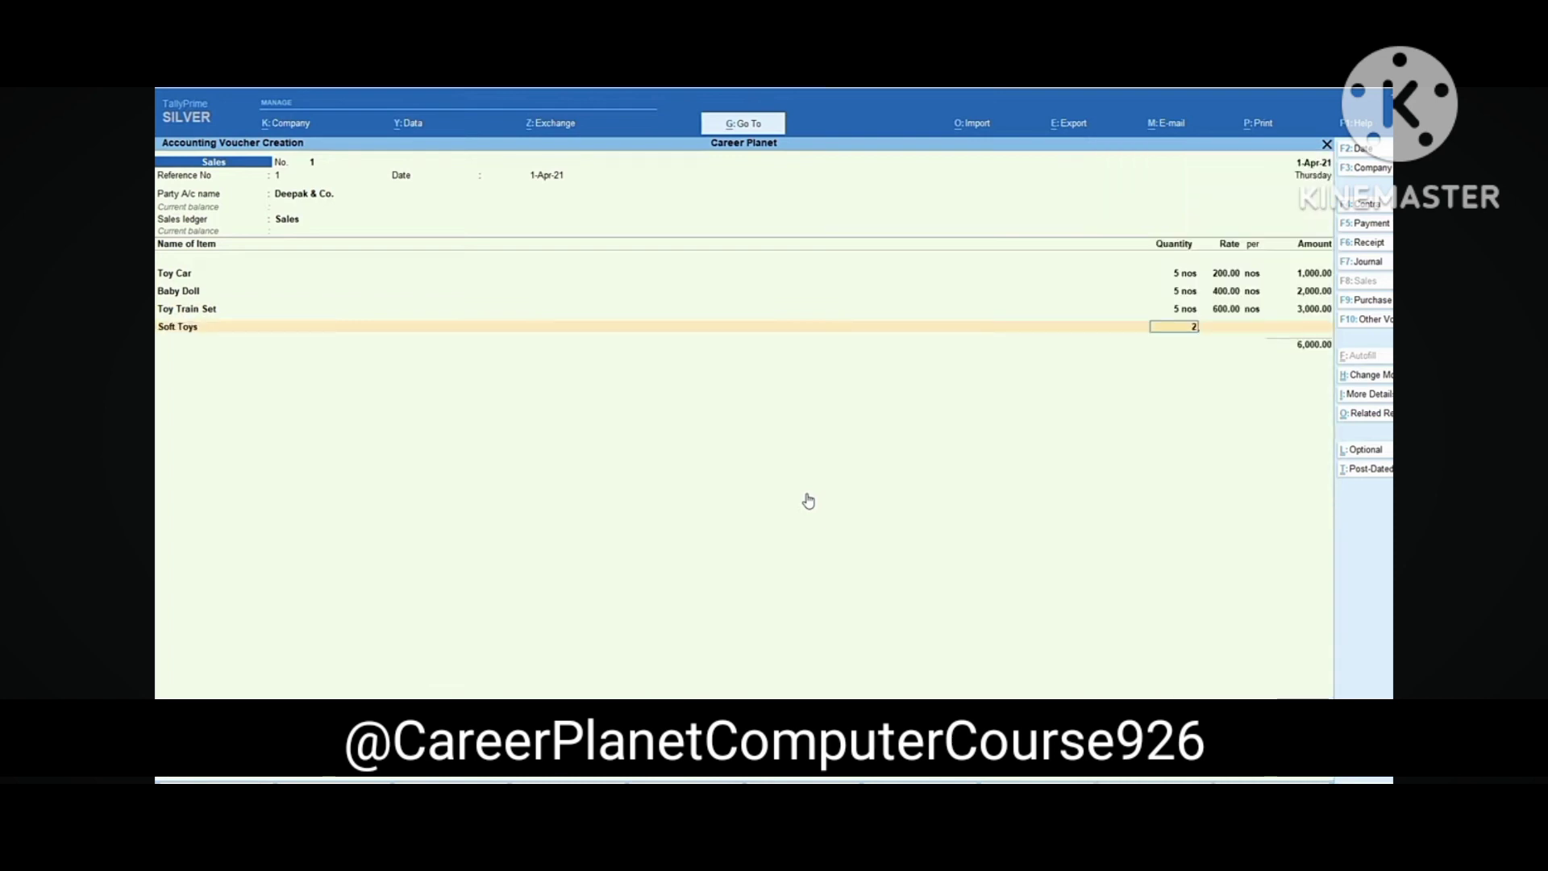
pyautogui.press('Return')
pyautogui.press('Return')
pyautogui.press('Return')
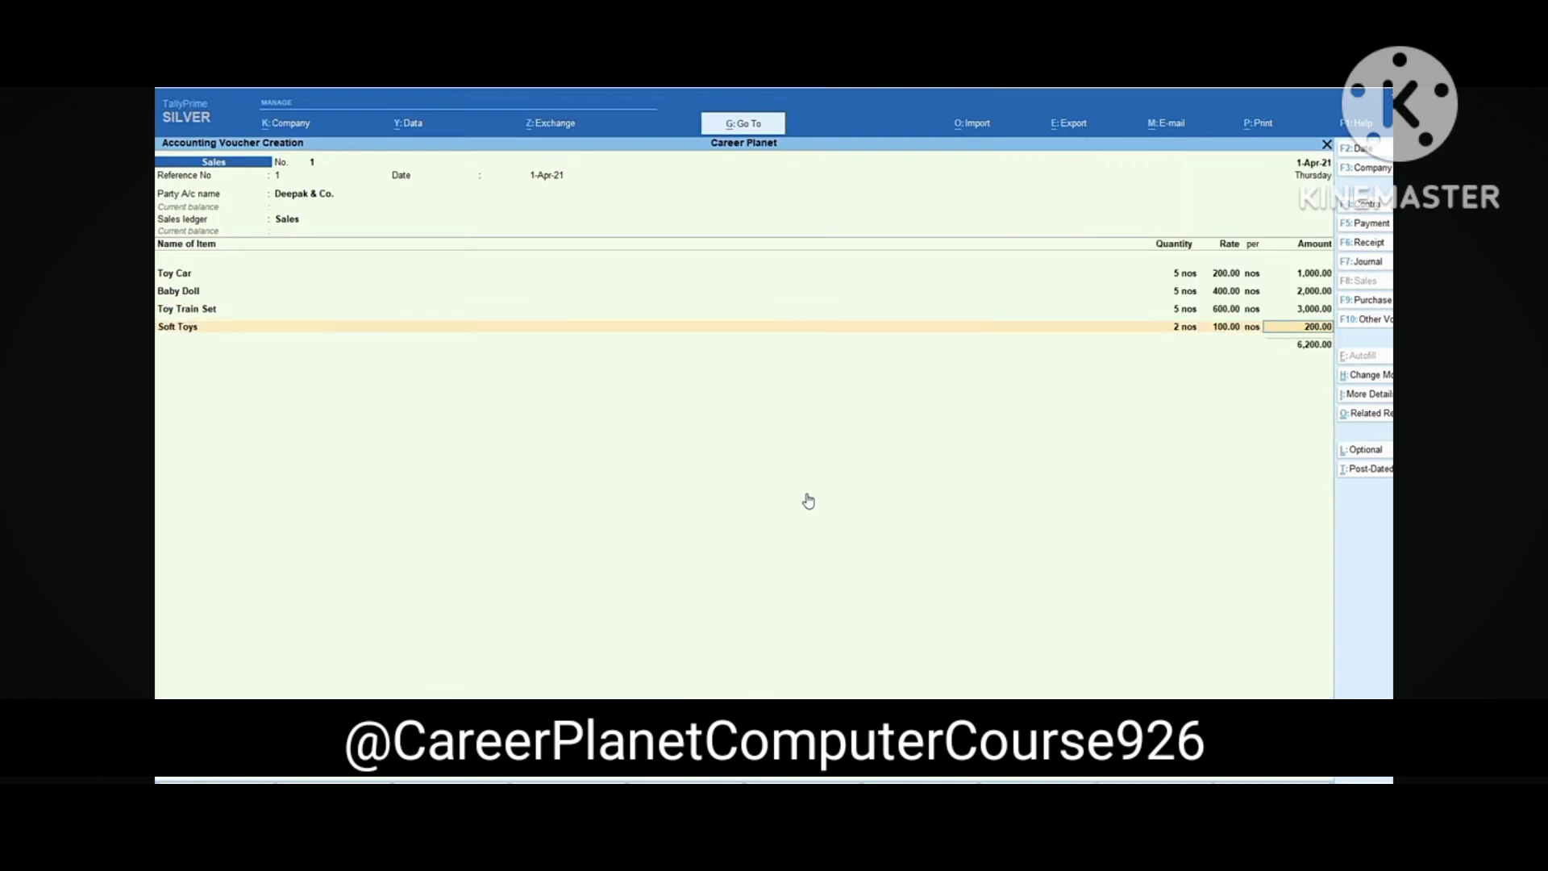
pyautogui.press('Return')
# Add Toy Bus to the sales voucher with 2 nos at a rate of 100, and finish the item list
pyautogui.write('T')
pyautogui.press('Up')
pyautogui.press('Return')
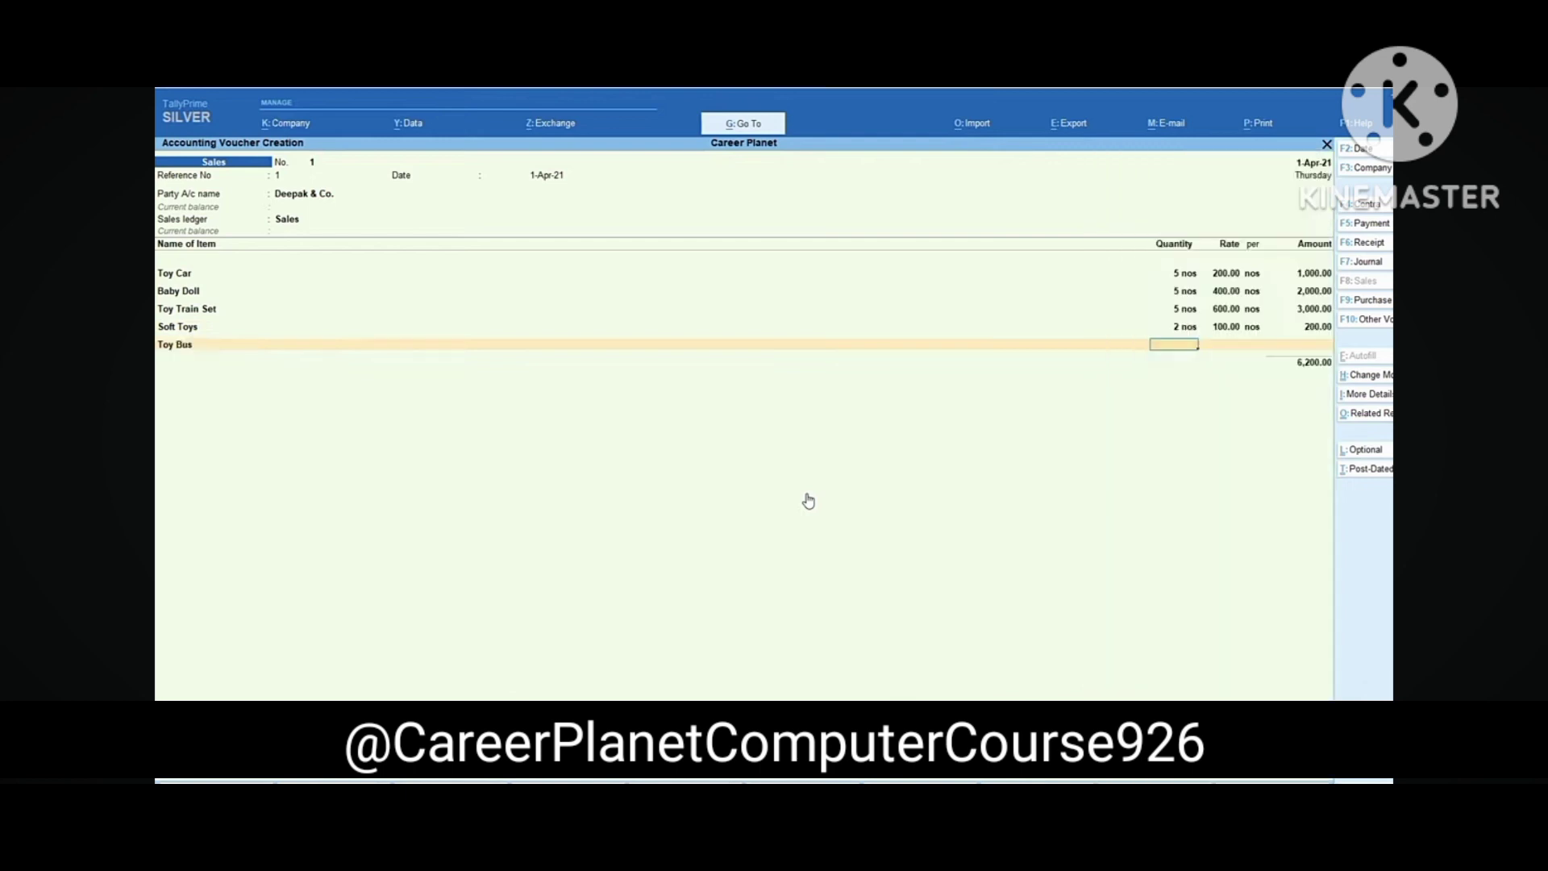
pyautogui.write('2')
pyautogui.press('Return')
pyautogui.press('Return')
pyautogui.press('Return')
pyautogui.press('Return')
pyautogui.press('Return')
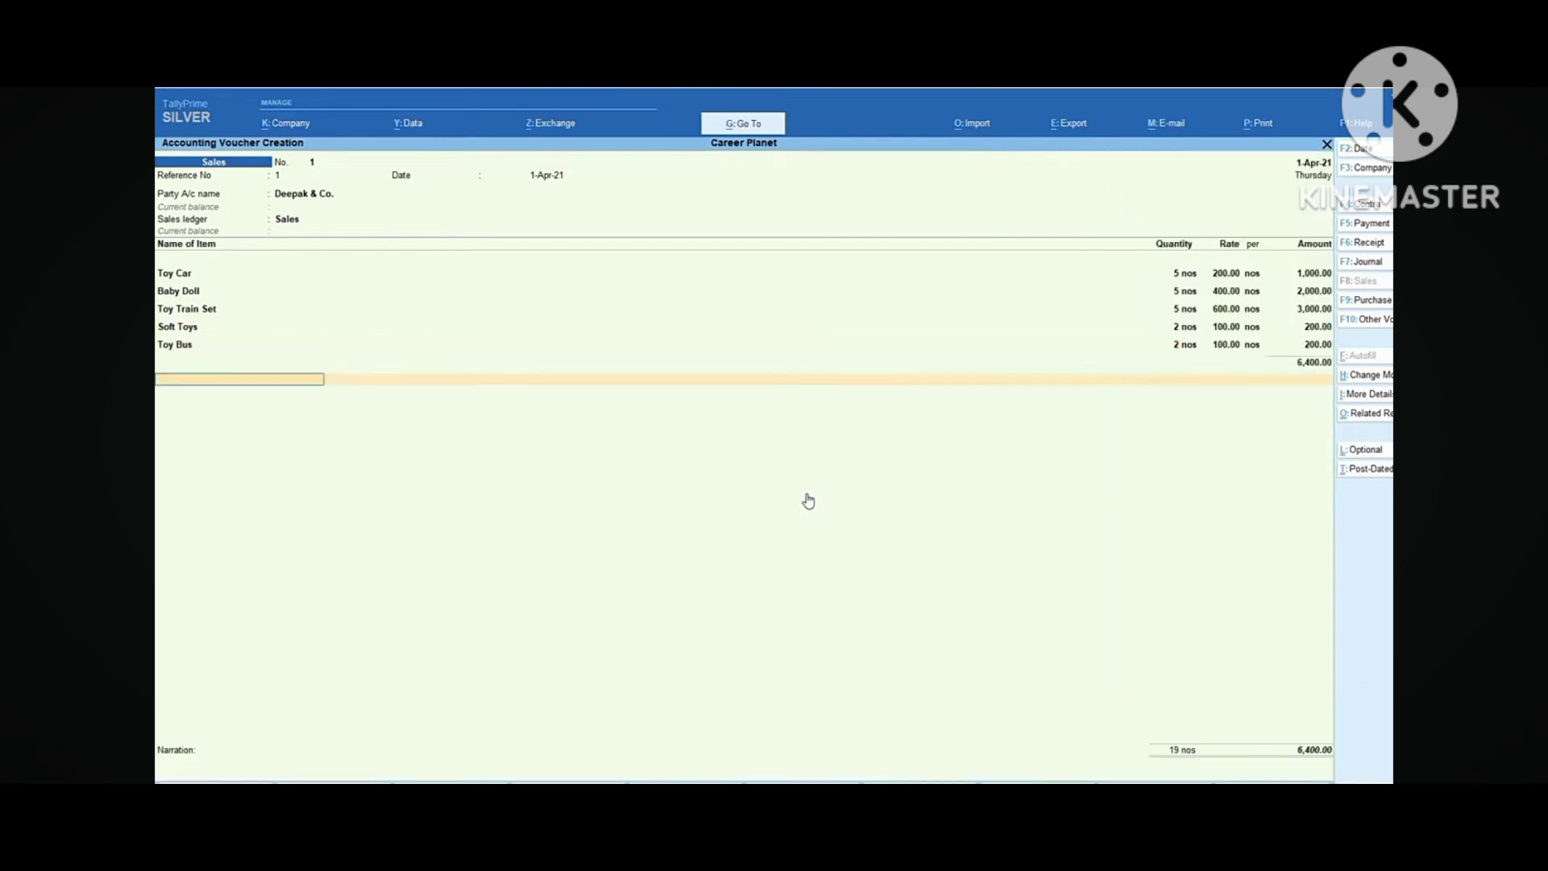
# Examine the sales voucher's GST tax analysis in detailed form, showing the central and state tax for each item
pyautogui.hotkey('alt', 'a')
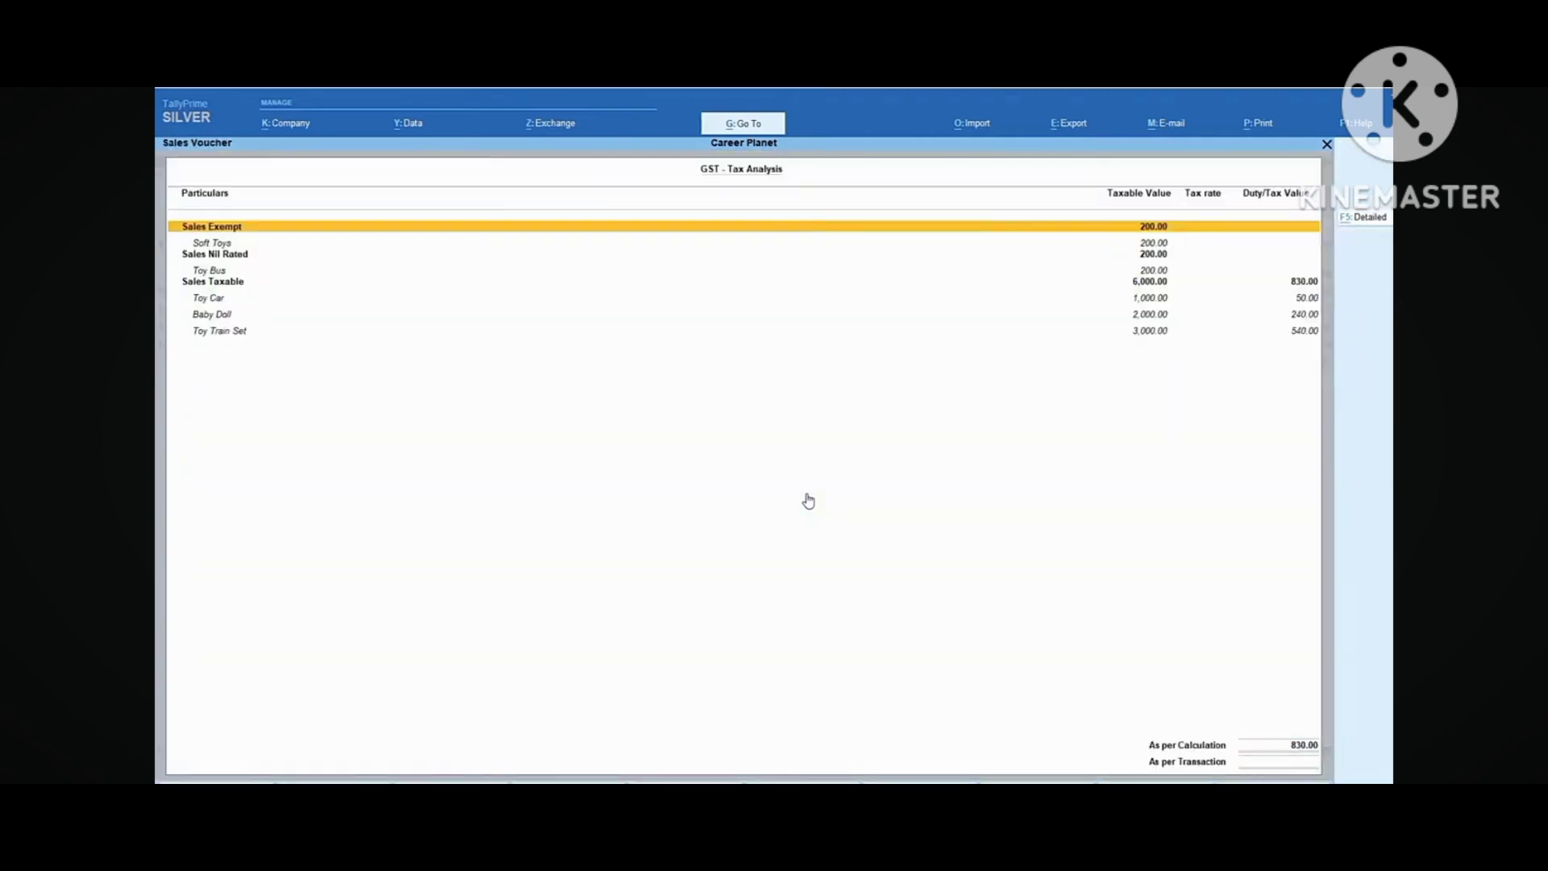
pyautogui.press('F5')
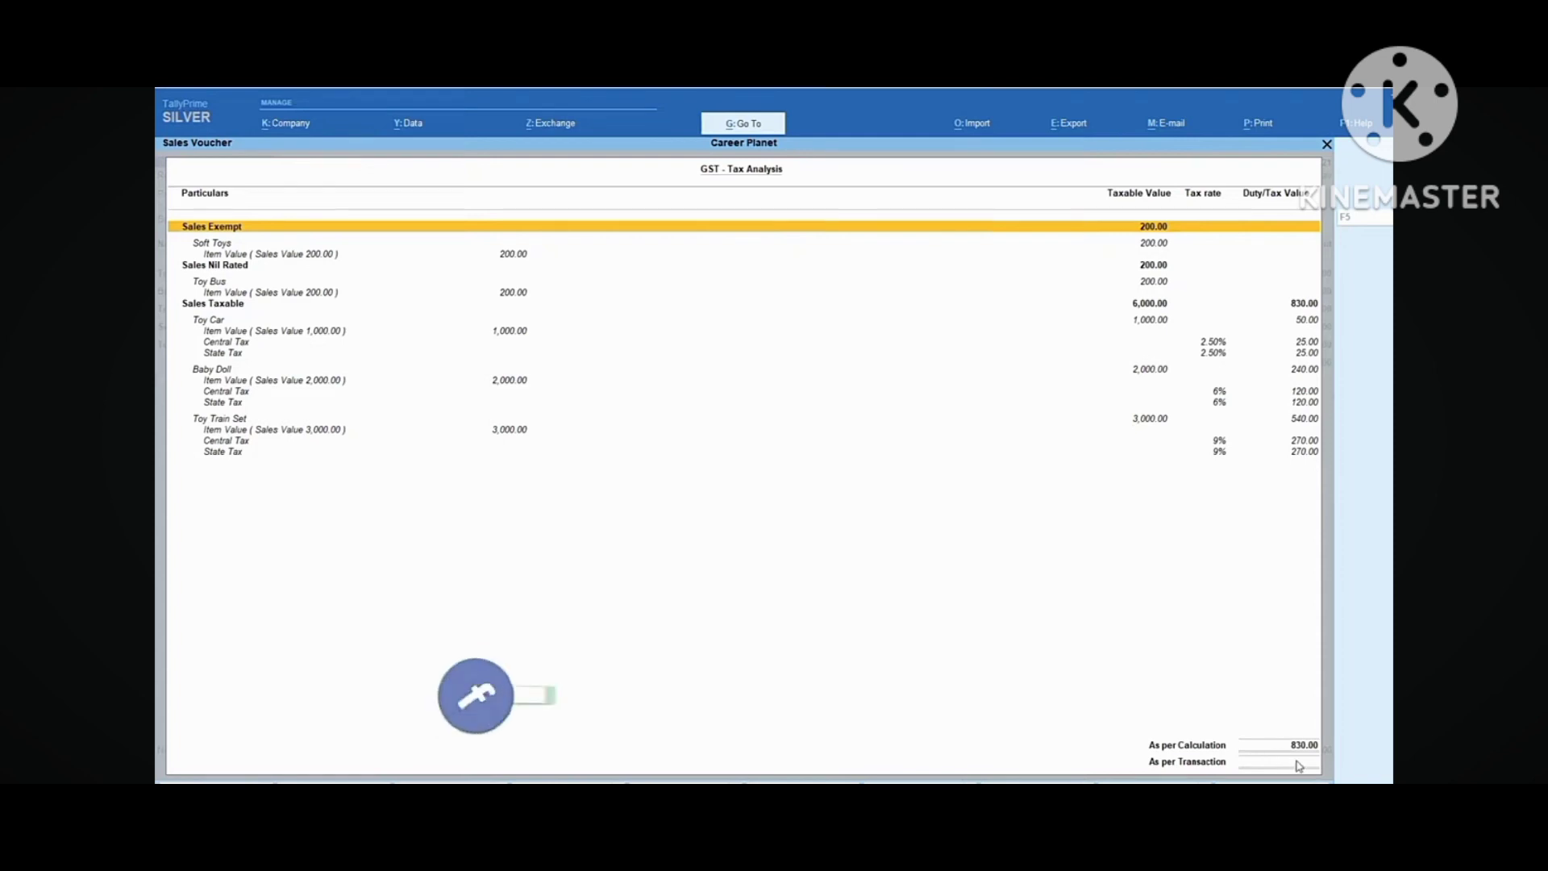
pyautogui.press('Escape')
# Add the CGST and SGST ledgers below the sales items with their automatically calculated amounts, and end the ledger list
pyautogui.write('c')
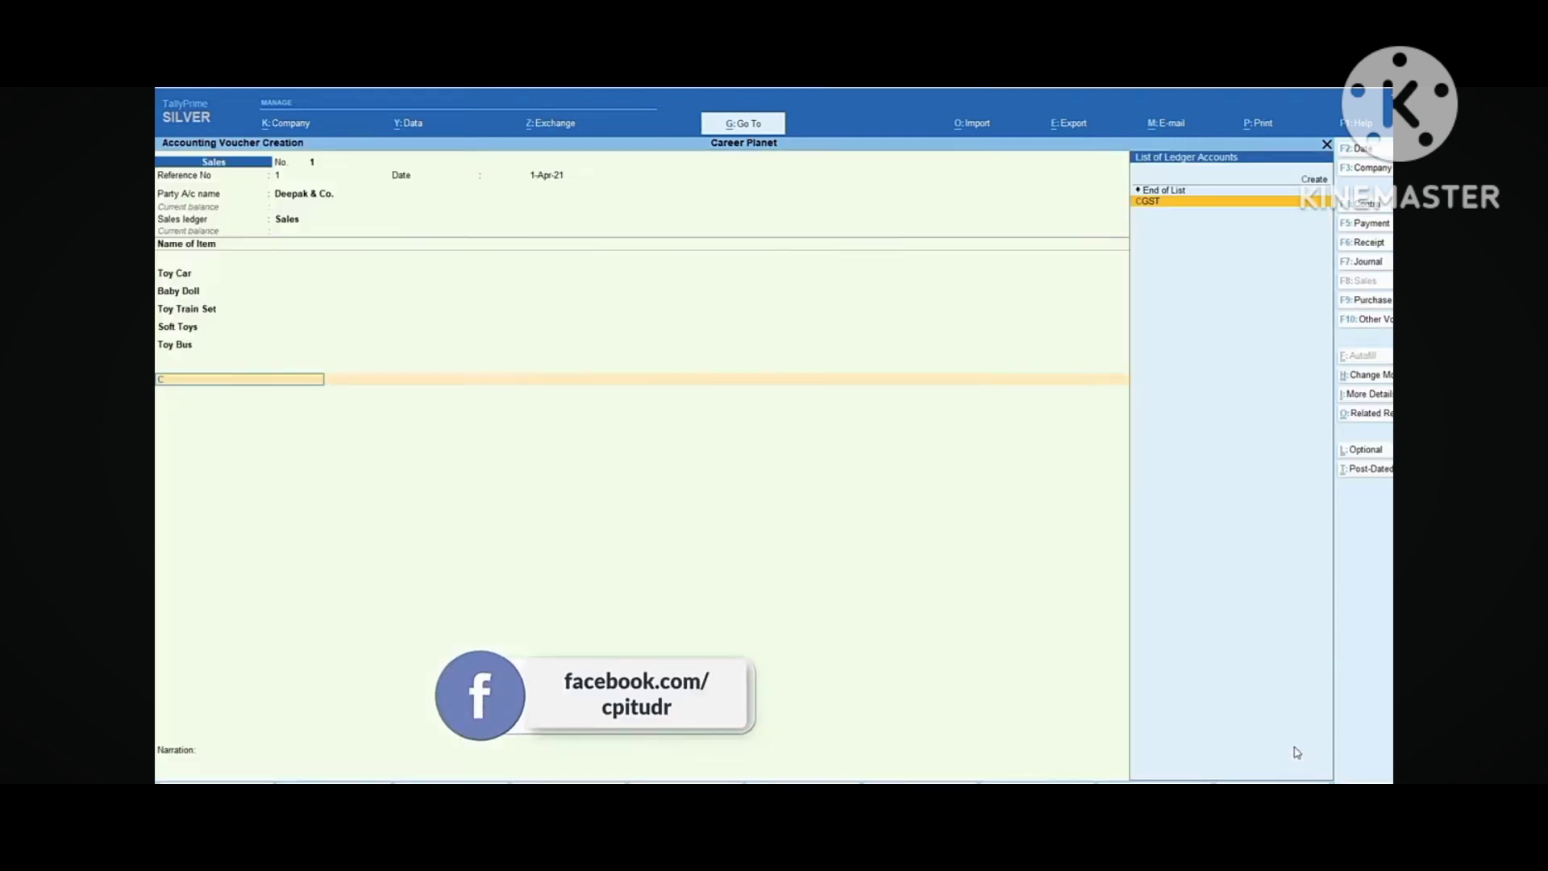
pyautogui.press('Return')
pyautogui.press('Return')
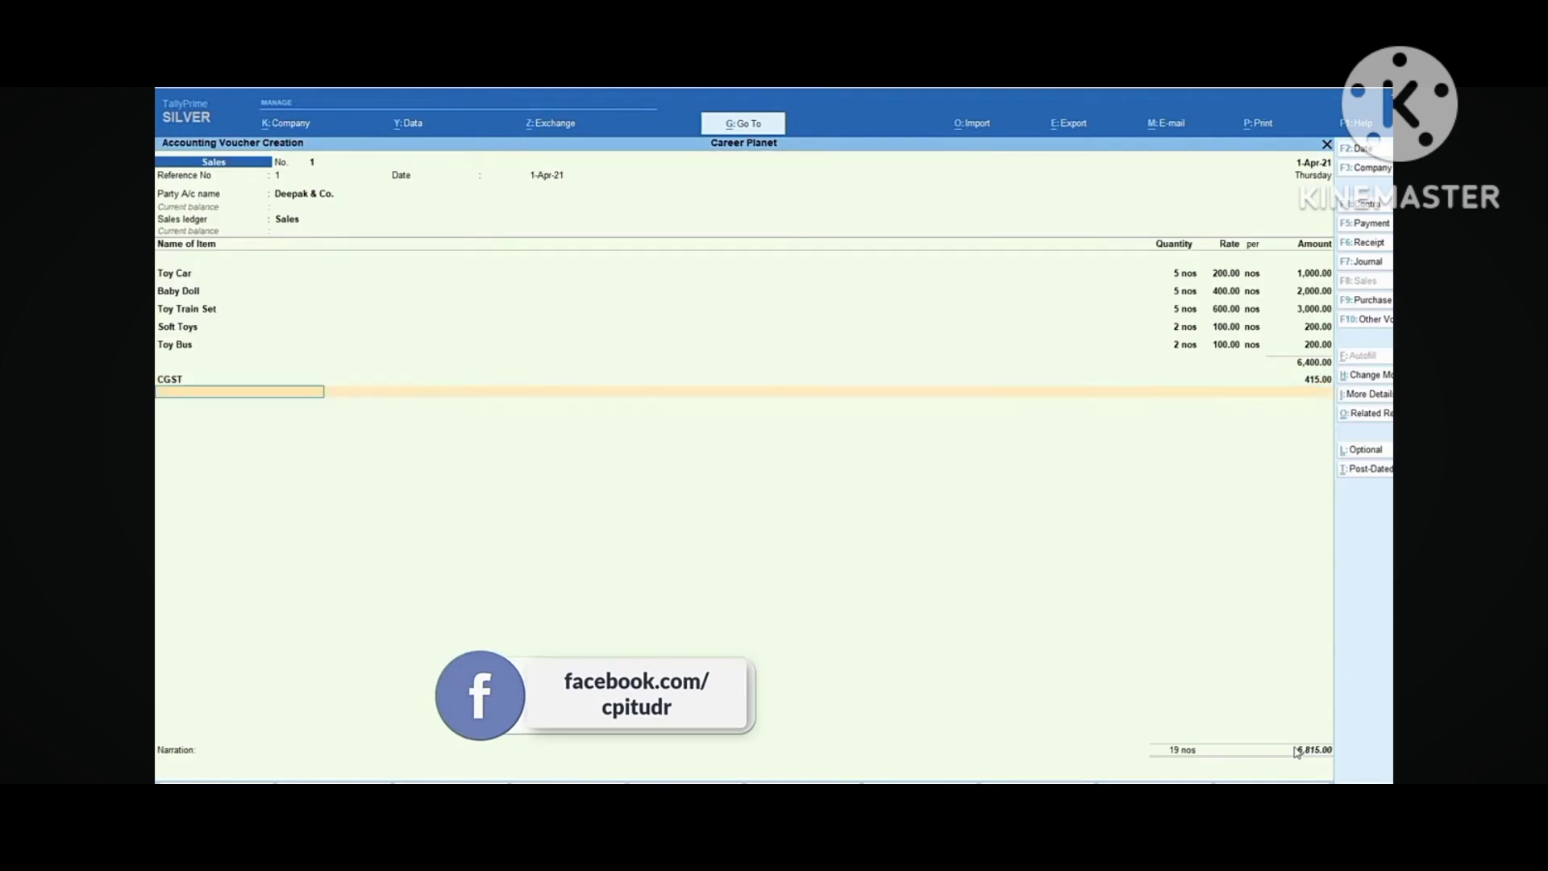
pyautogui.write('S')
pyautogui.press('Return')
pyautogui.press('Return')
pyautogui.press('Return')
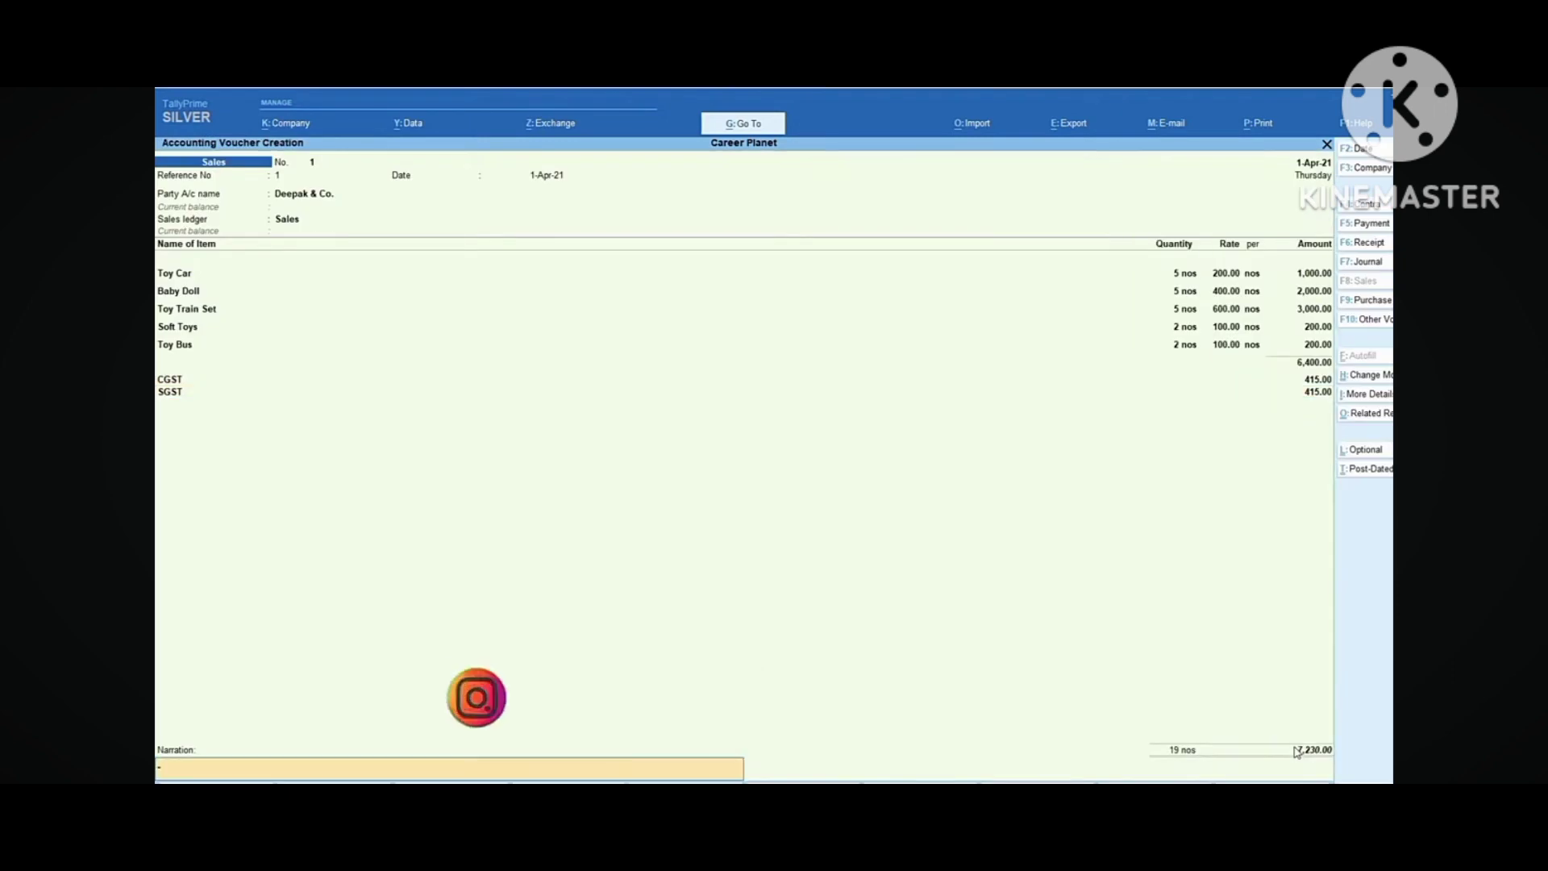
# Preview the sales voucher's tax invoice at enlarged size, examine its items and GST breakdown down the page, and close the preview
pyautogui.press('ctrl')
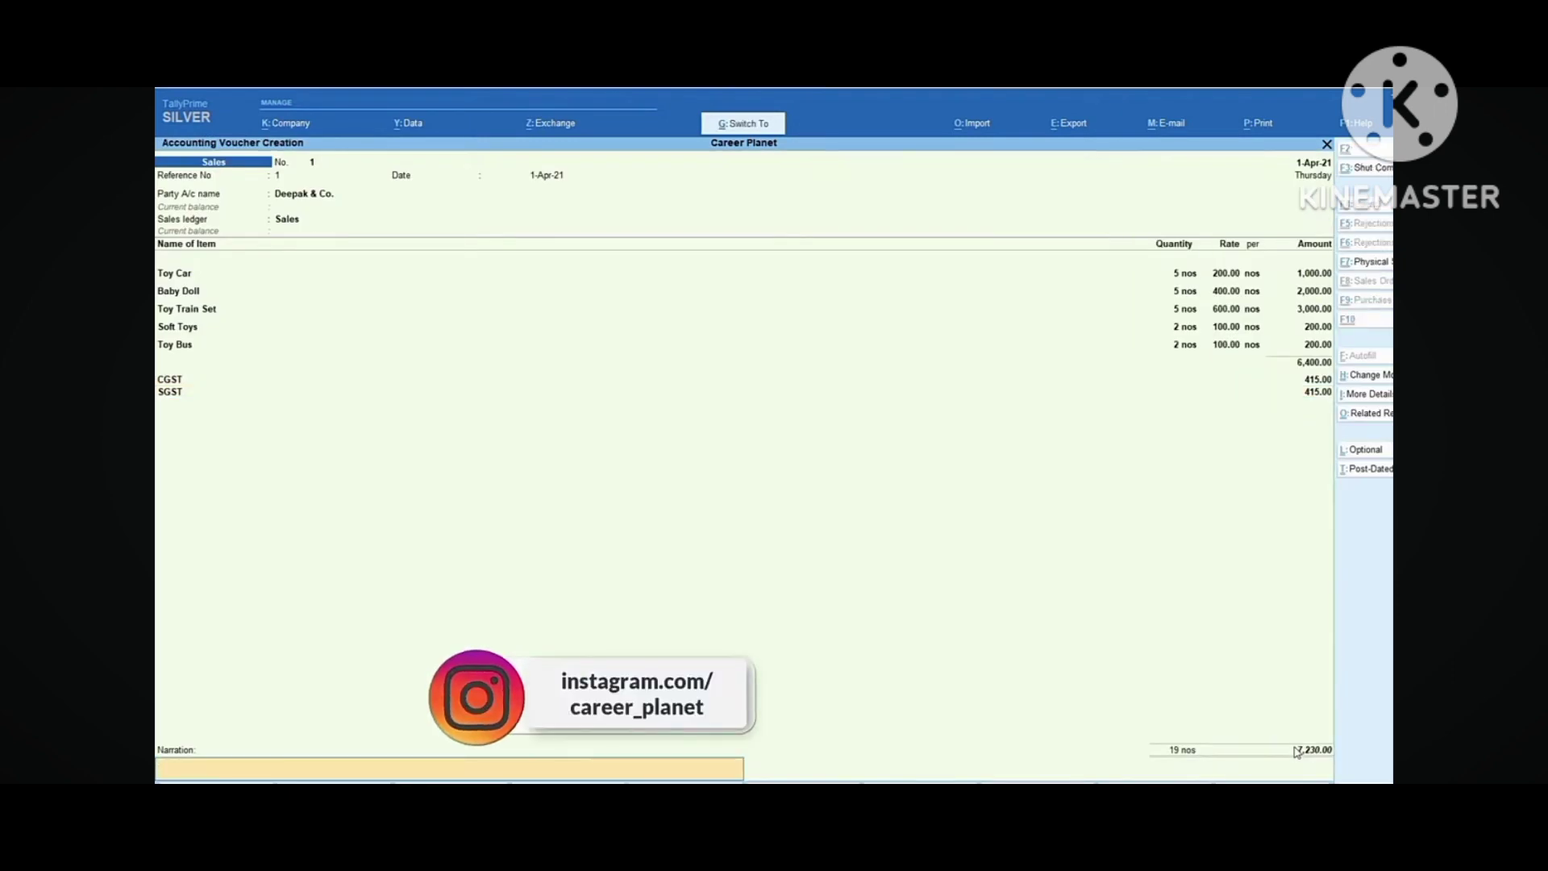
pyautogui.hotkey('ctrl', 'p')
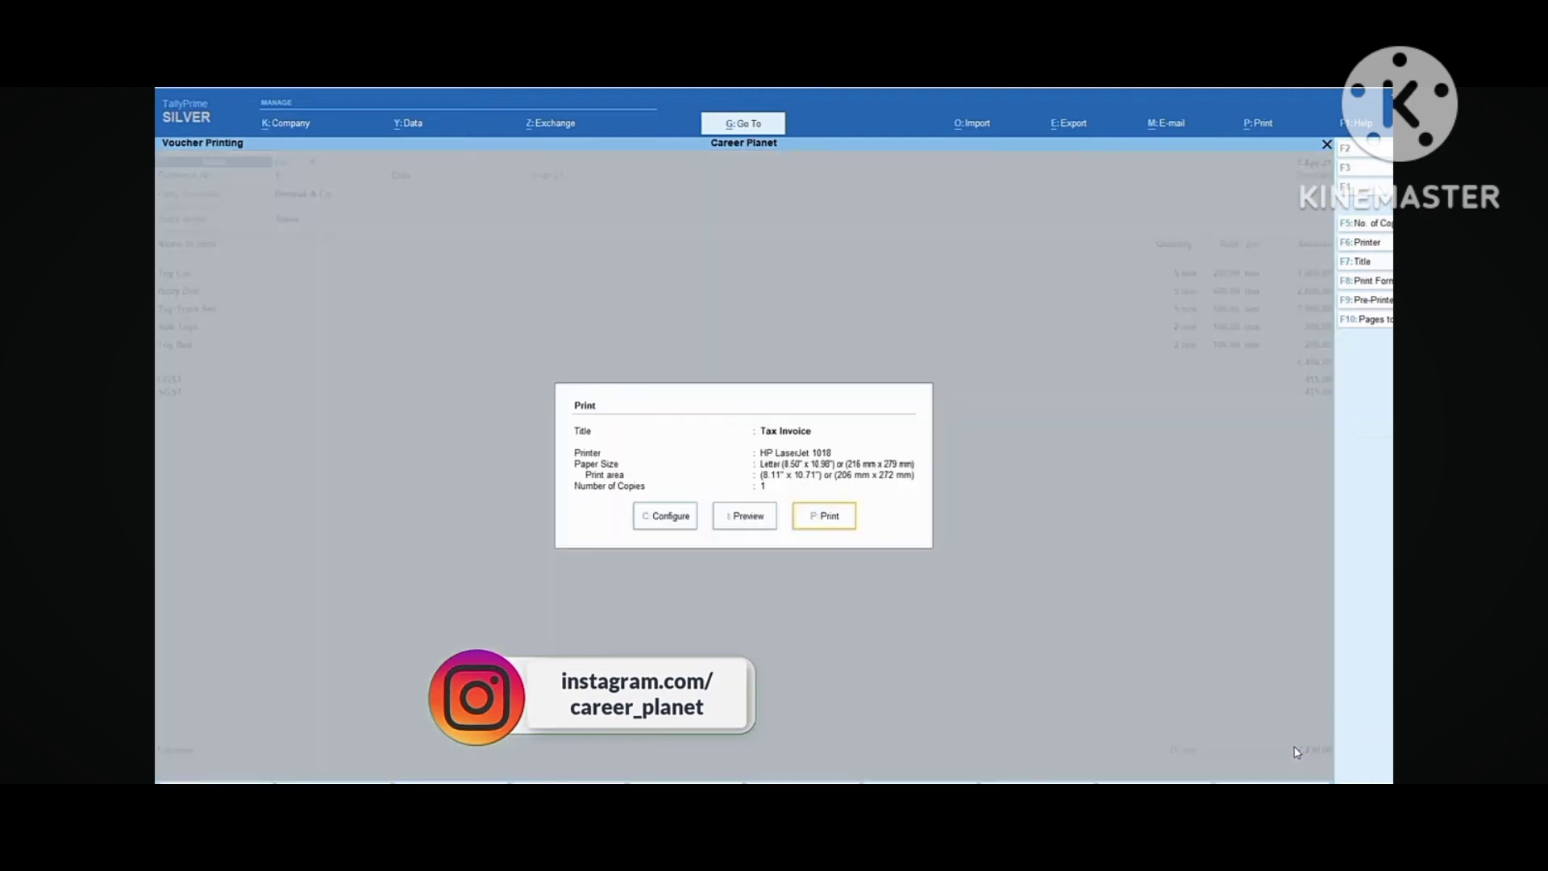
pyautogui.press('i')
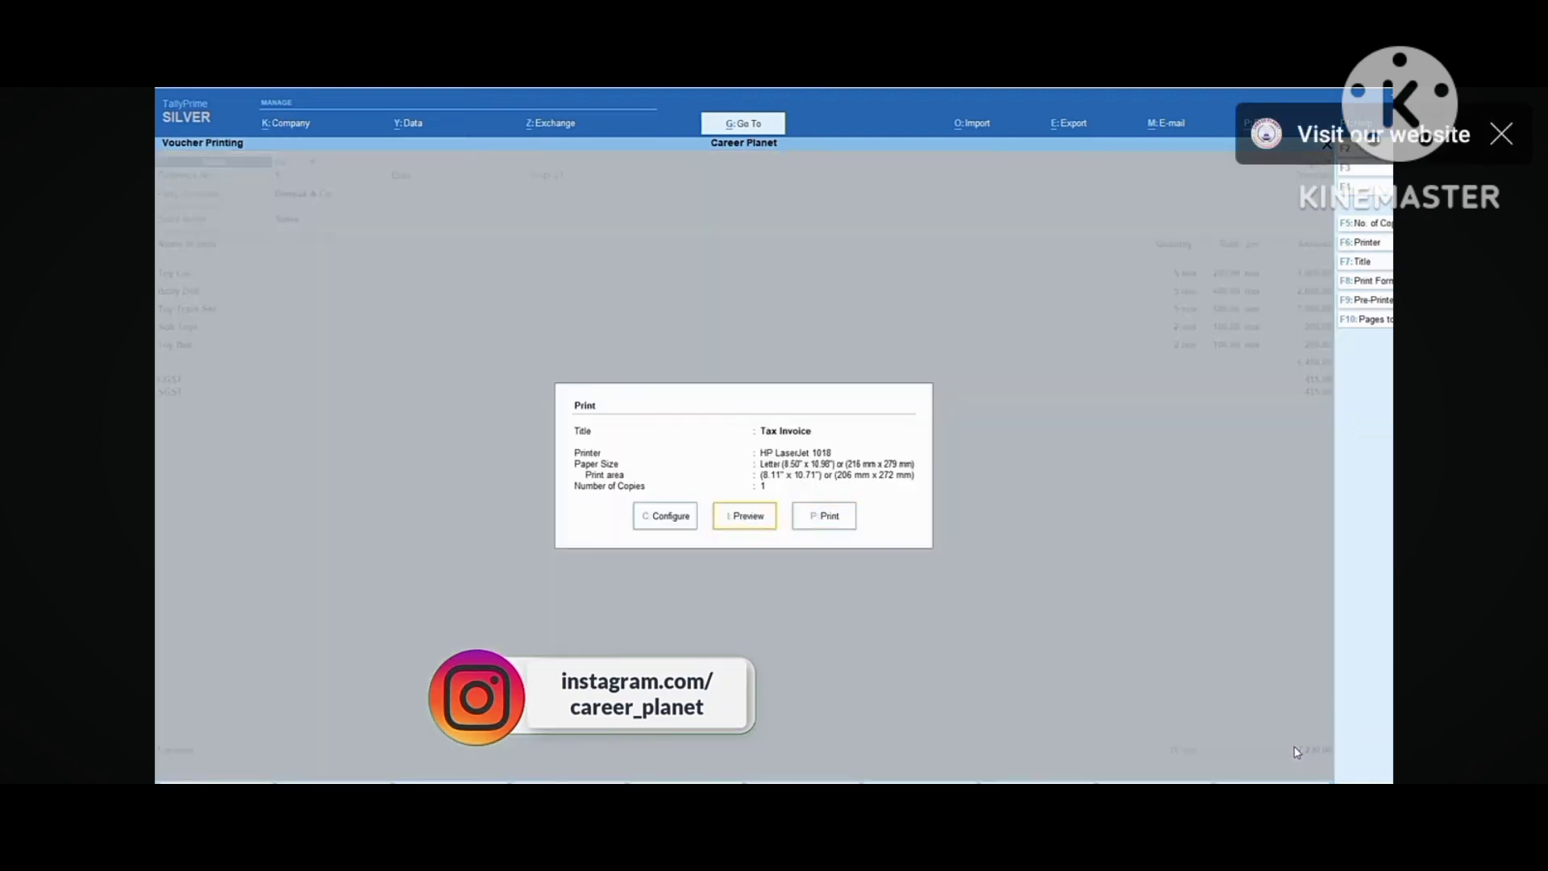
pyautogui.hotkey('alt', 'z')
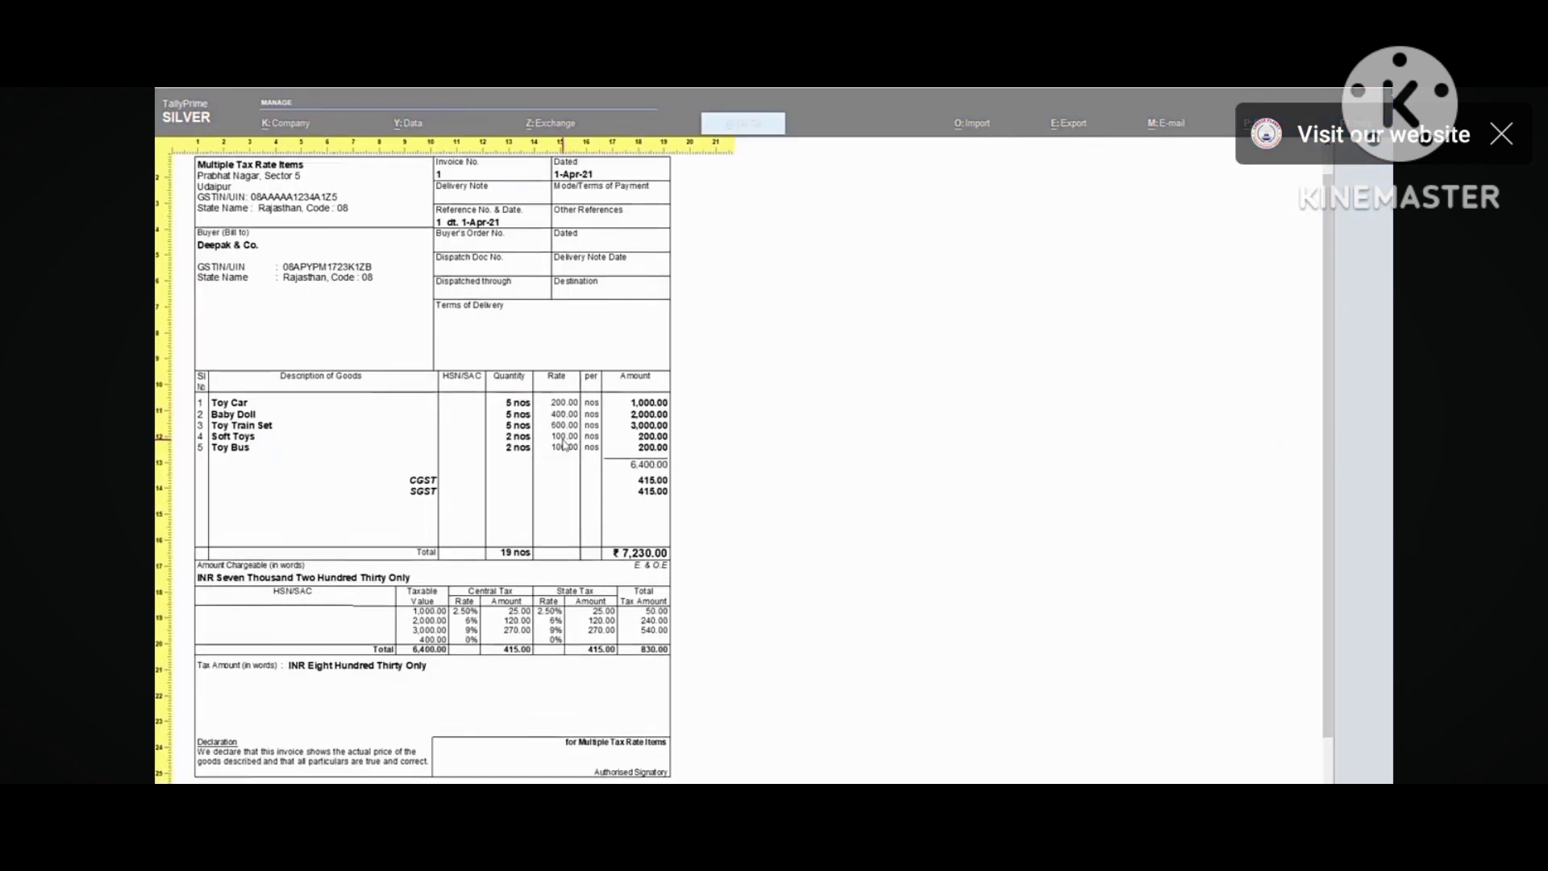
pyautogui.scroll(-6, 564, 442)
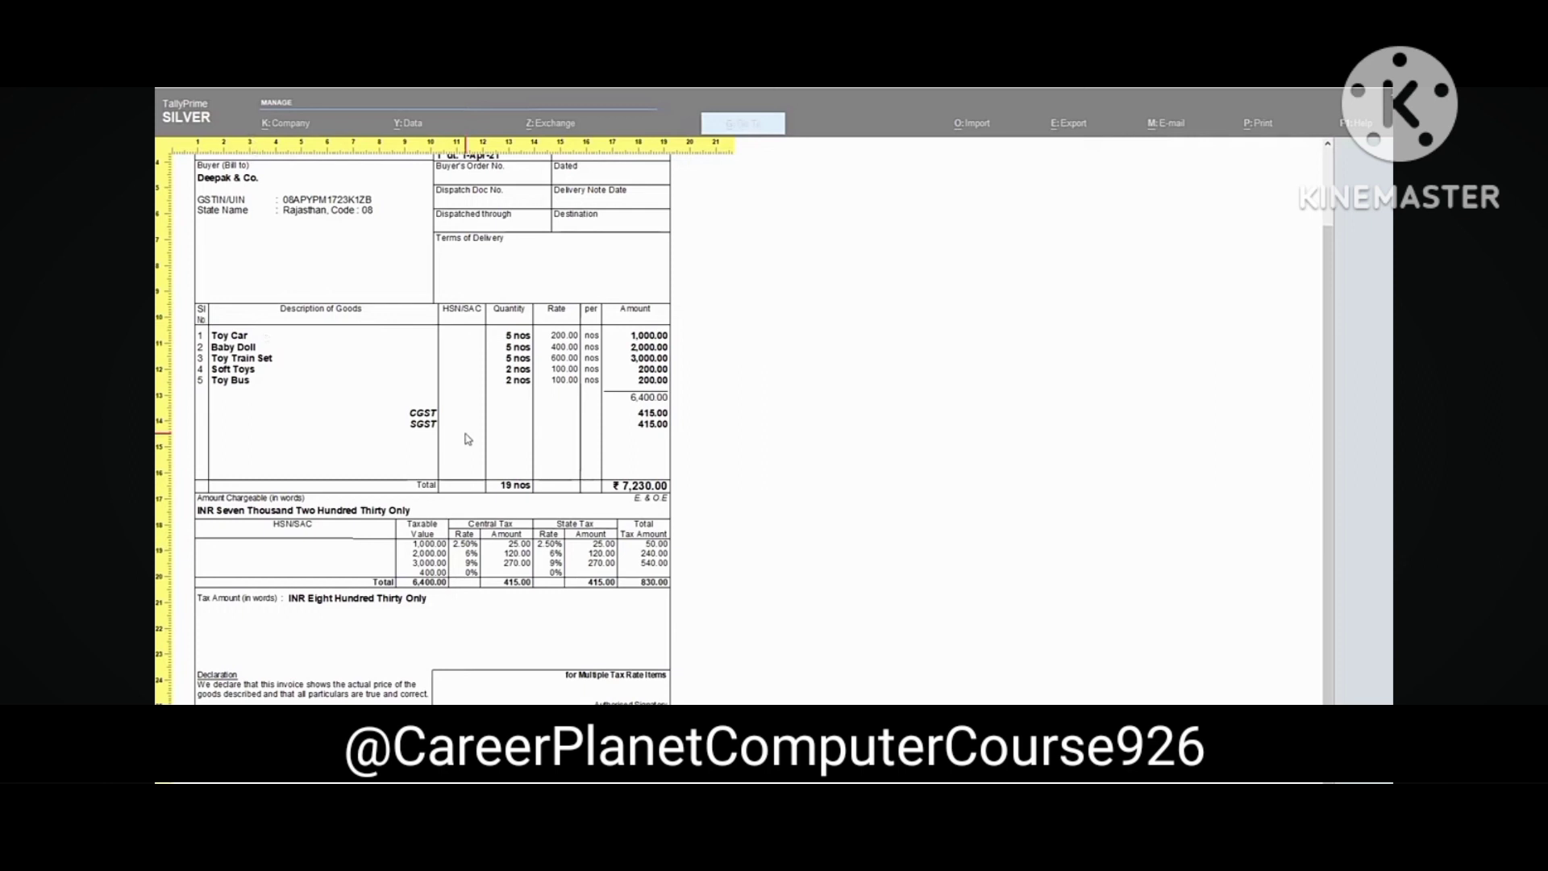
pyautogui.press('Escape')
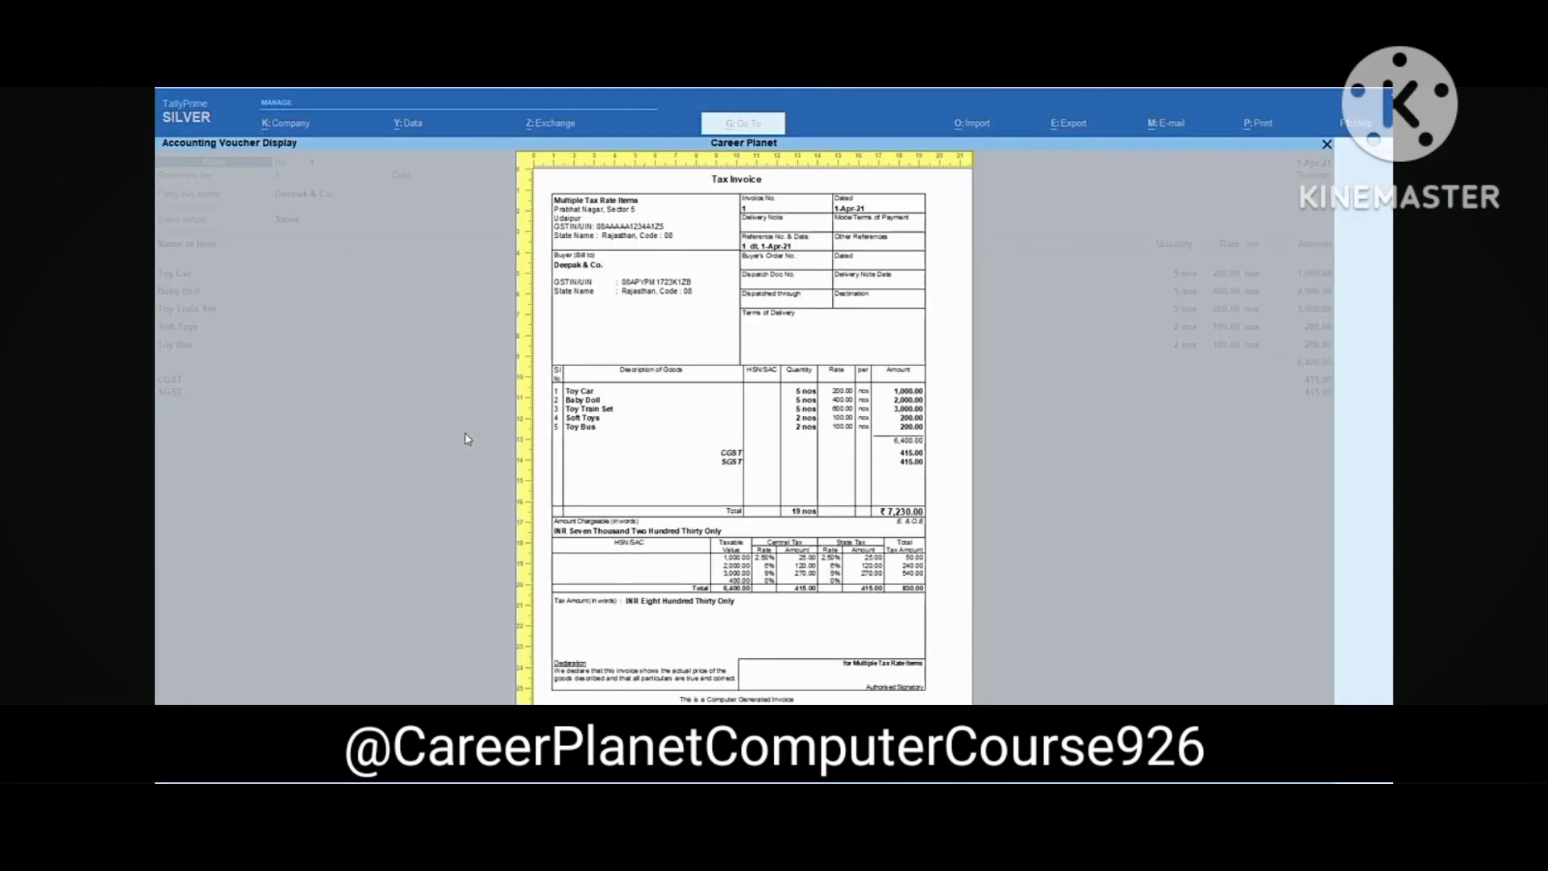
pyautogui.press('Escape')
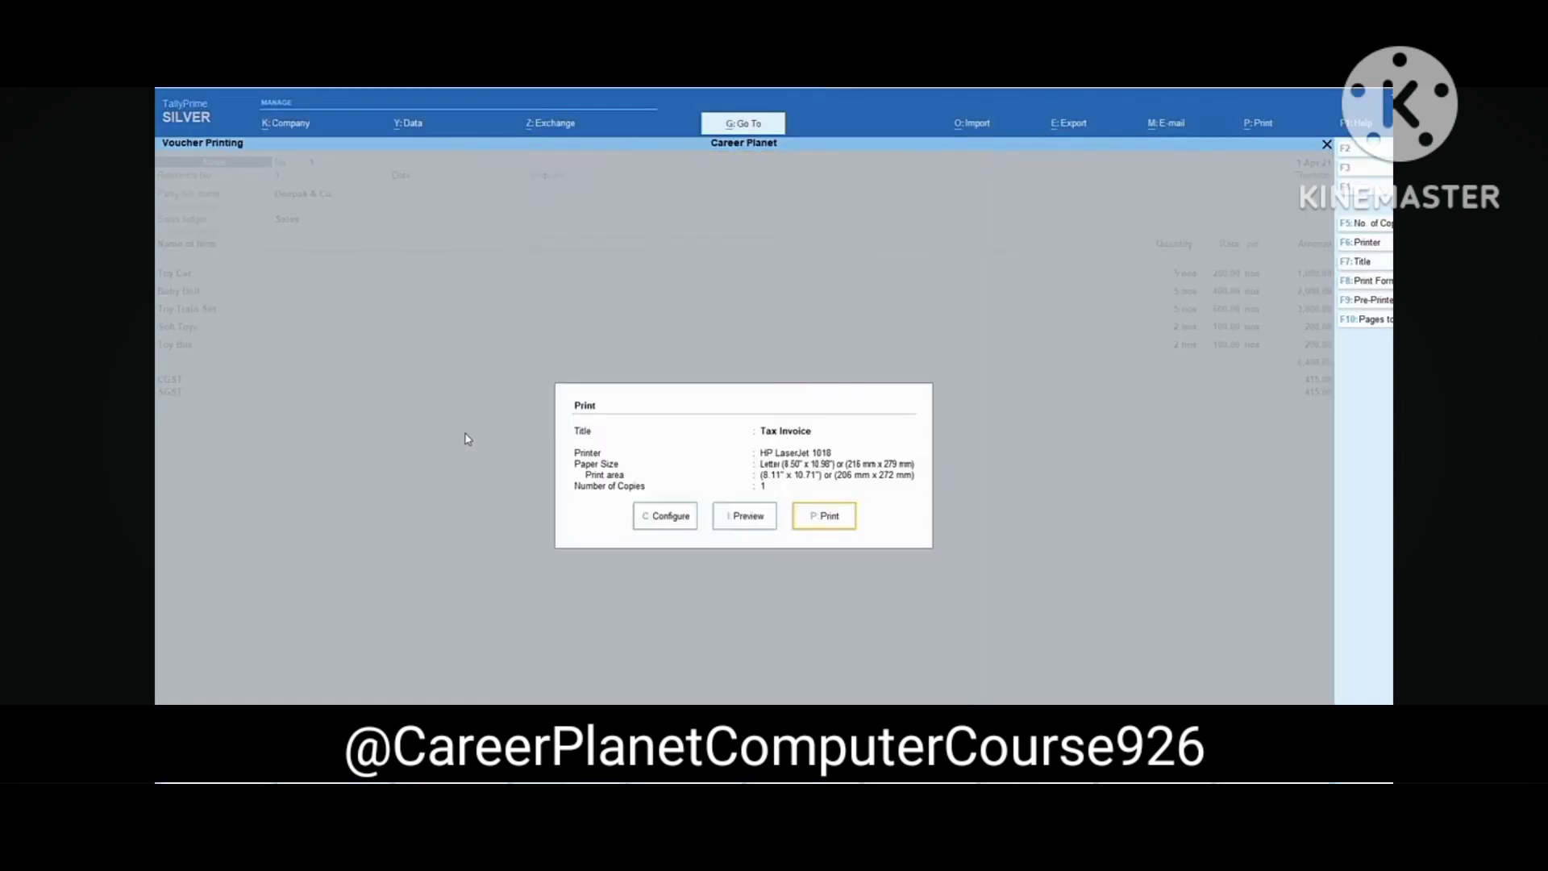
# Set Show GST Rate (in %) to Yes in the invoice's print configuration and preview the tax invoice again
pyautogui.click(674, 518)
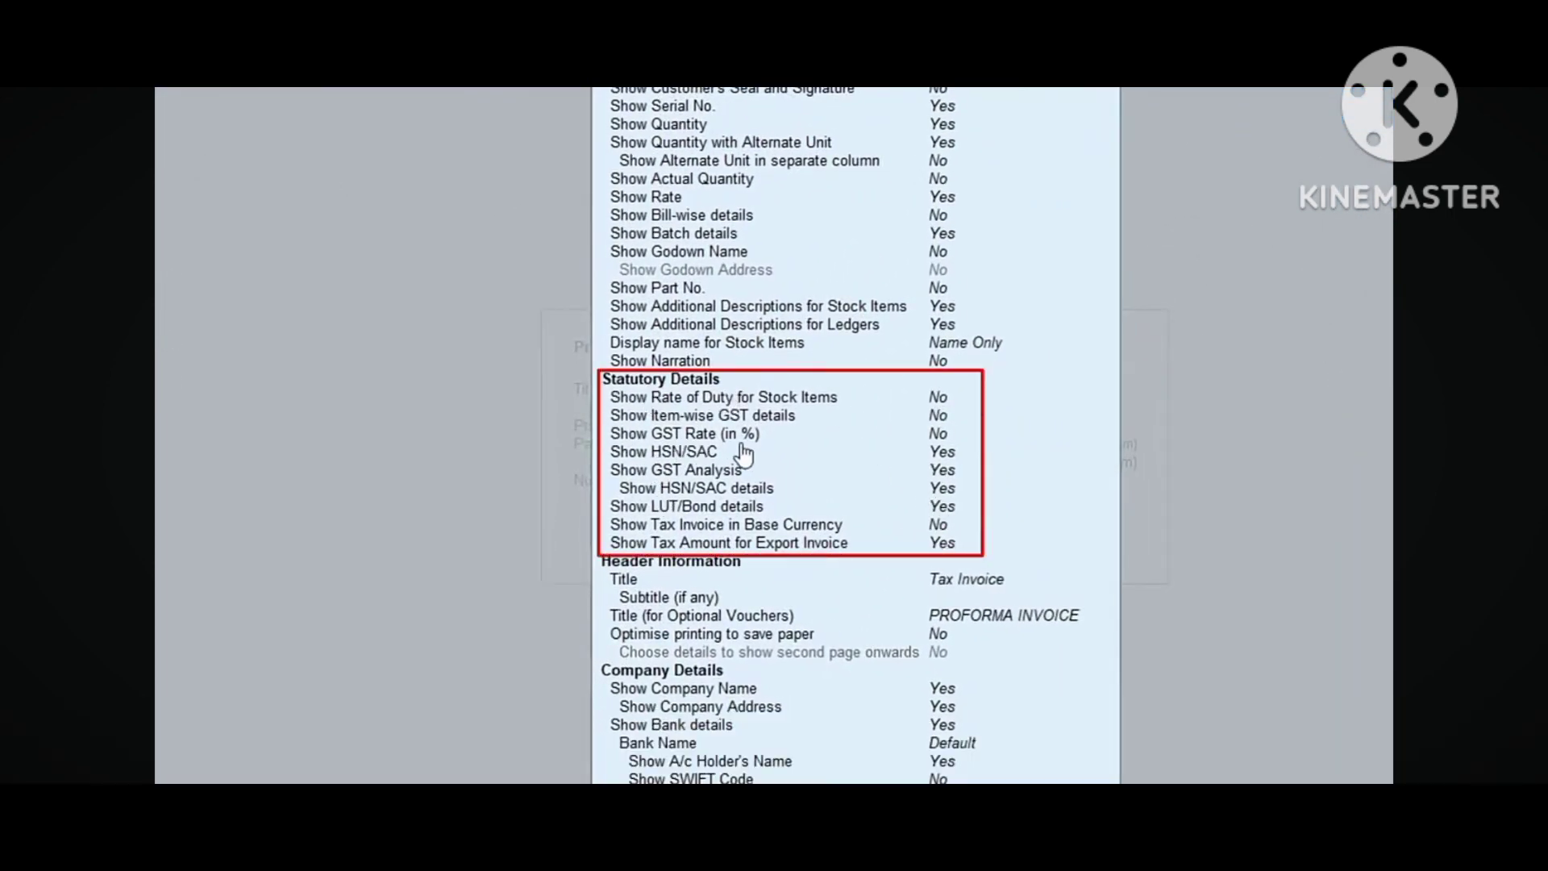
pyautogui.click(941, 441)
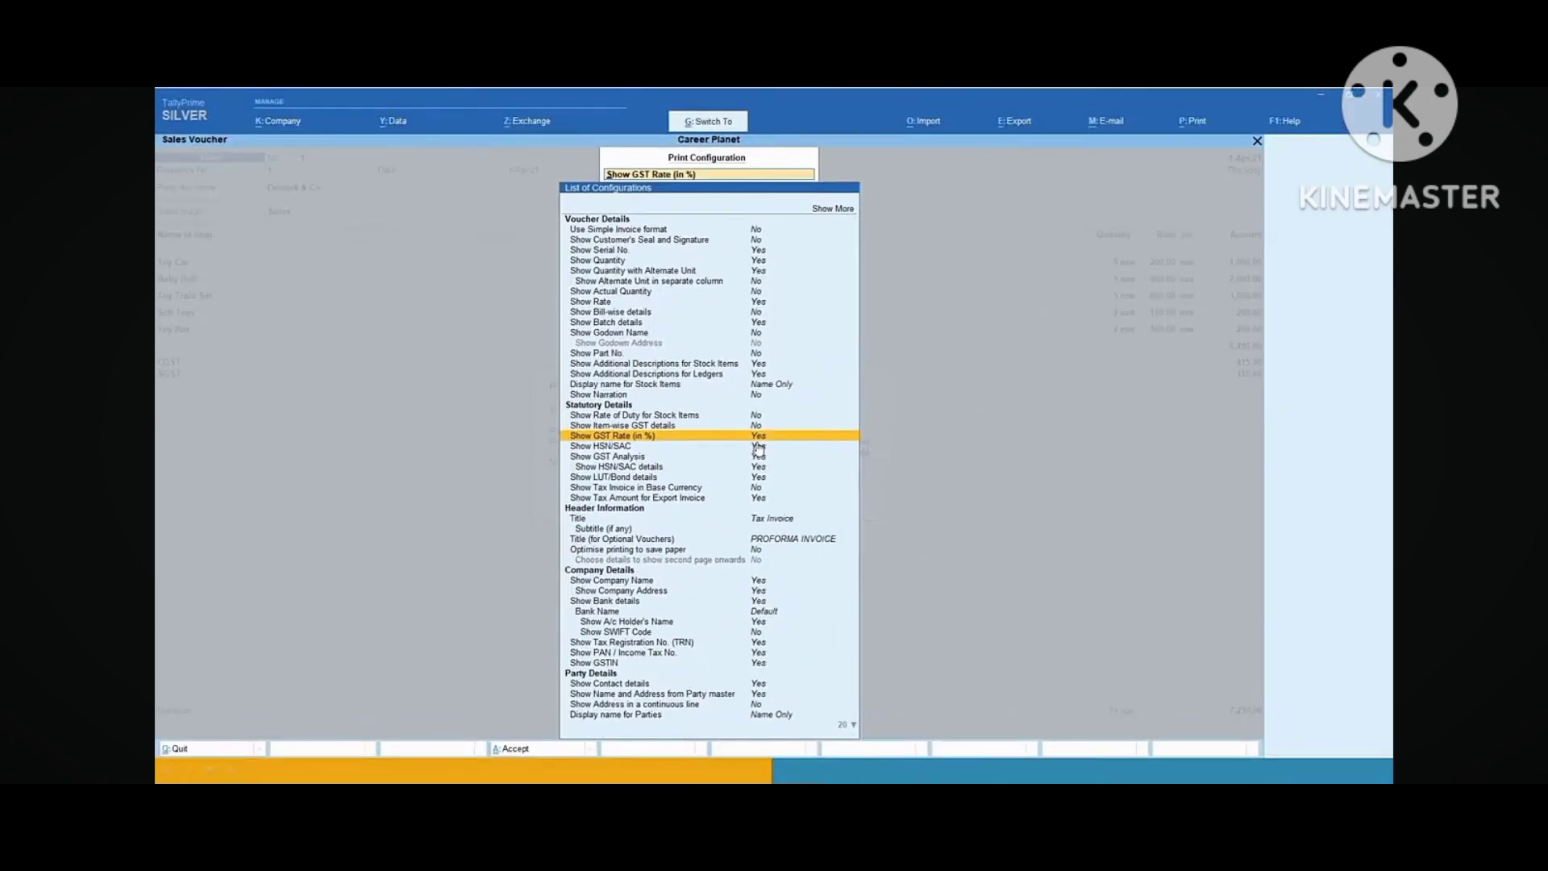
pyautogui.press('Escape')
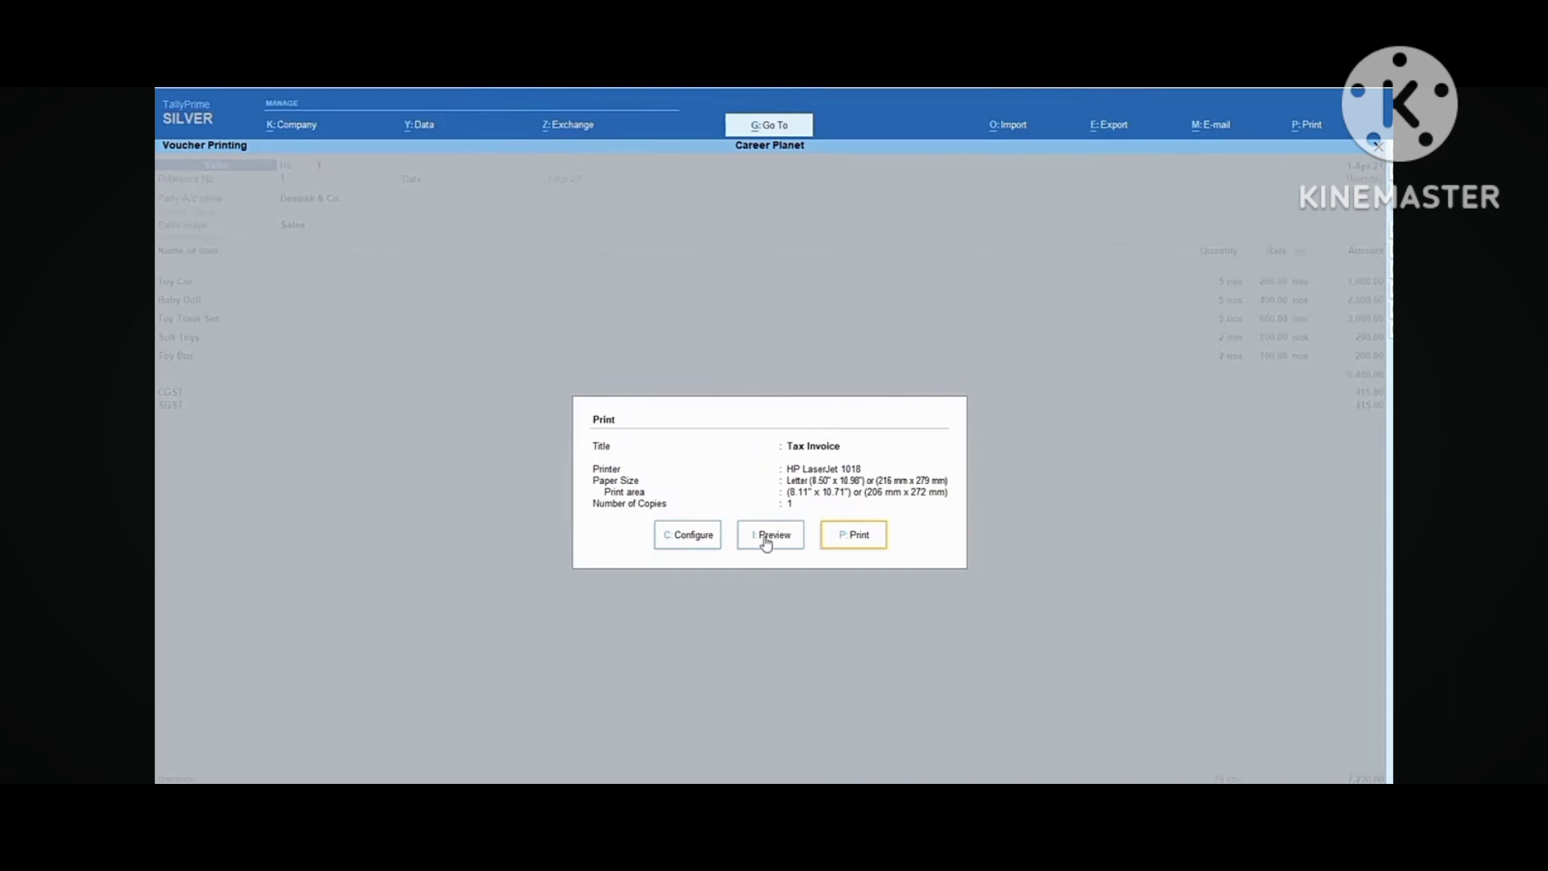
pyautogui.click(767, 536)
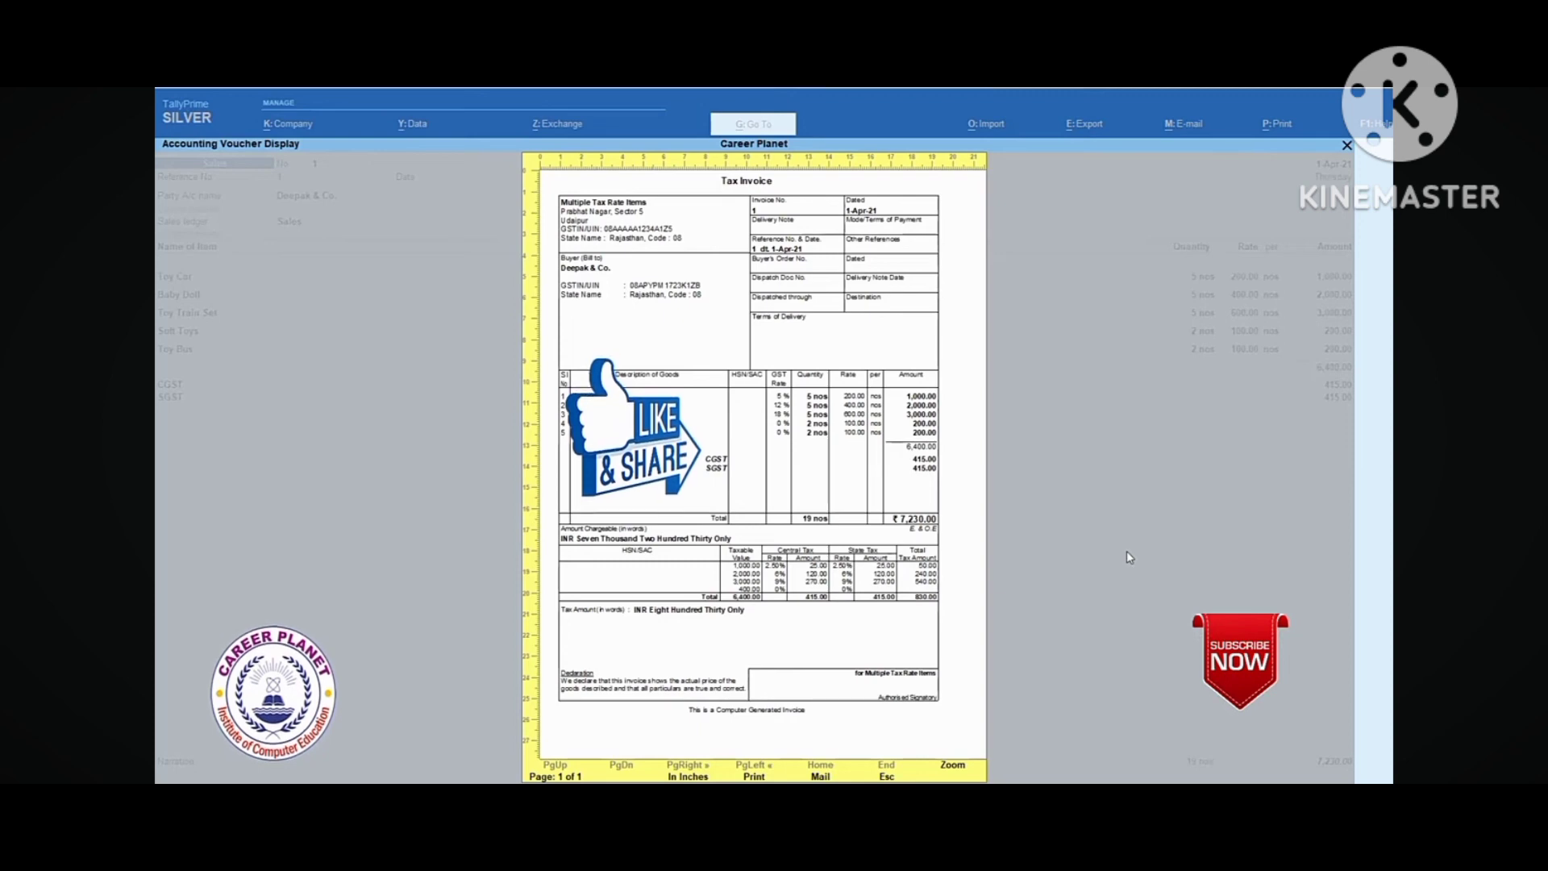
# Close the invoice preview and print dialog, and quit the sales voucher to return to the Gateway of Tally
pyautogui.press('Escape')
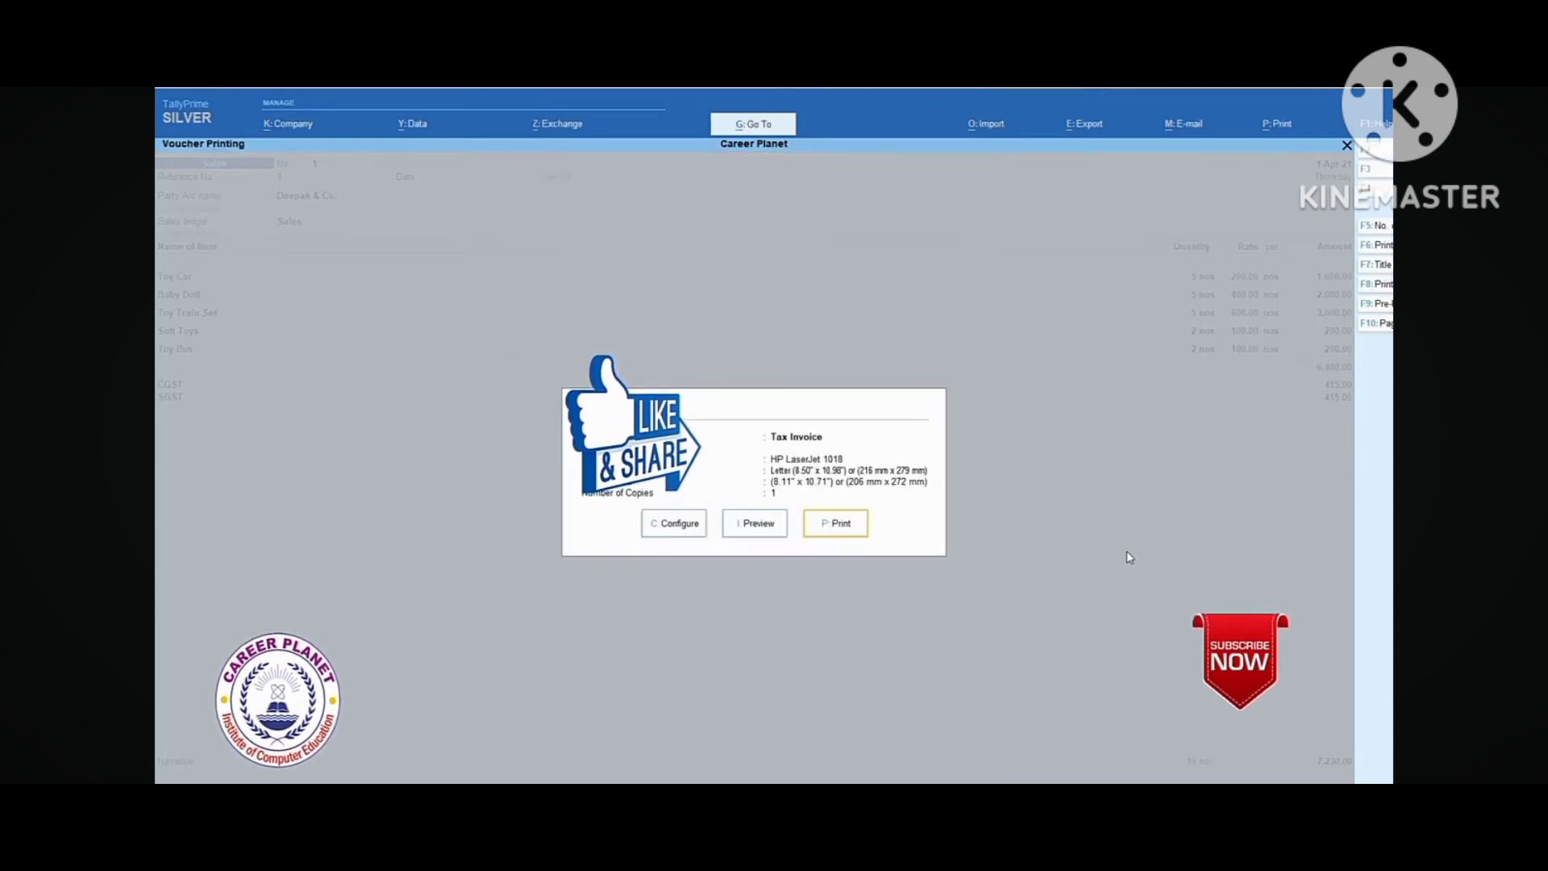
pyautogui.press('Escape')
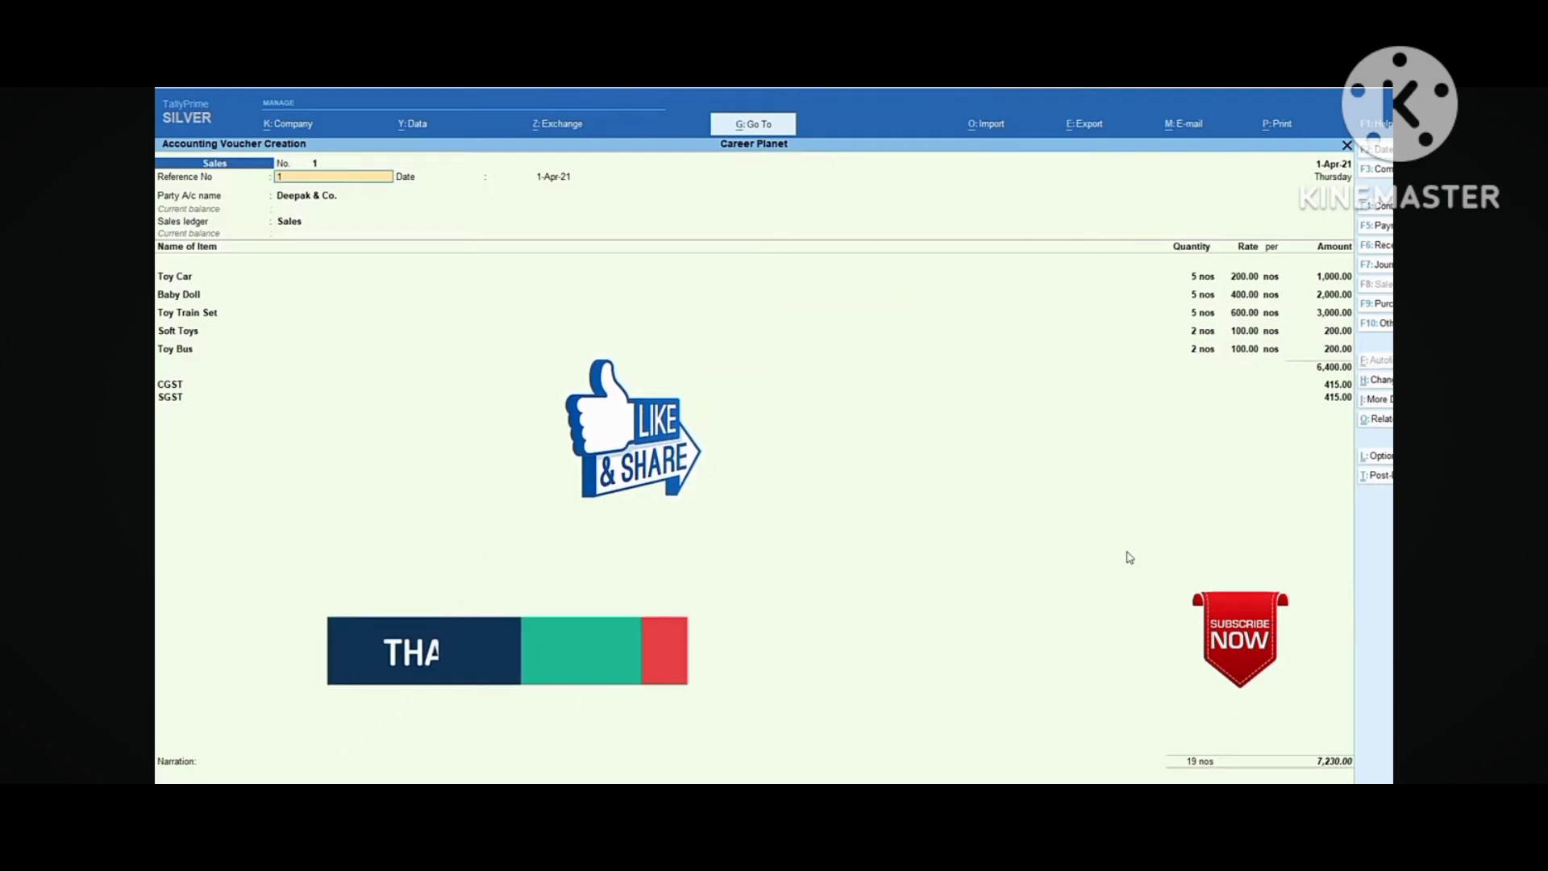
pyautogui.press('Escape')
pyautogui.press('y')
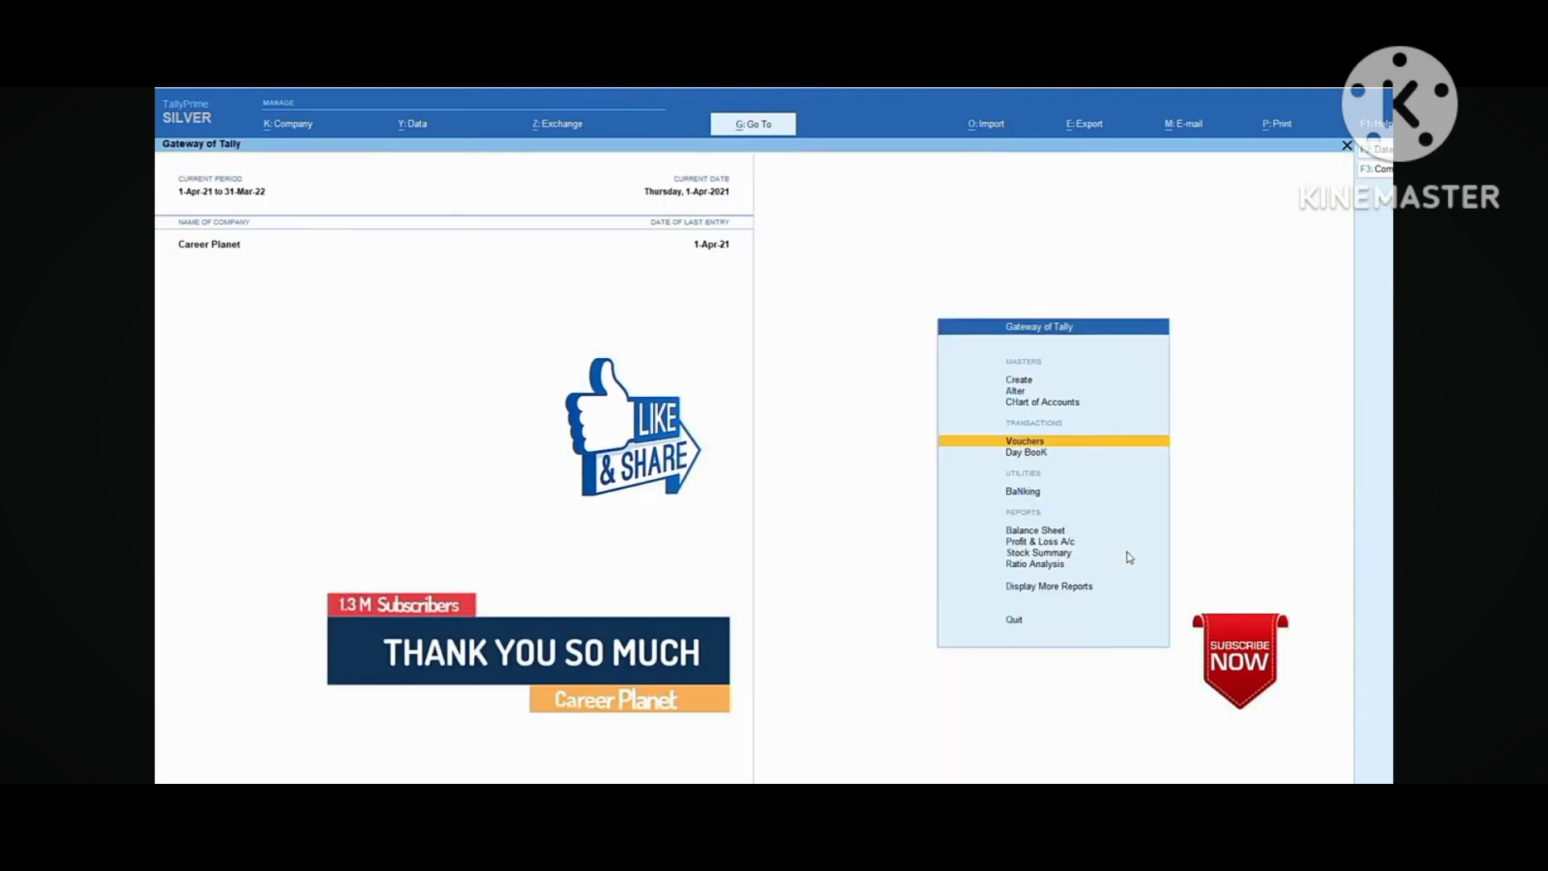